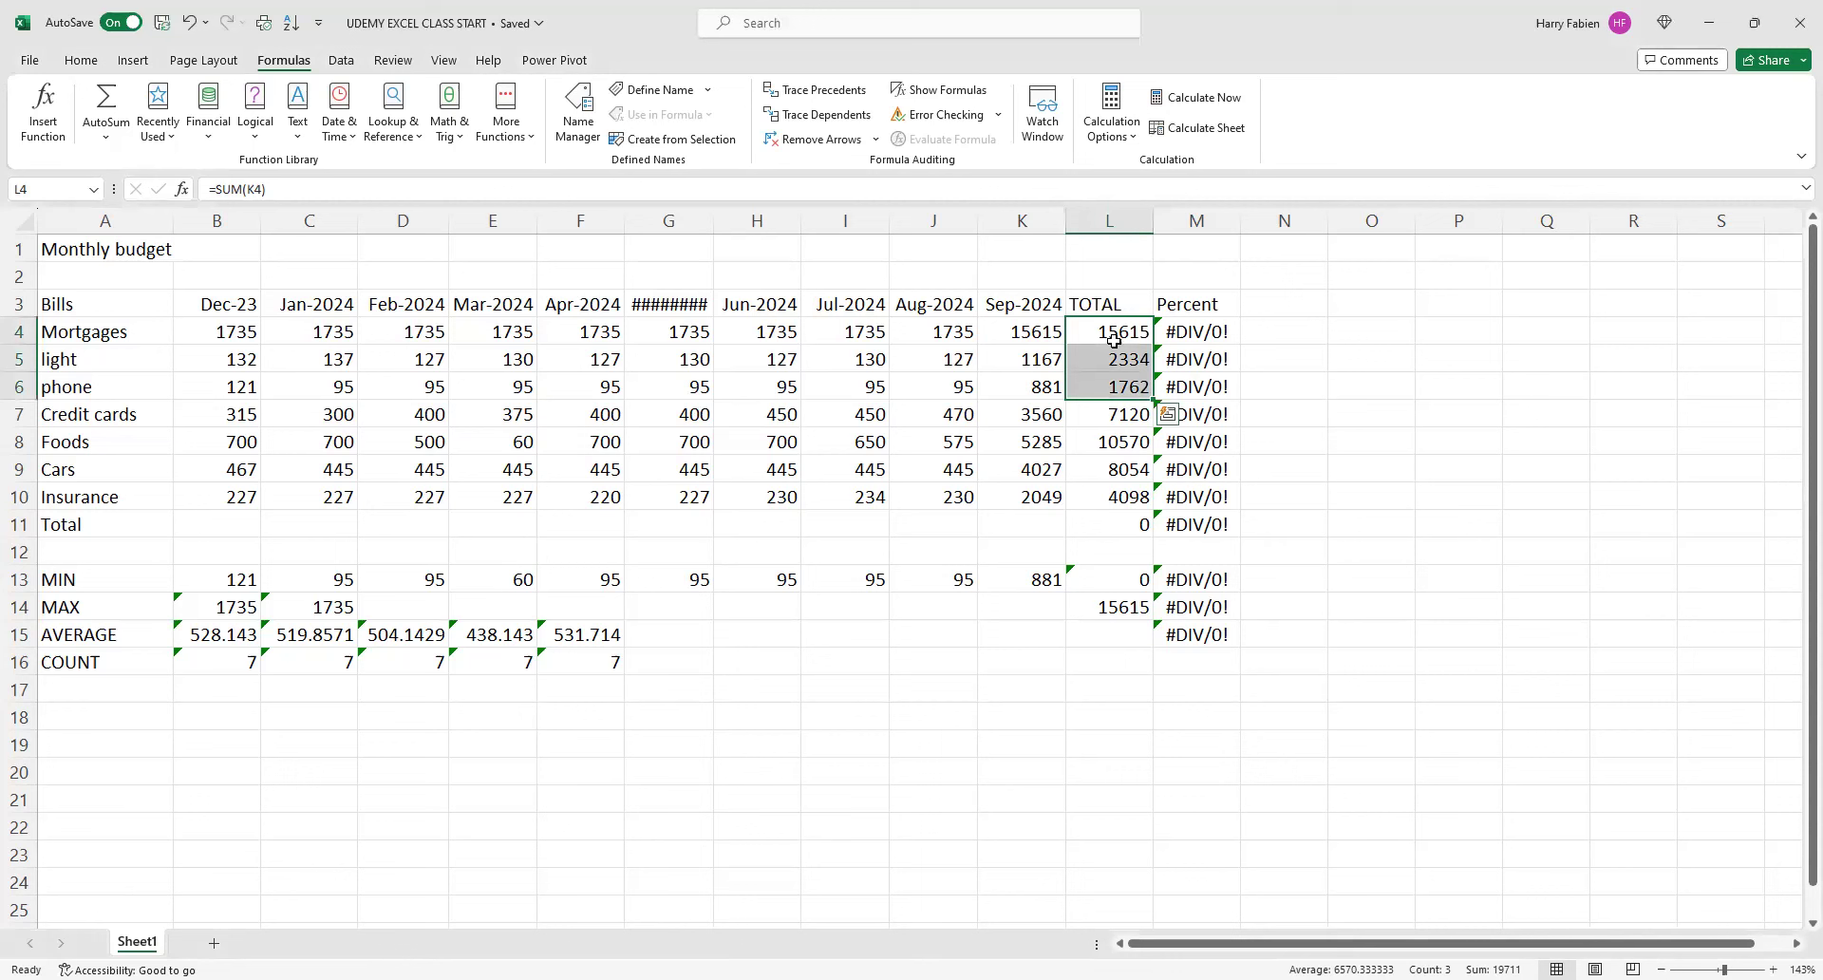
- Clear the existing TOTAL values for the bill rows from Mortgages to Insurance, cells L4 to L10
left_click(1106, 518)
left_click_drag(1114, 331, 1123, 494)
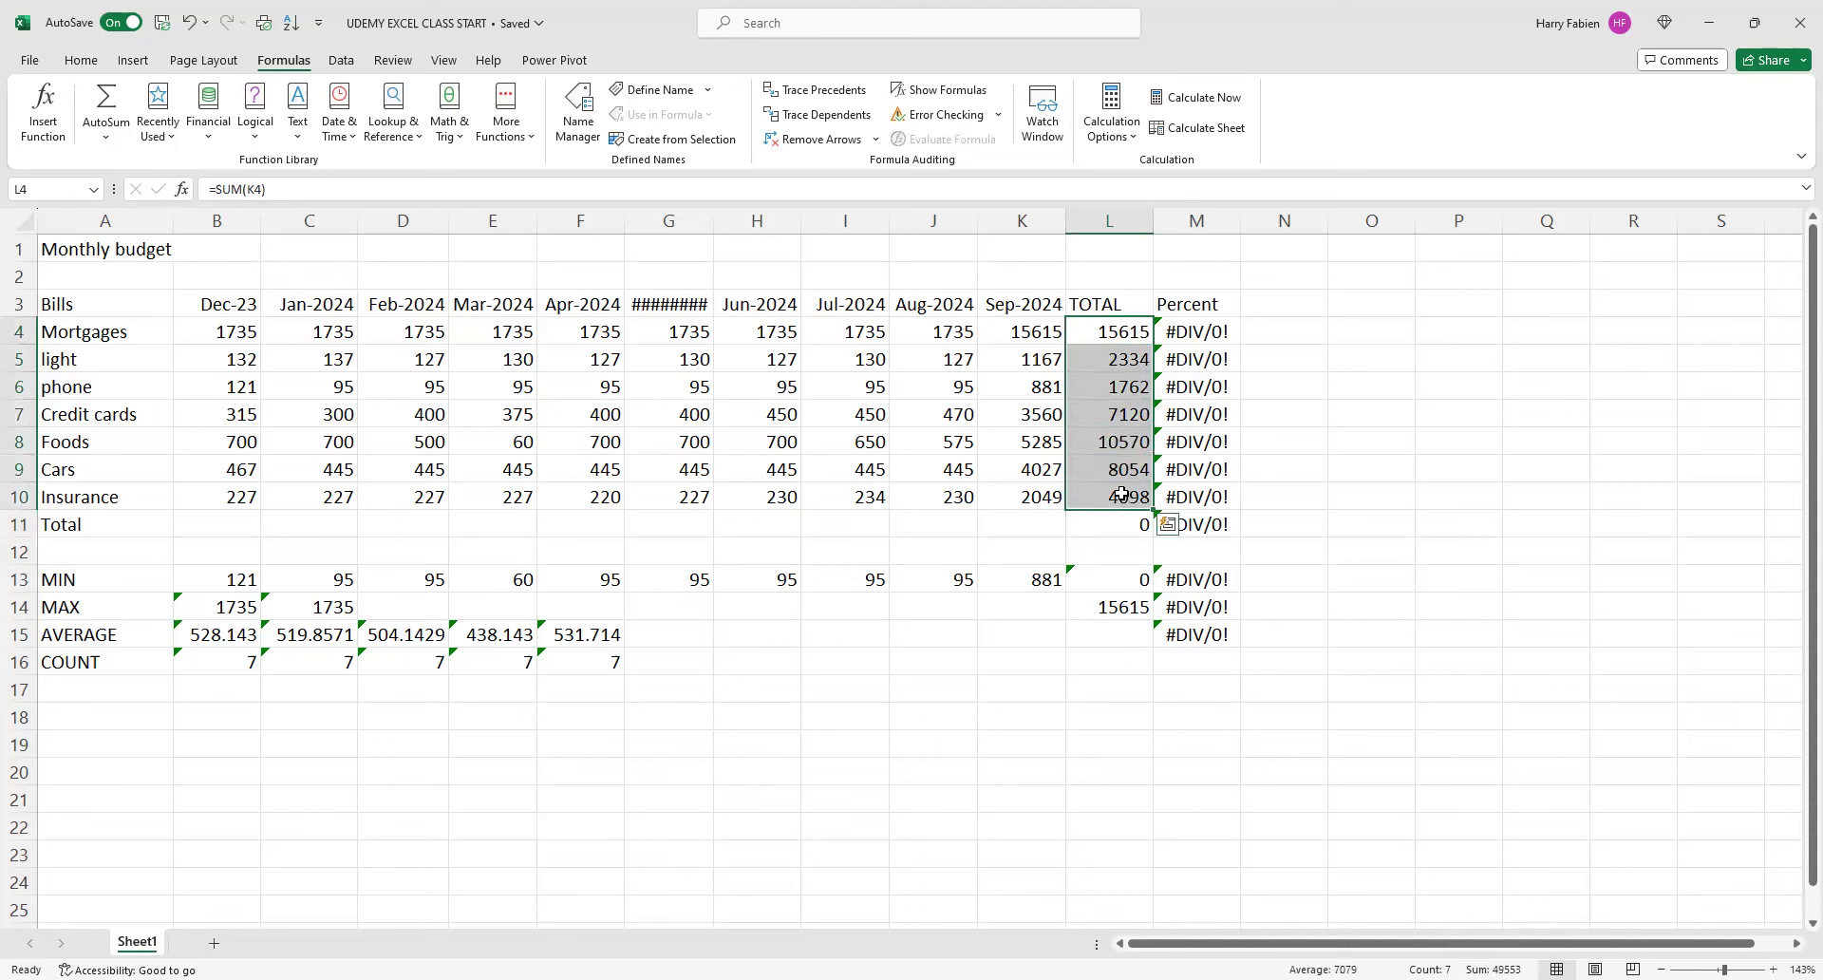
key("Delete")
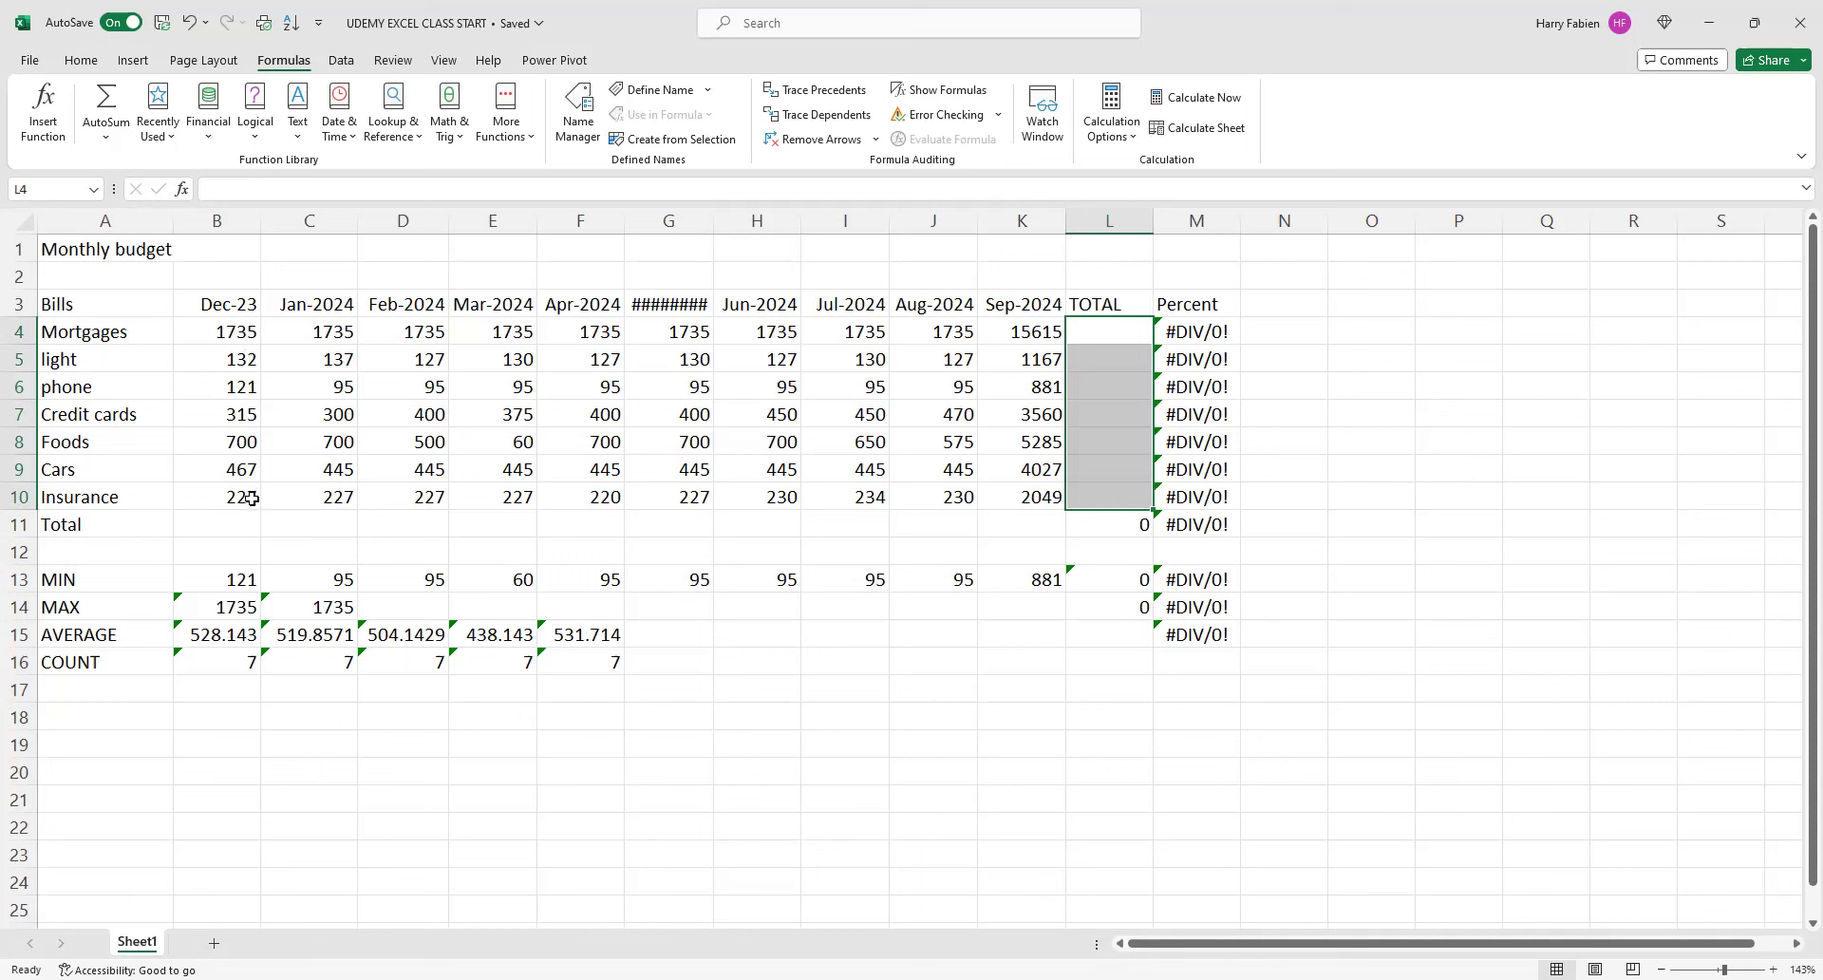
left_click(246, 529)
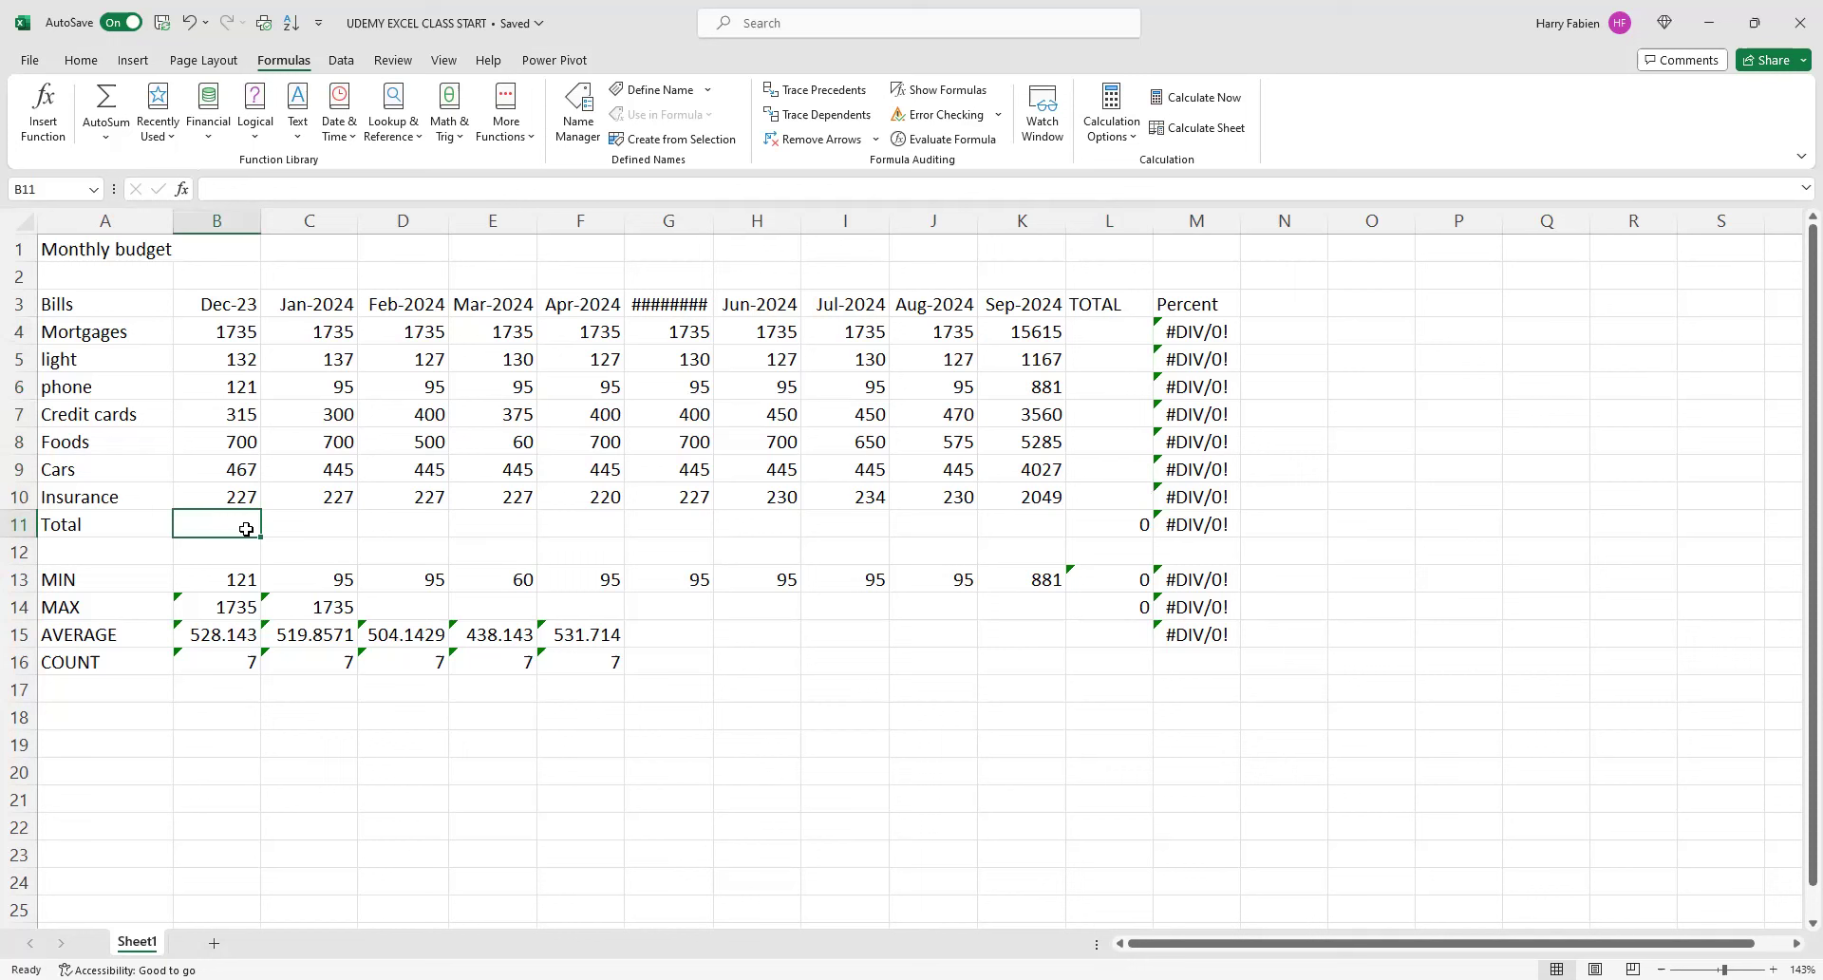
left_click(115, 142)
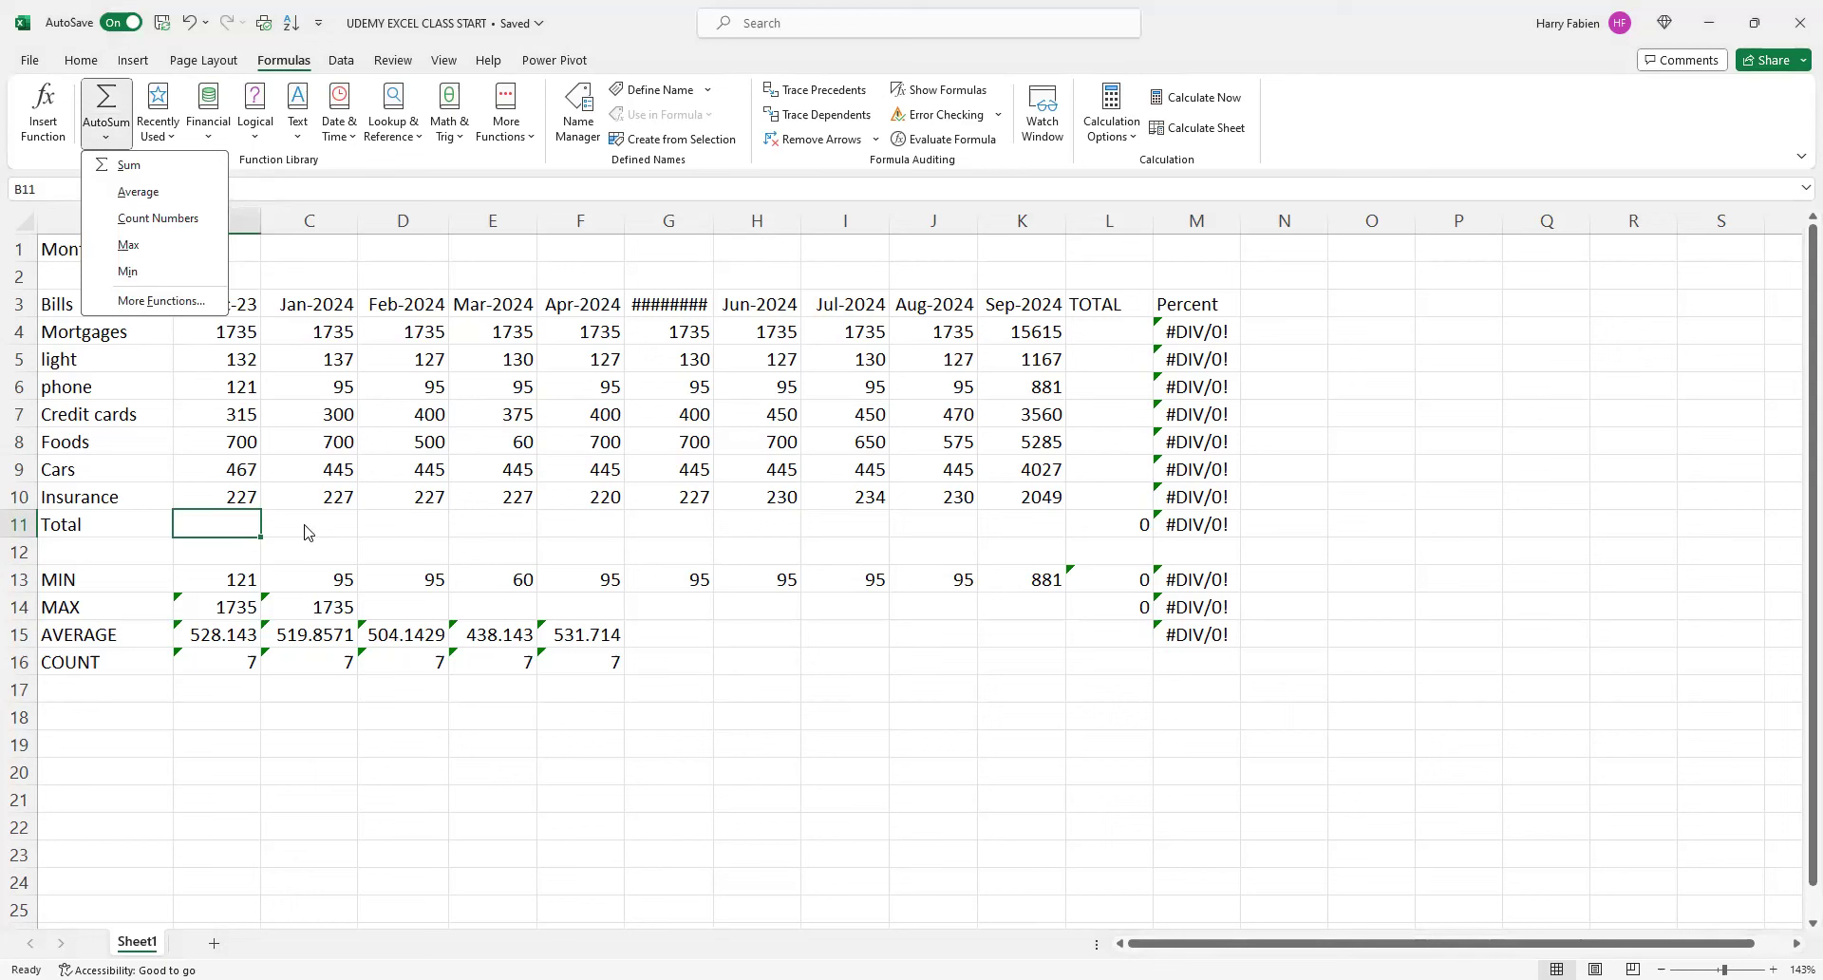
left_click(242, 527)
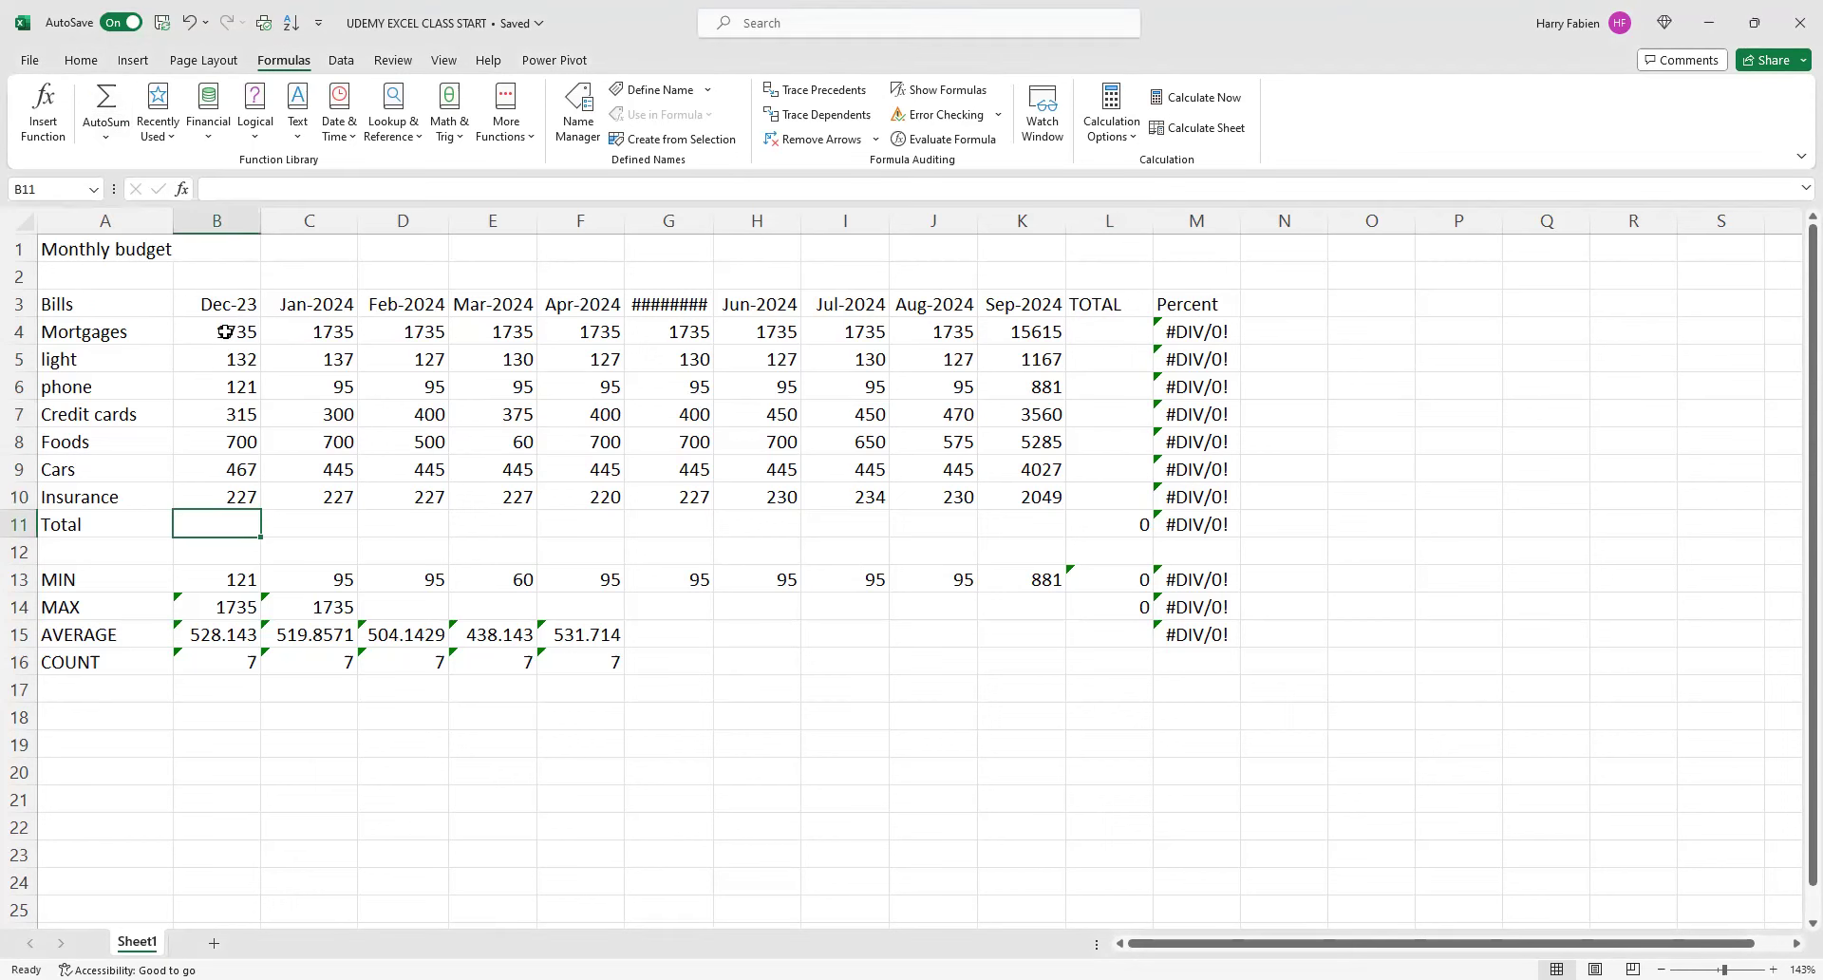
left_click_drag(225, 331, 227, 532)
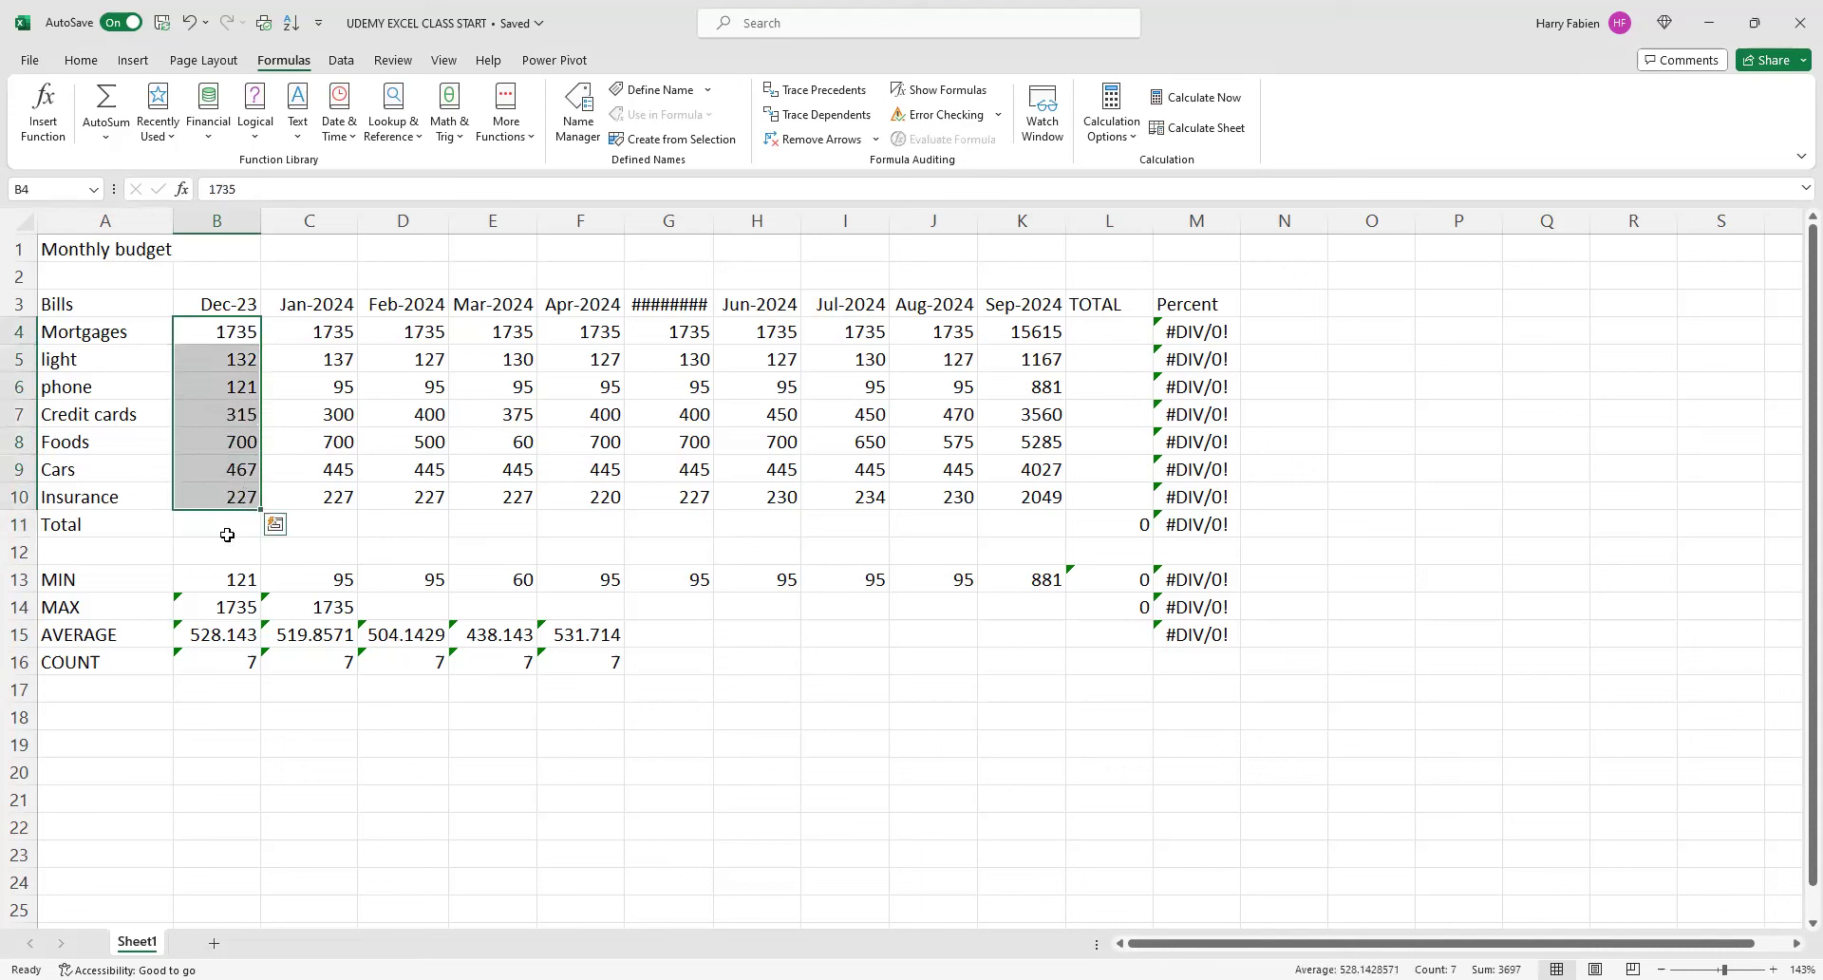
left_click(114, 123)
- Total the Dec-23 bills in B11 with AutoSum, using =SUM(B4:B10)
left_click(227, 541)
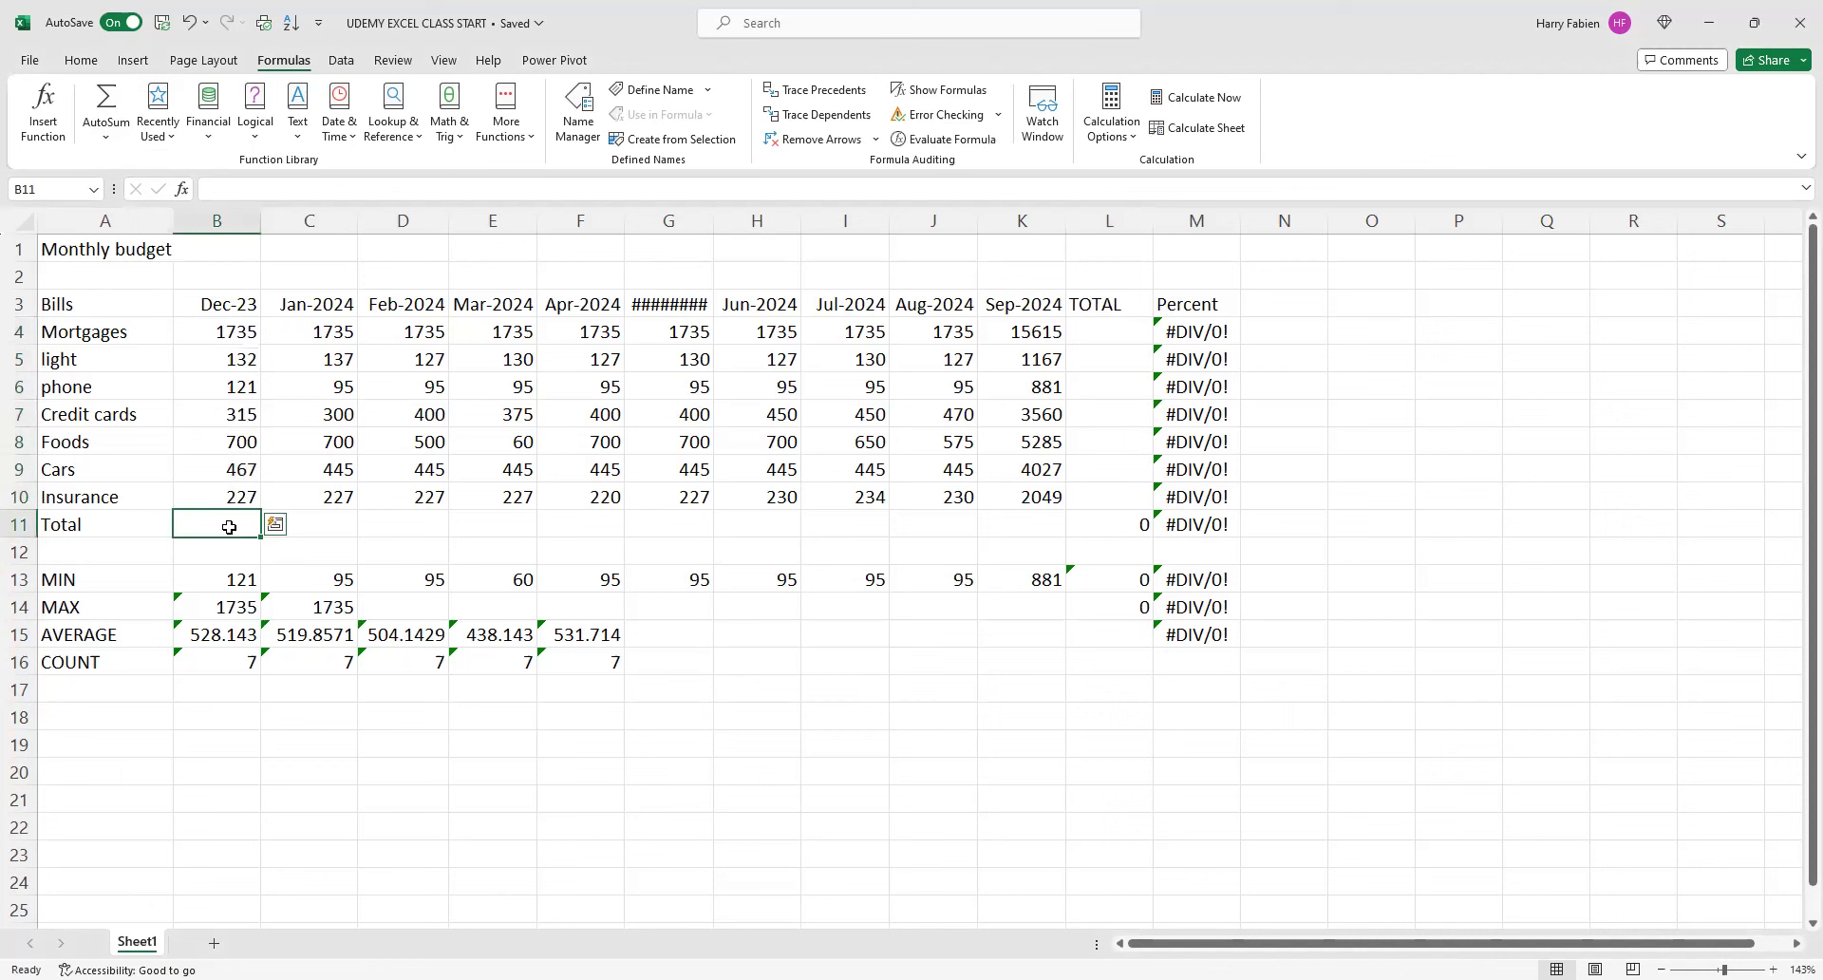
left_click(112, 129)
left_click(129, 166)
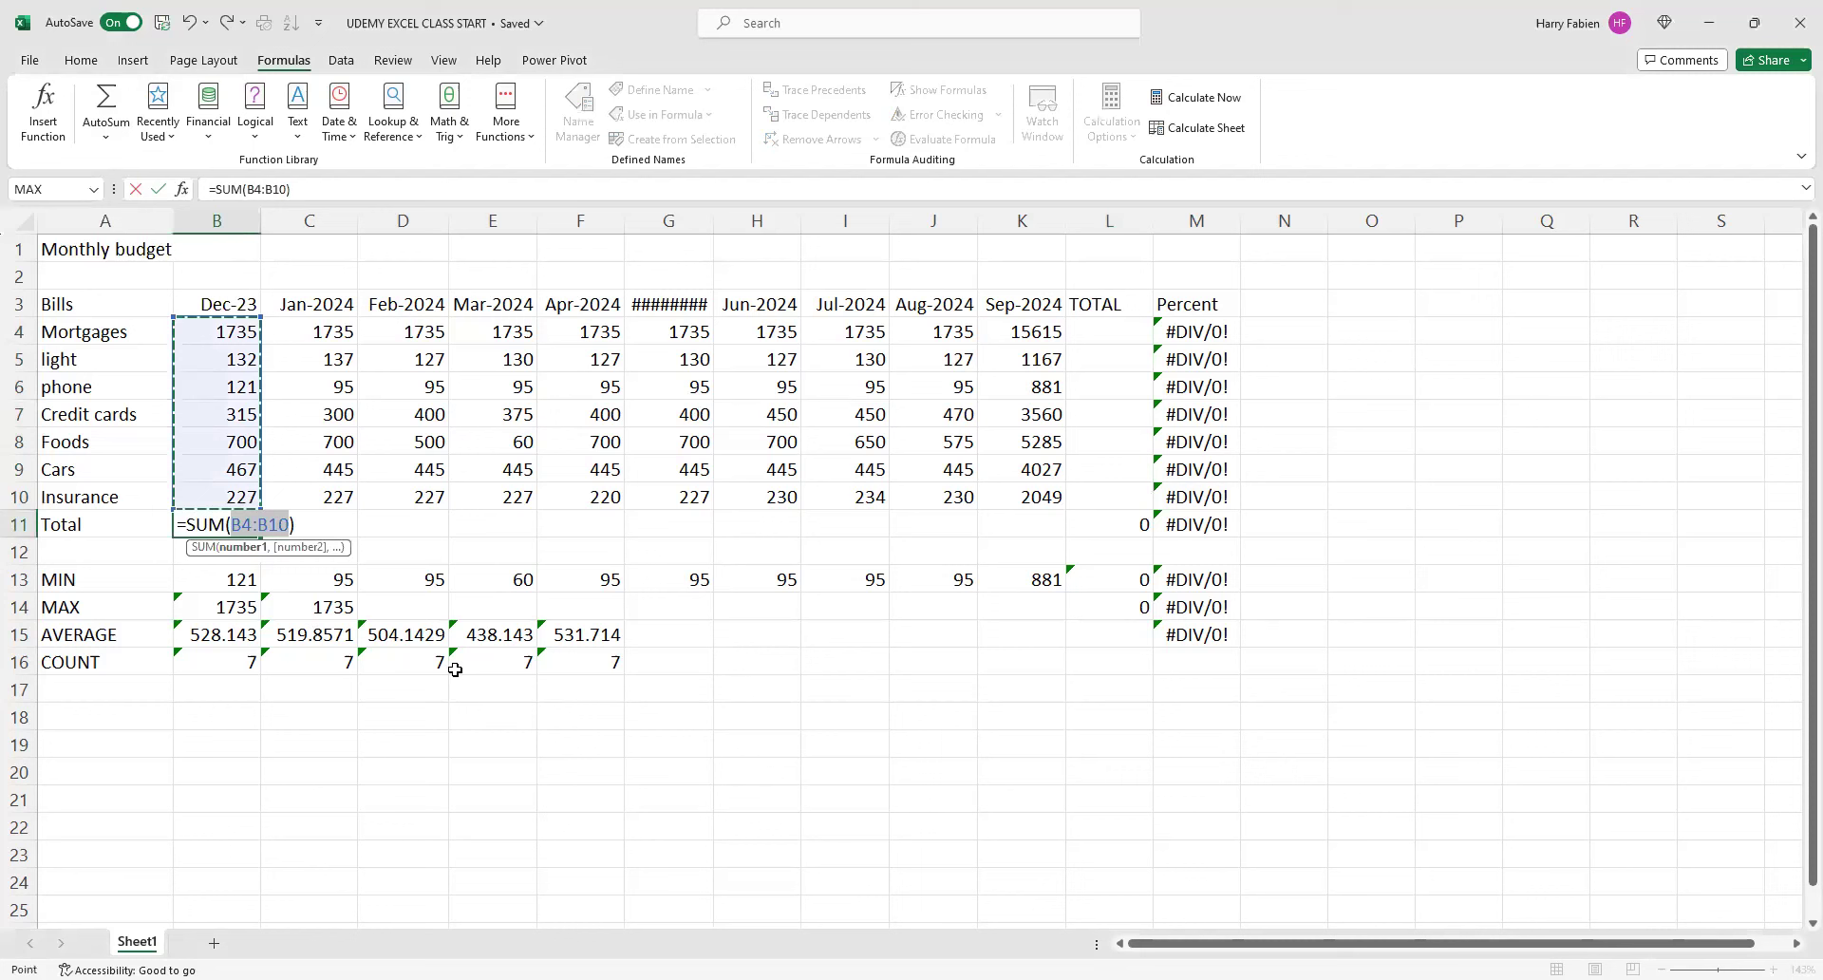
key("Return")
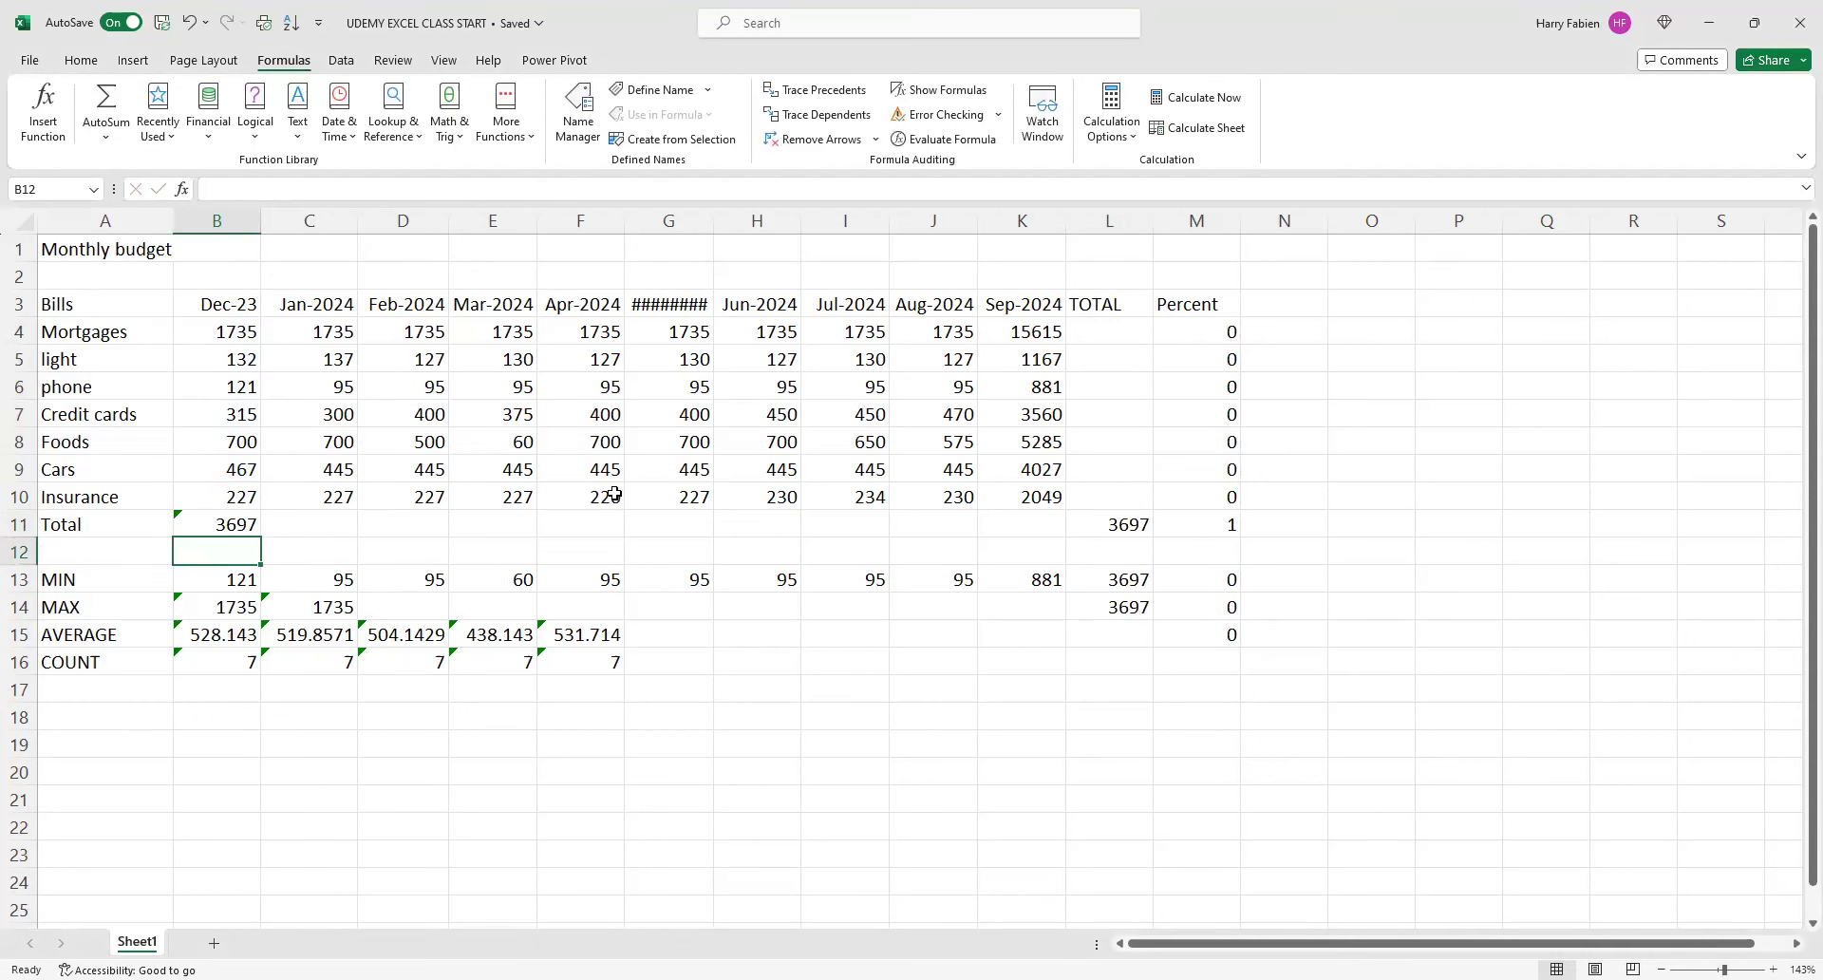
- Total the Jan-2024 bills in C11 with AutoSum, using =SUM(C4:C10)
left_click(316, 525)
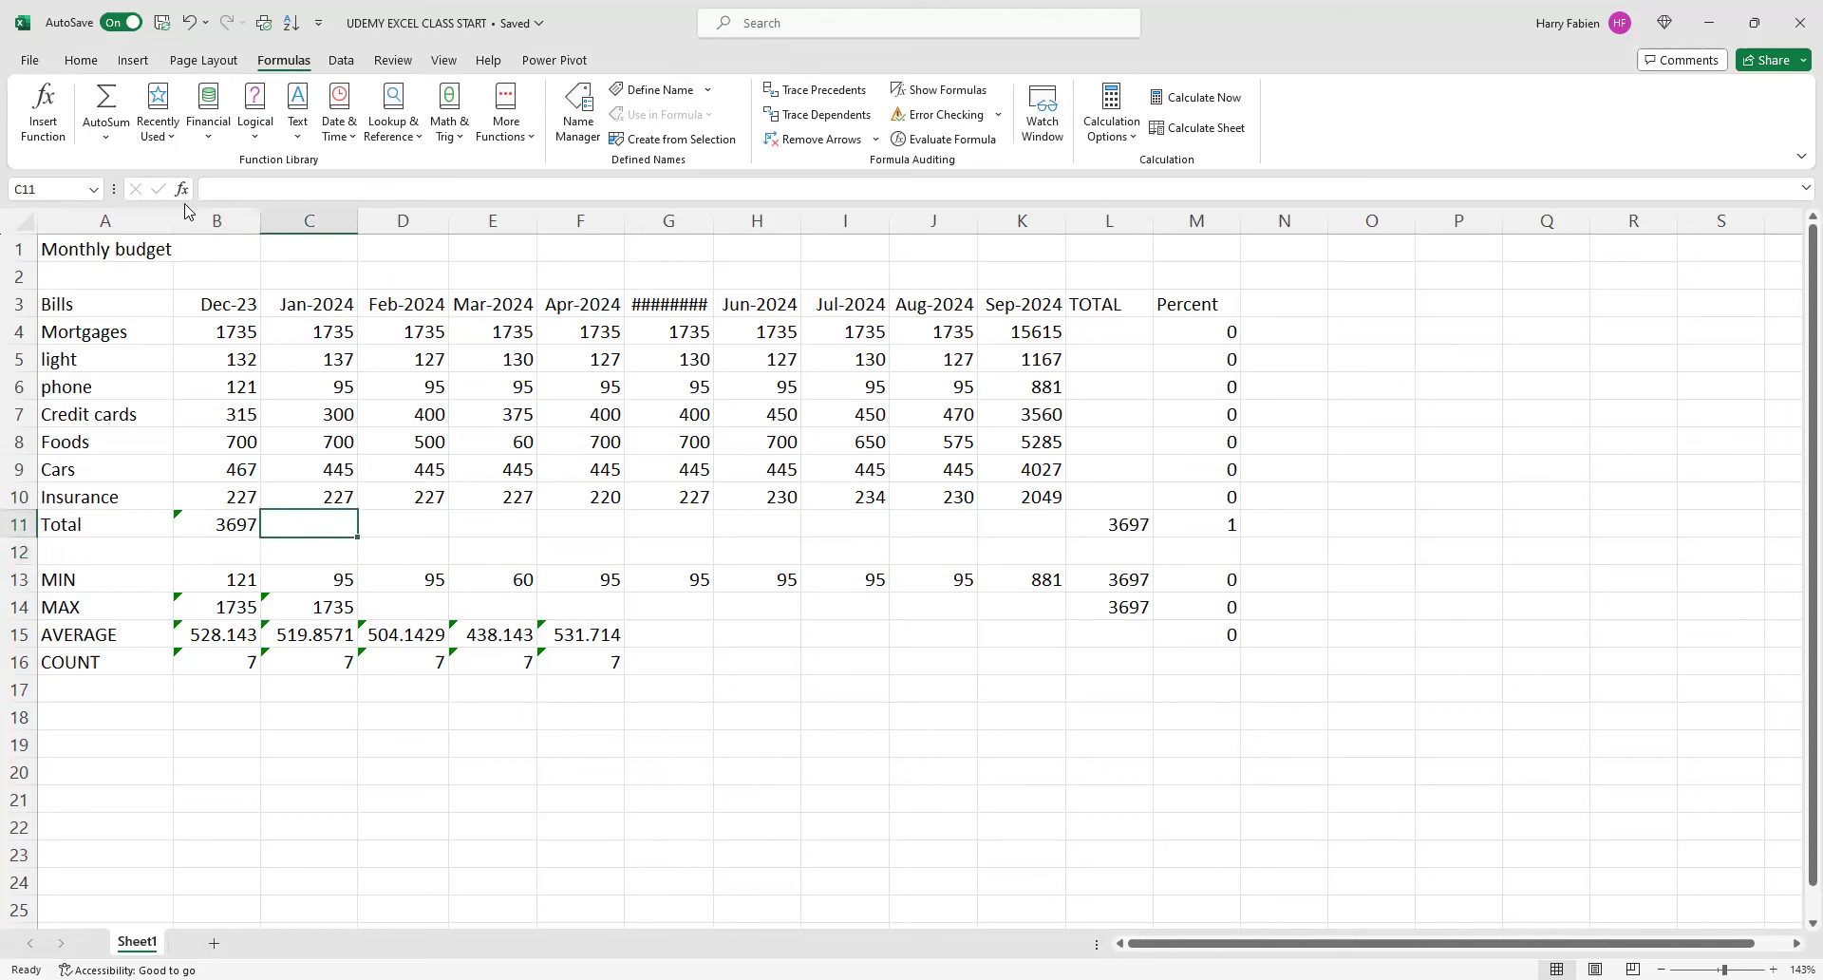
left_click_drag(317, 332, 332, 498)
left_click(321, 527)
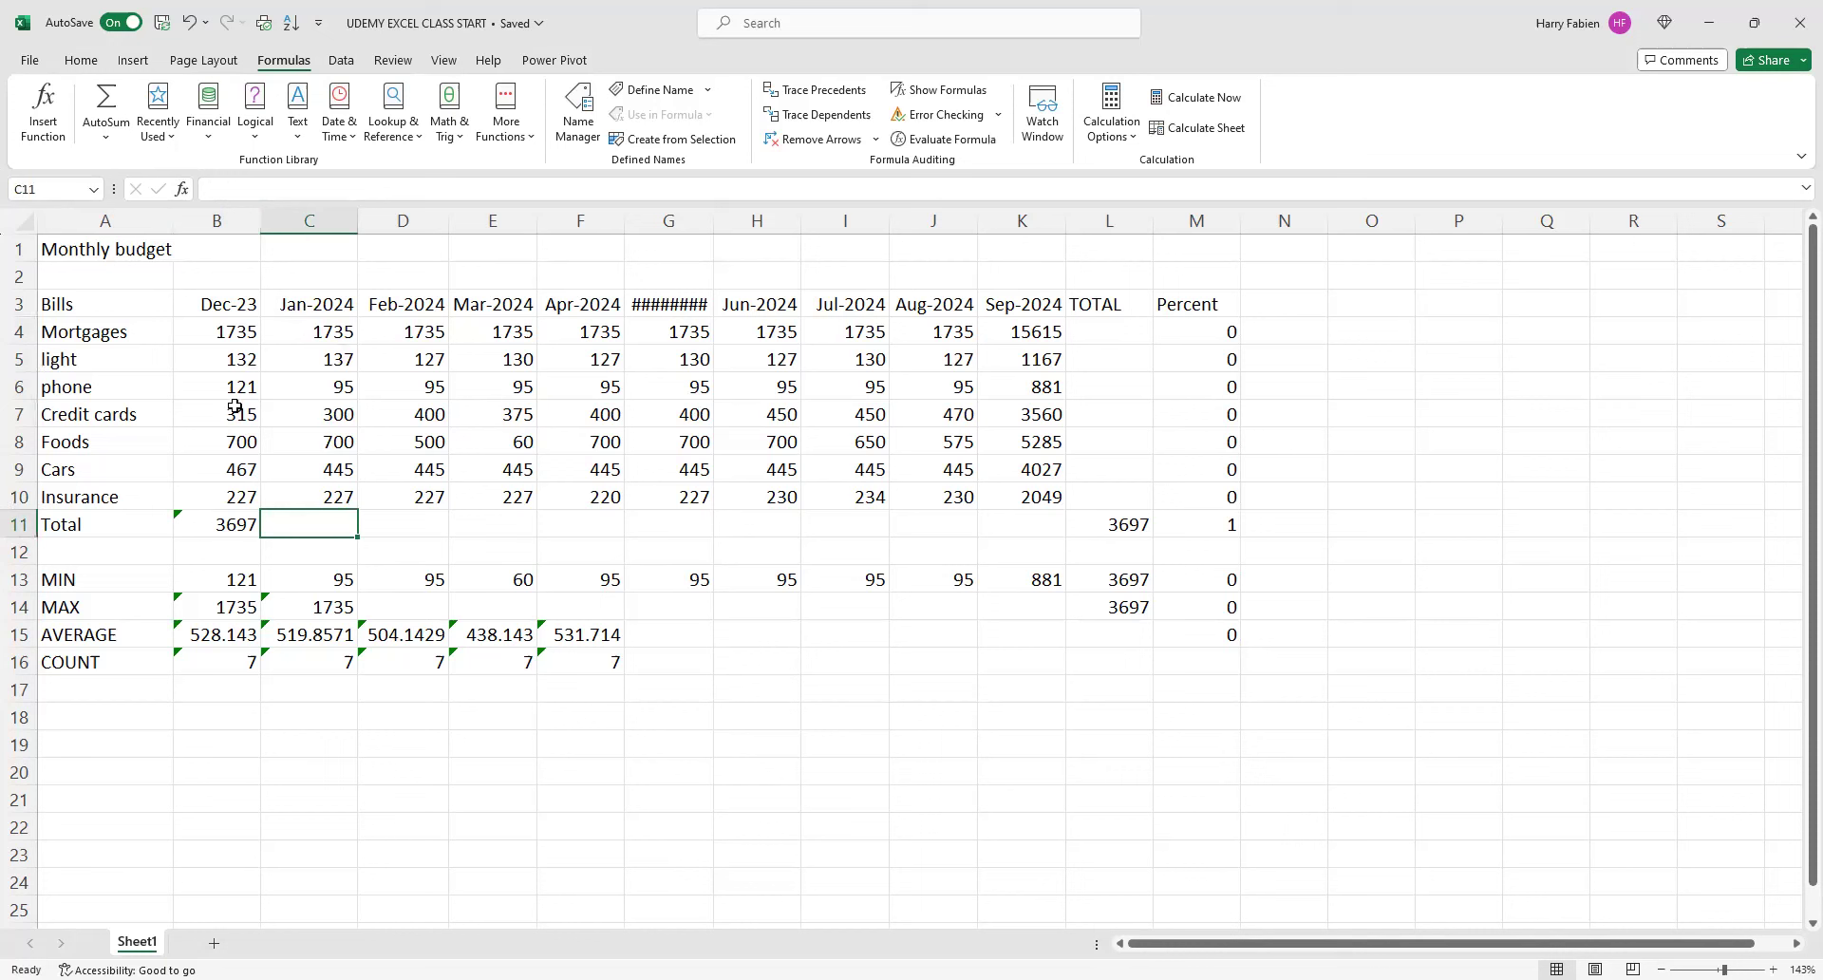
left_click(102, 109)
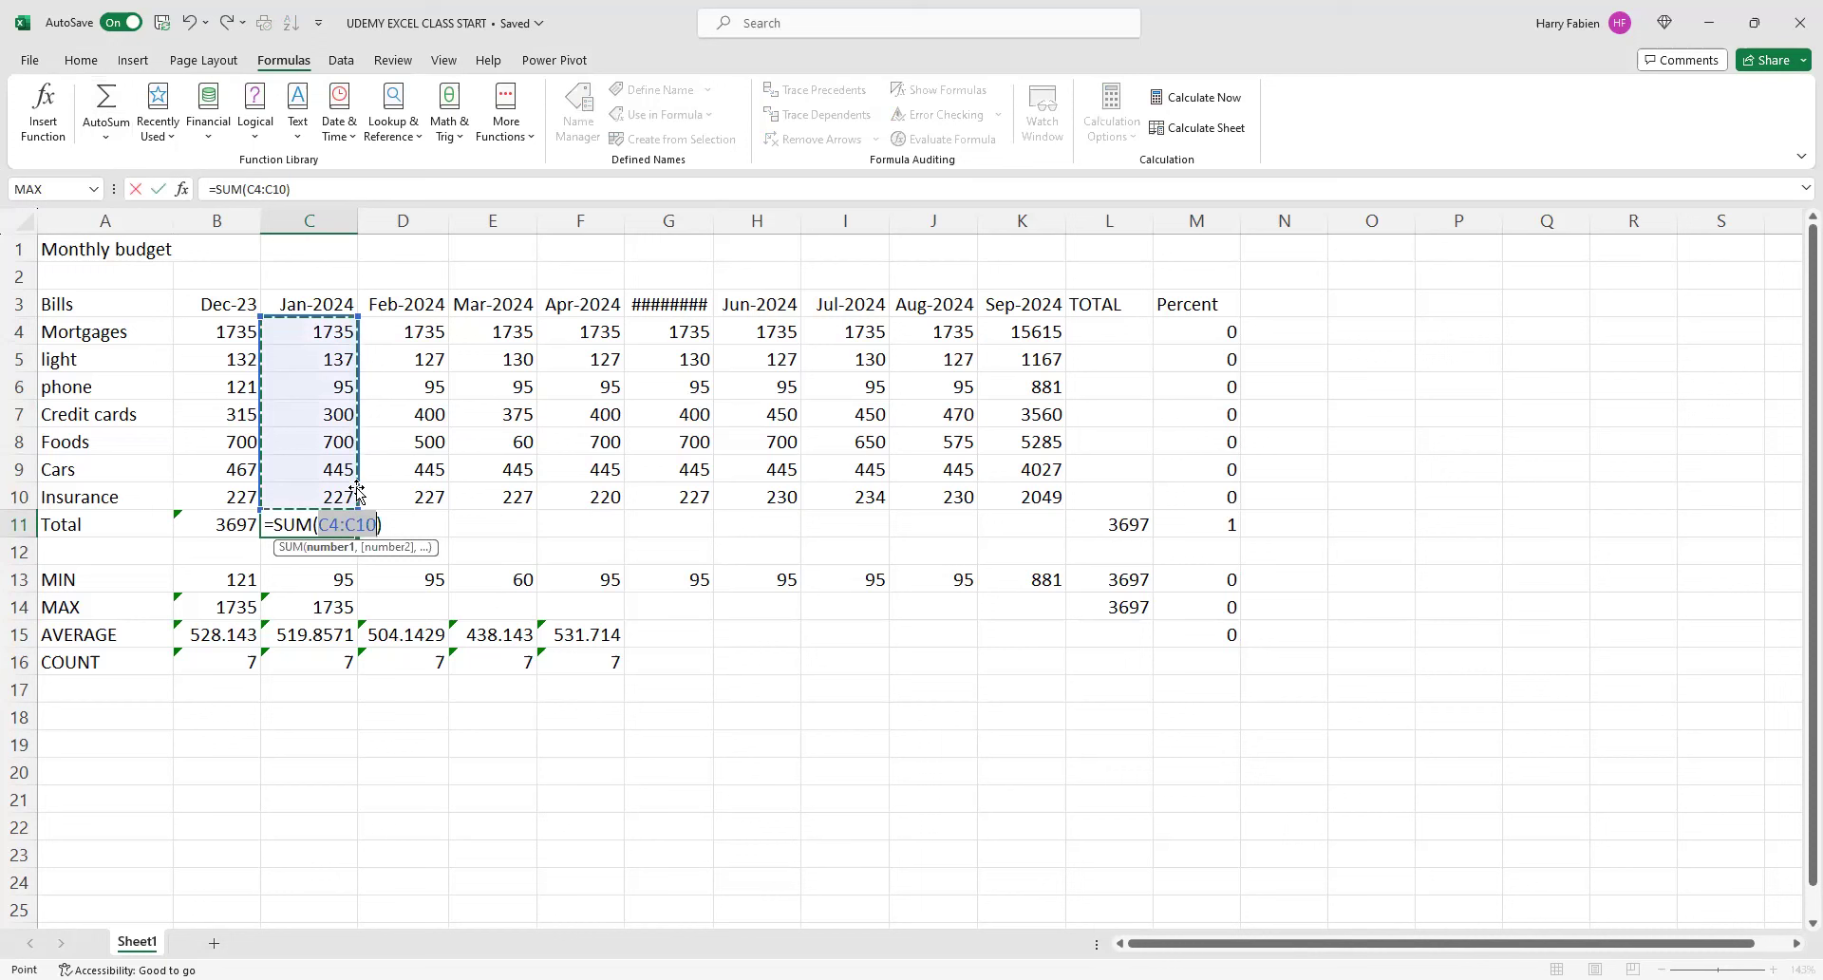
key("Return")
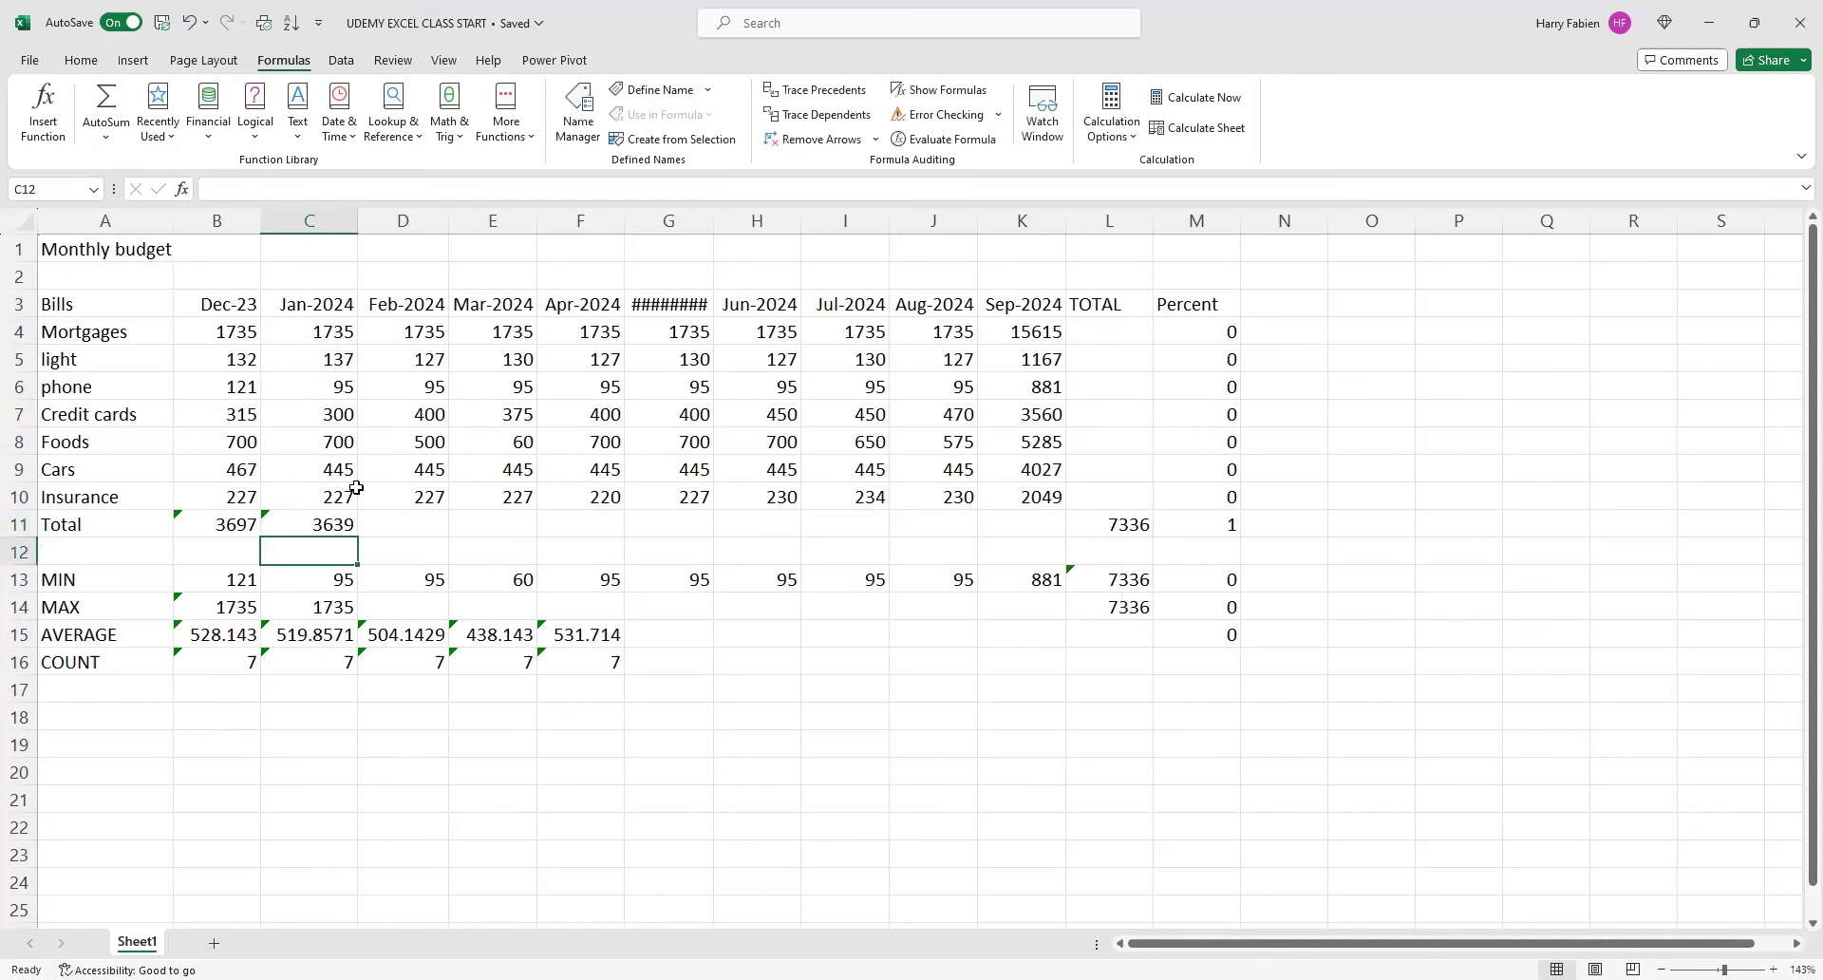
- Total the Feb-2024 bills in D11 with AutoSum, using =SUM(D4:D10)
left_click(409, 529)
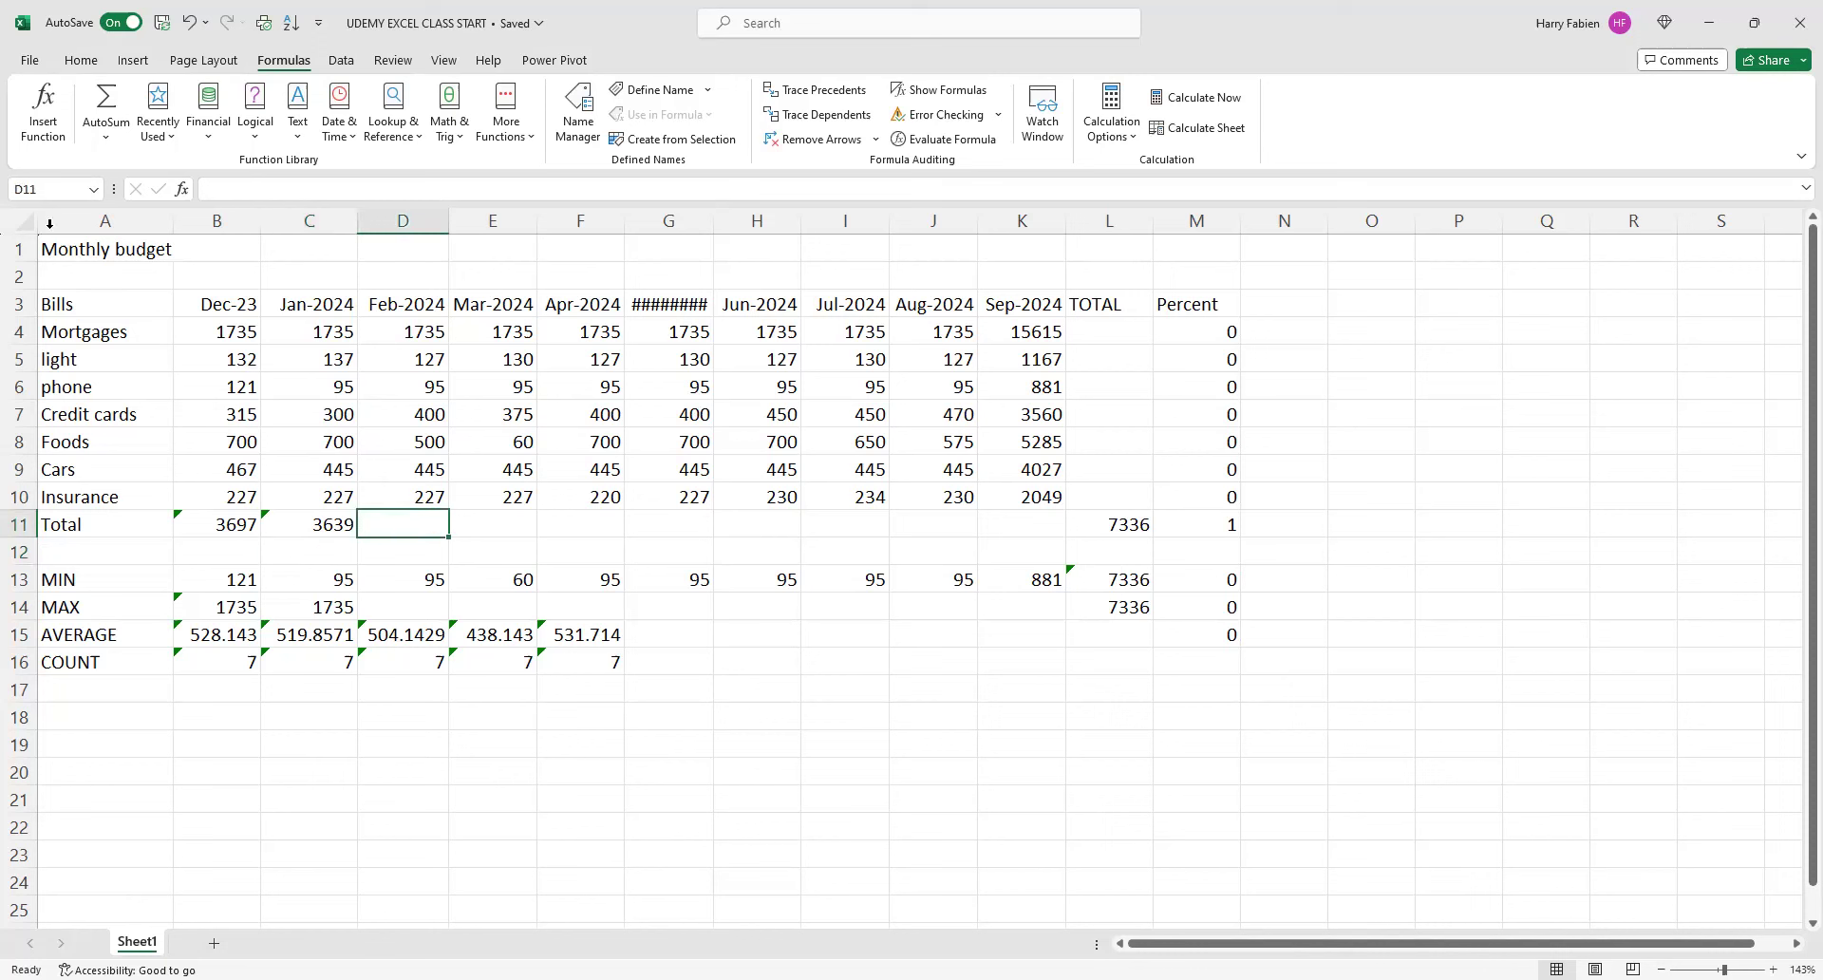
left_click(111, 128)
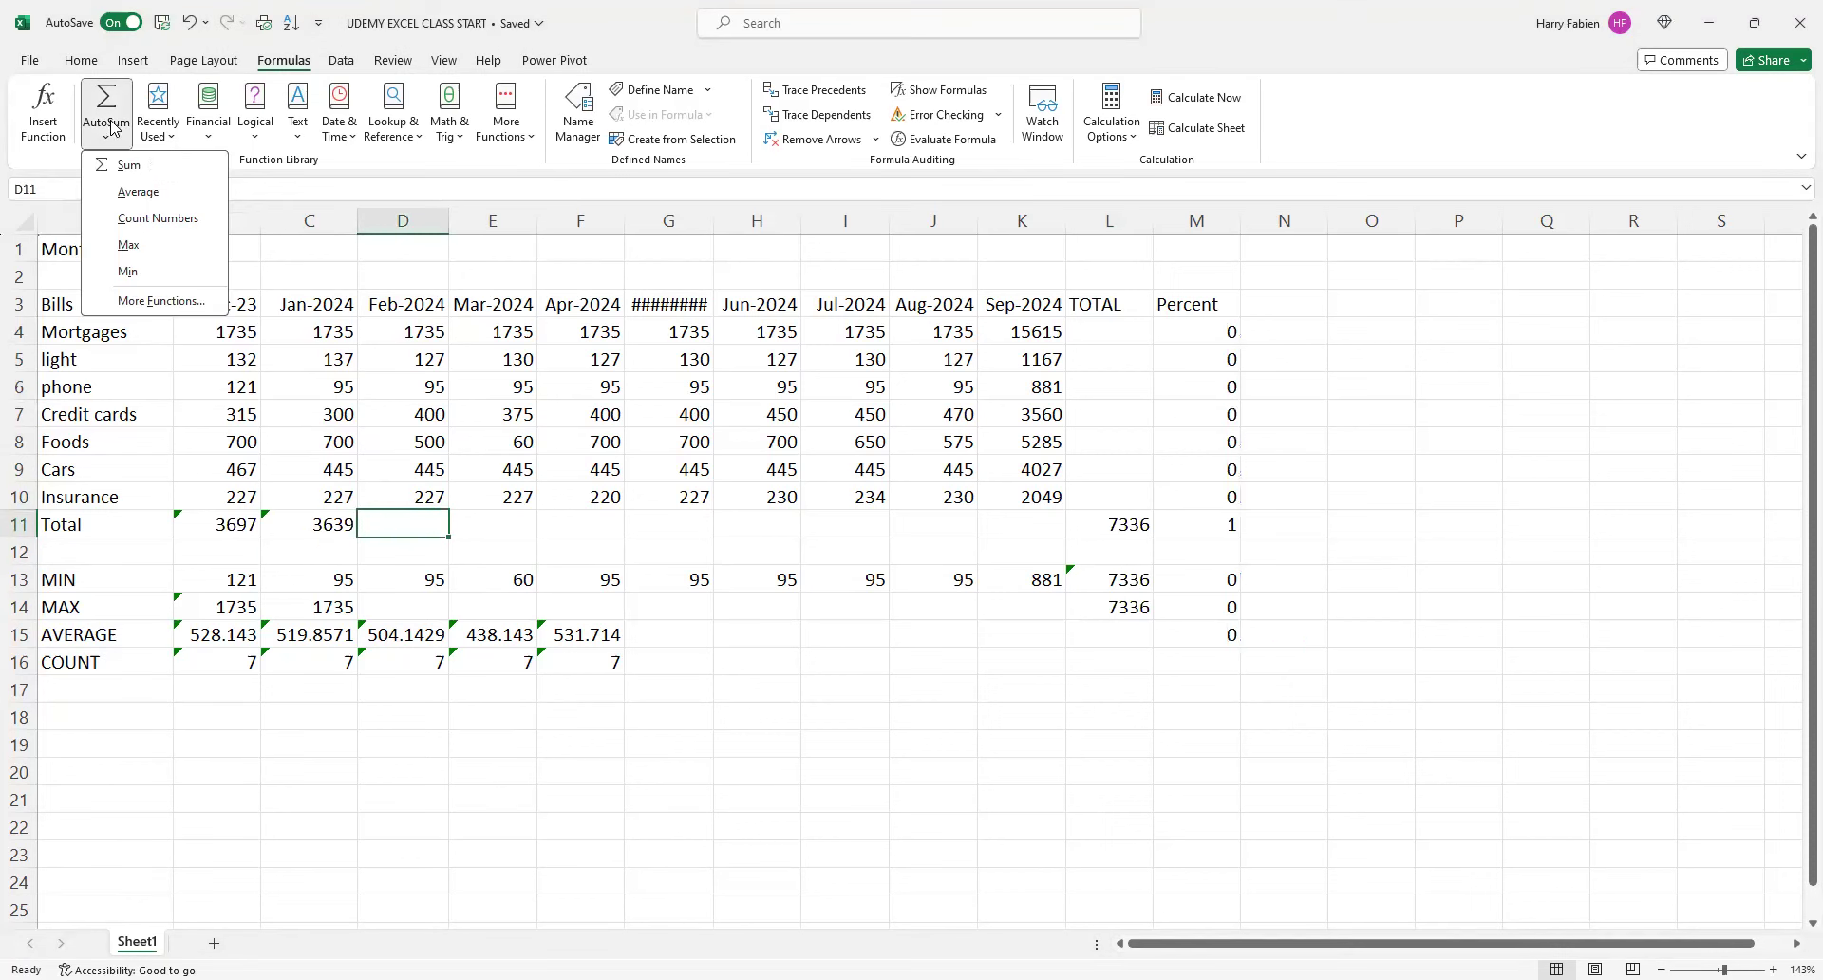
left_click(133, 167)
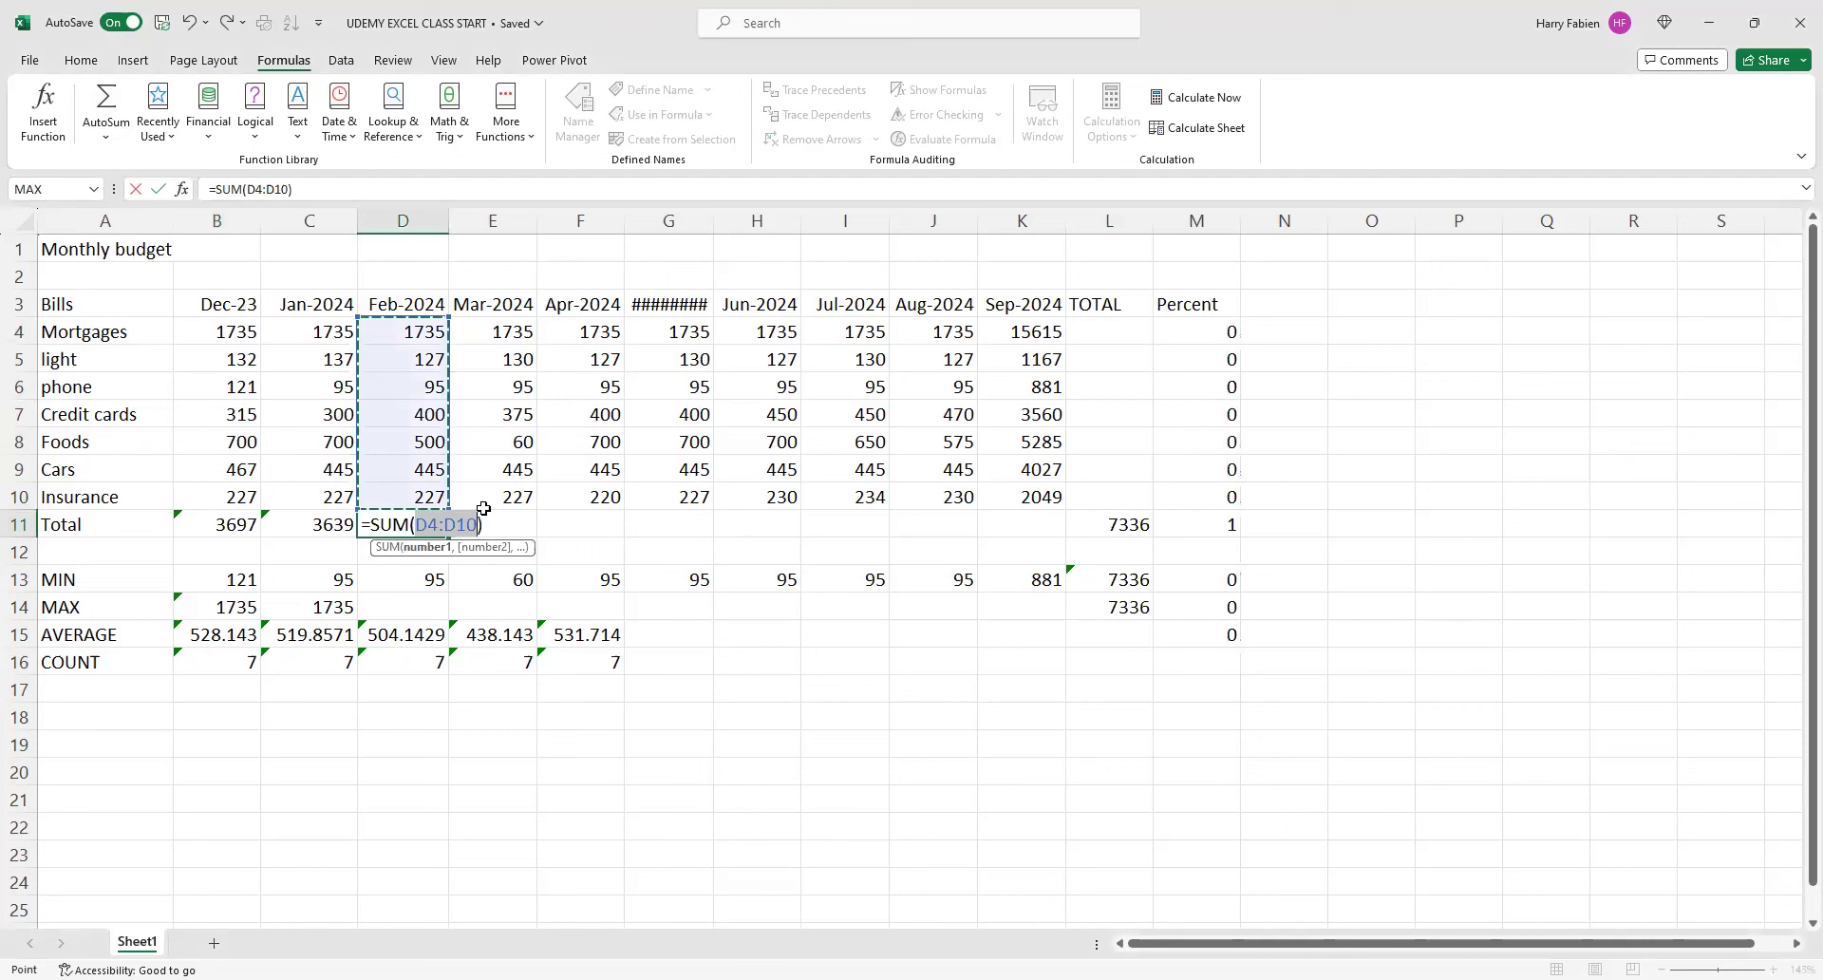
key("Return")
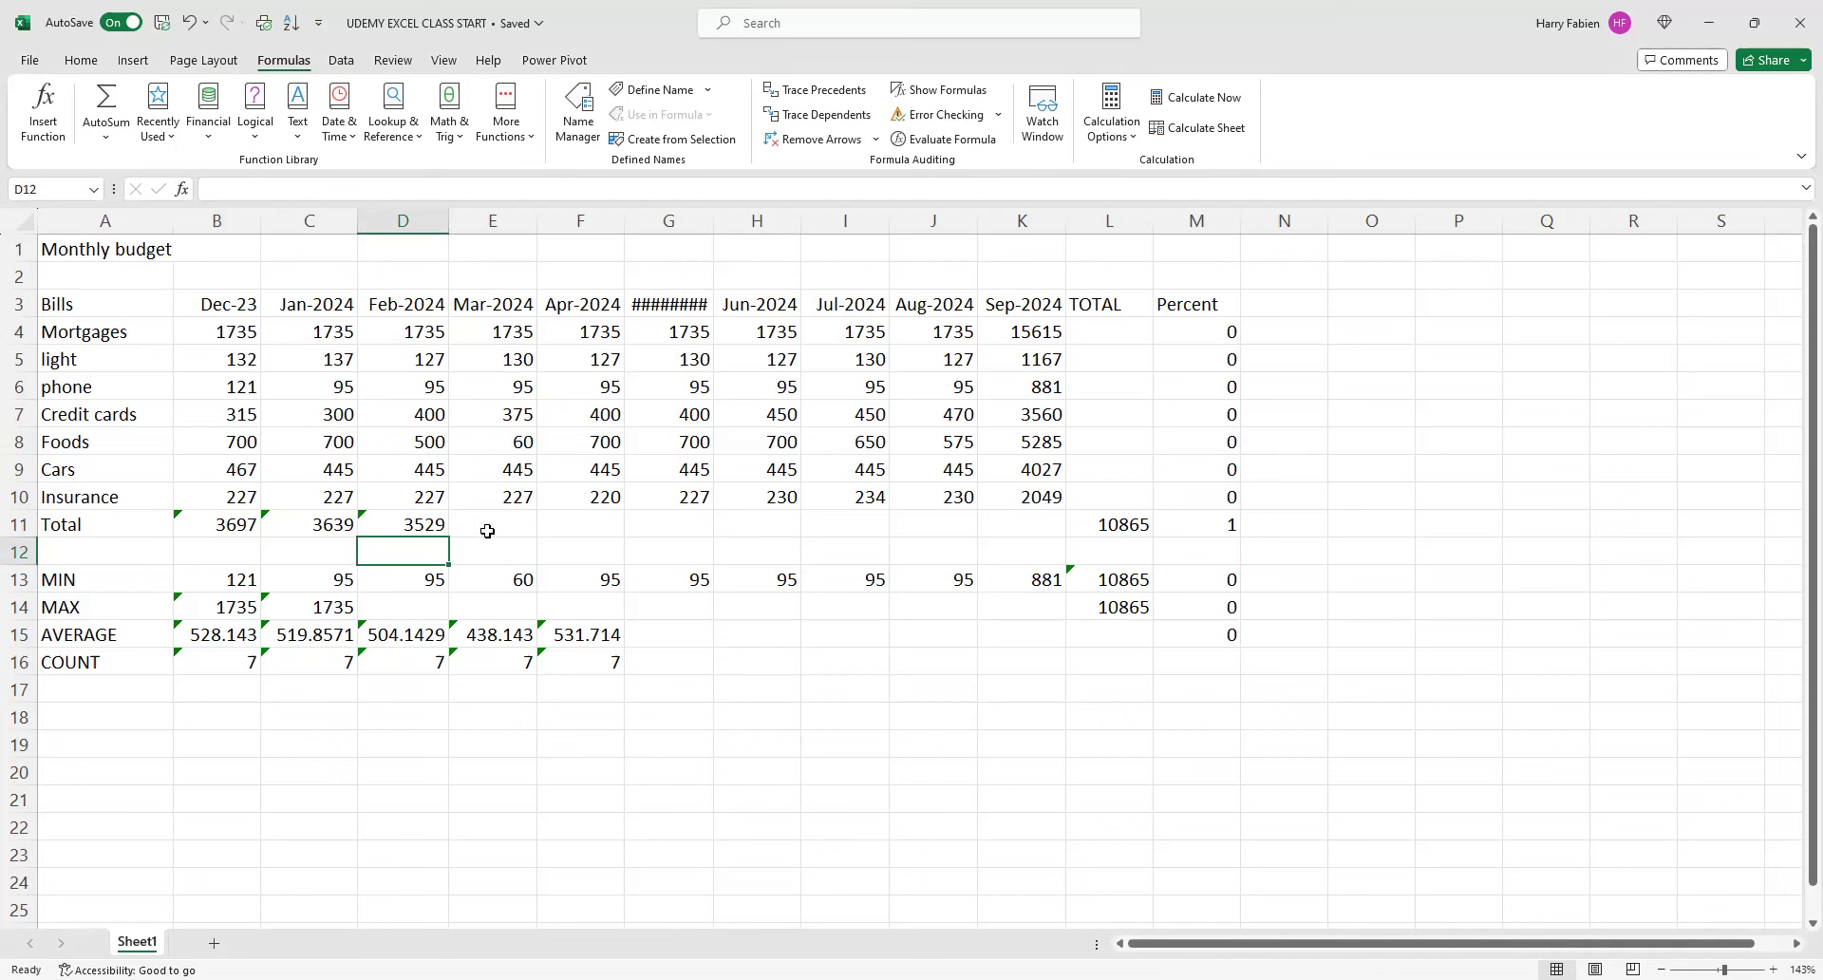
- Fill the Total row from Mar-2024 to Sep-2024, cells E11 to K11, with column sums in one AutoSum operation
left_click(525, 518)
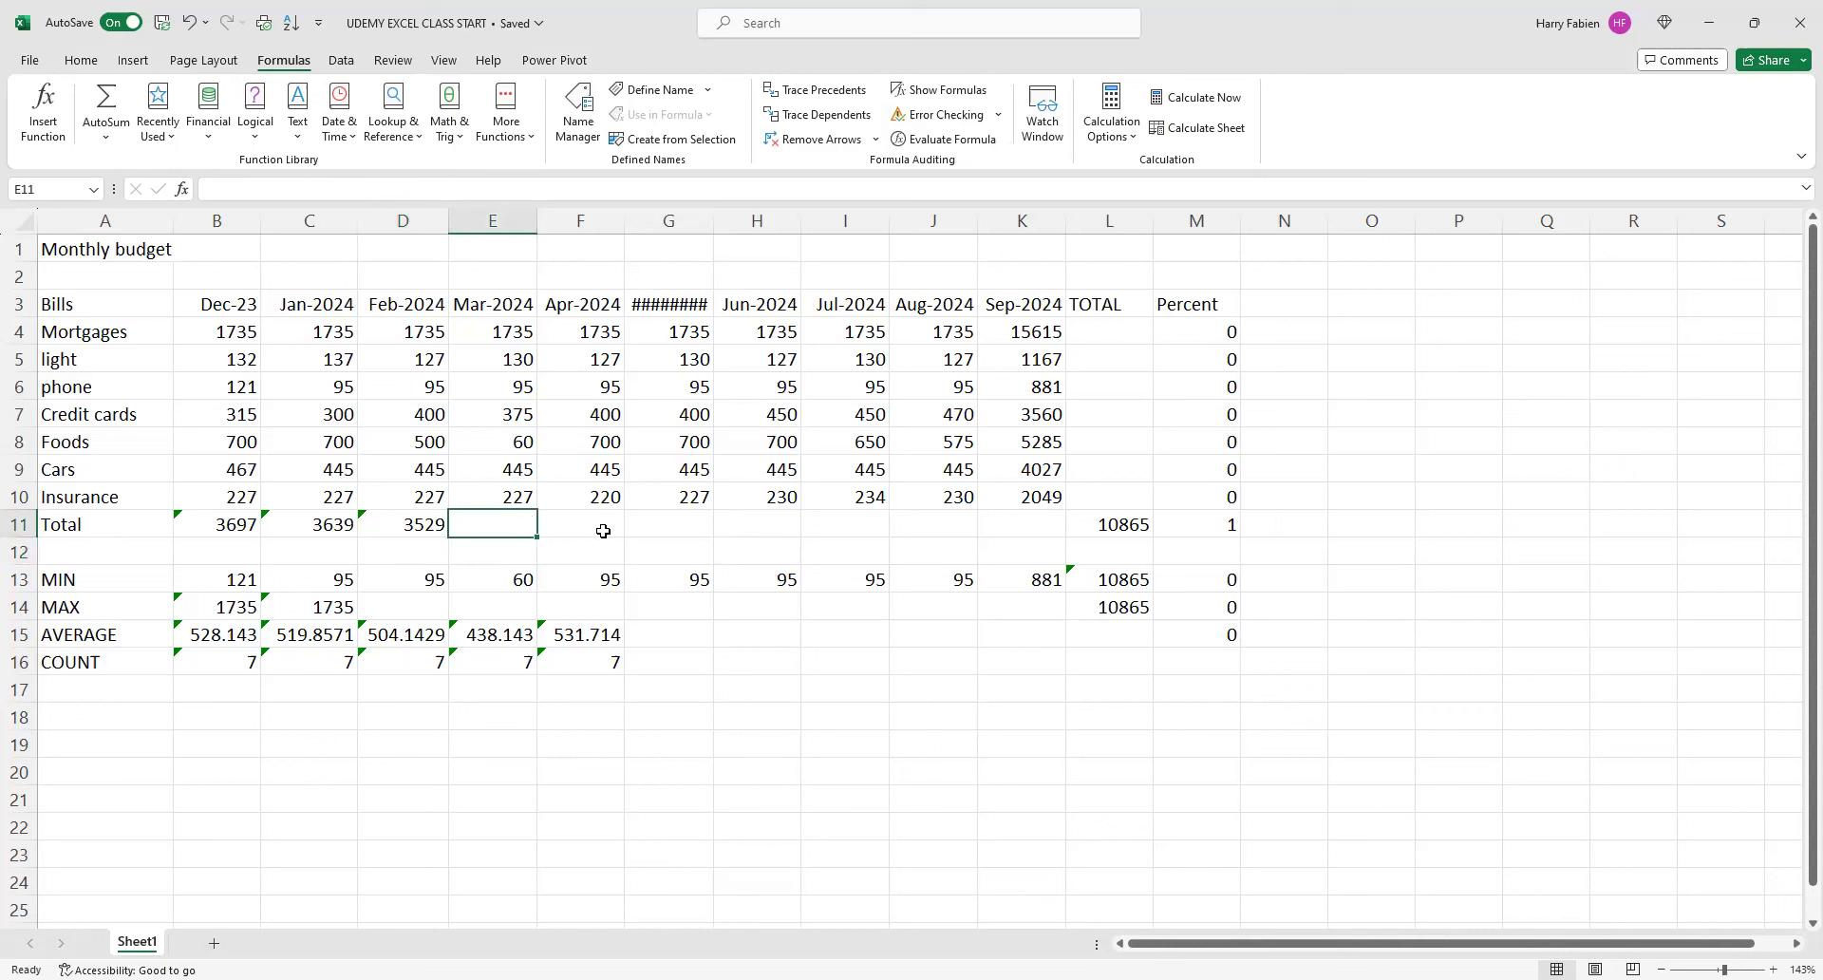
left_click(601, 528)
left_click(455, 522)
left_click_drag(456, 522, 1008, 522)
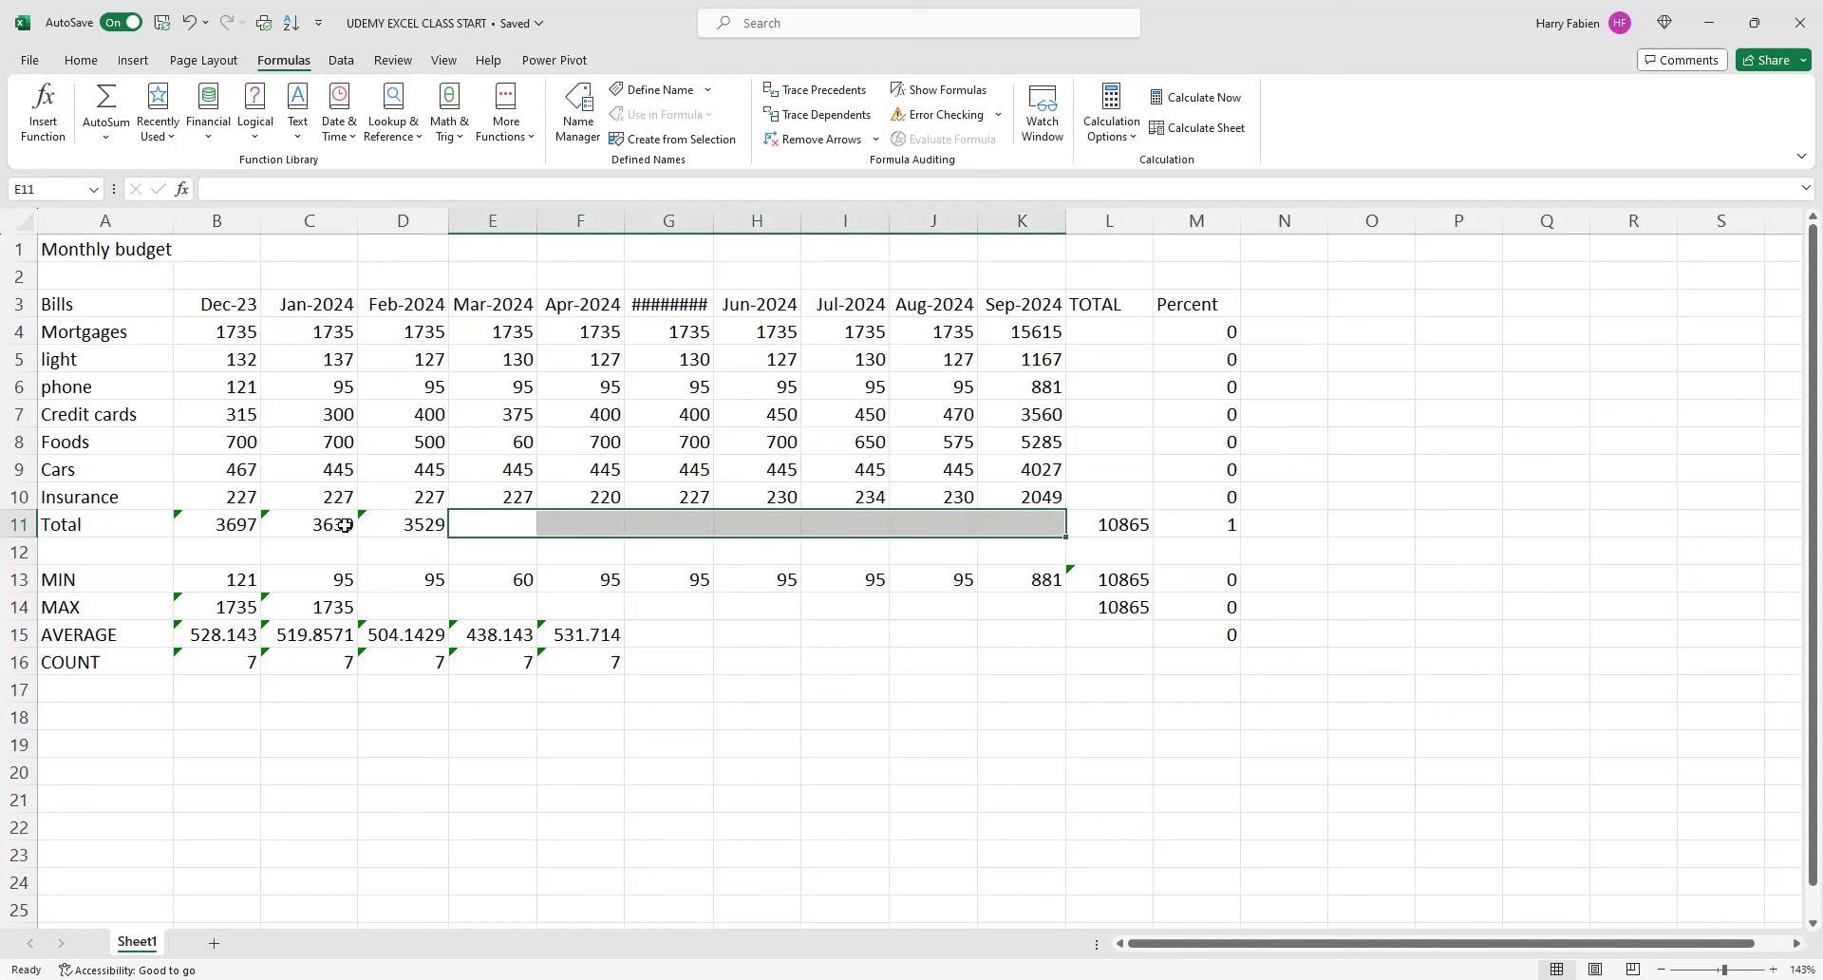
left_click(119, 122)
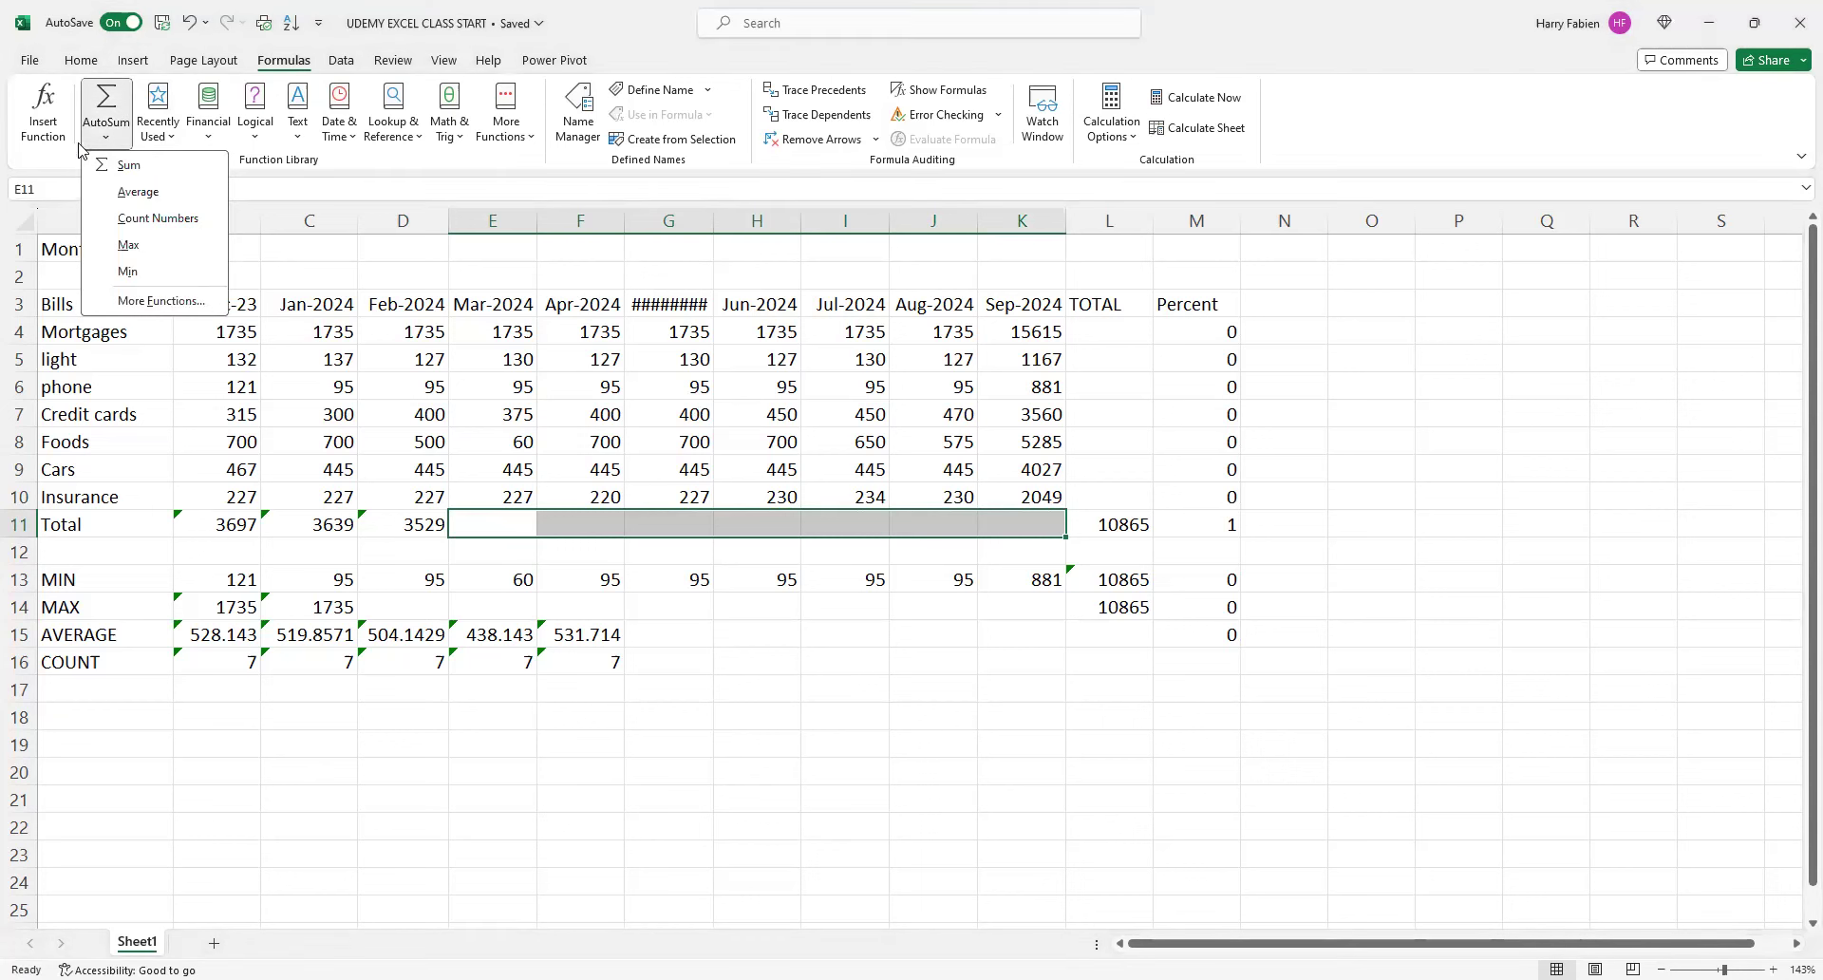
left_click(129, 165)
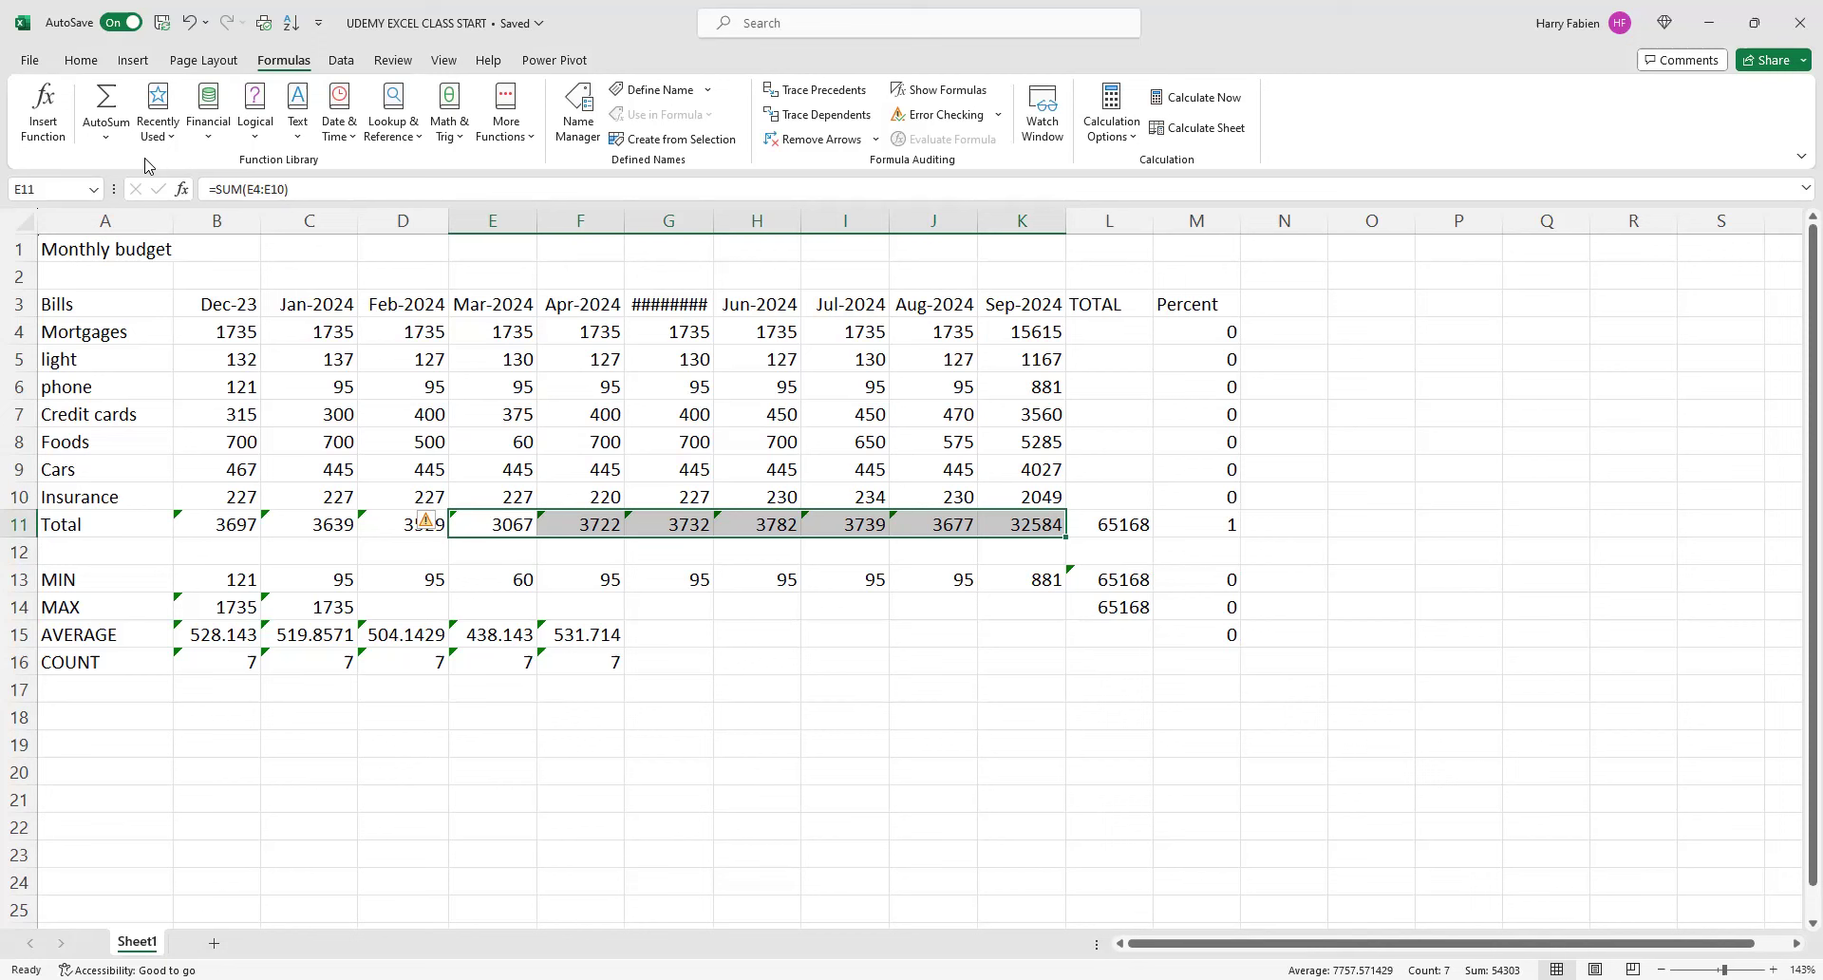
- Clear the grand total in L11 and enter =SUM(K4) as the Mortgages total in L4
left_click(1107, 528)
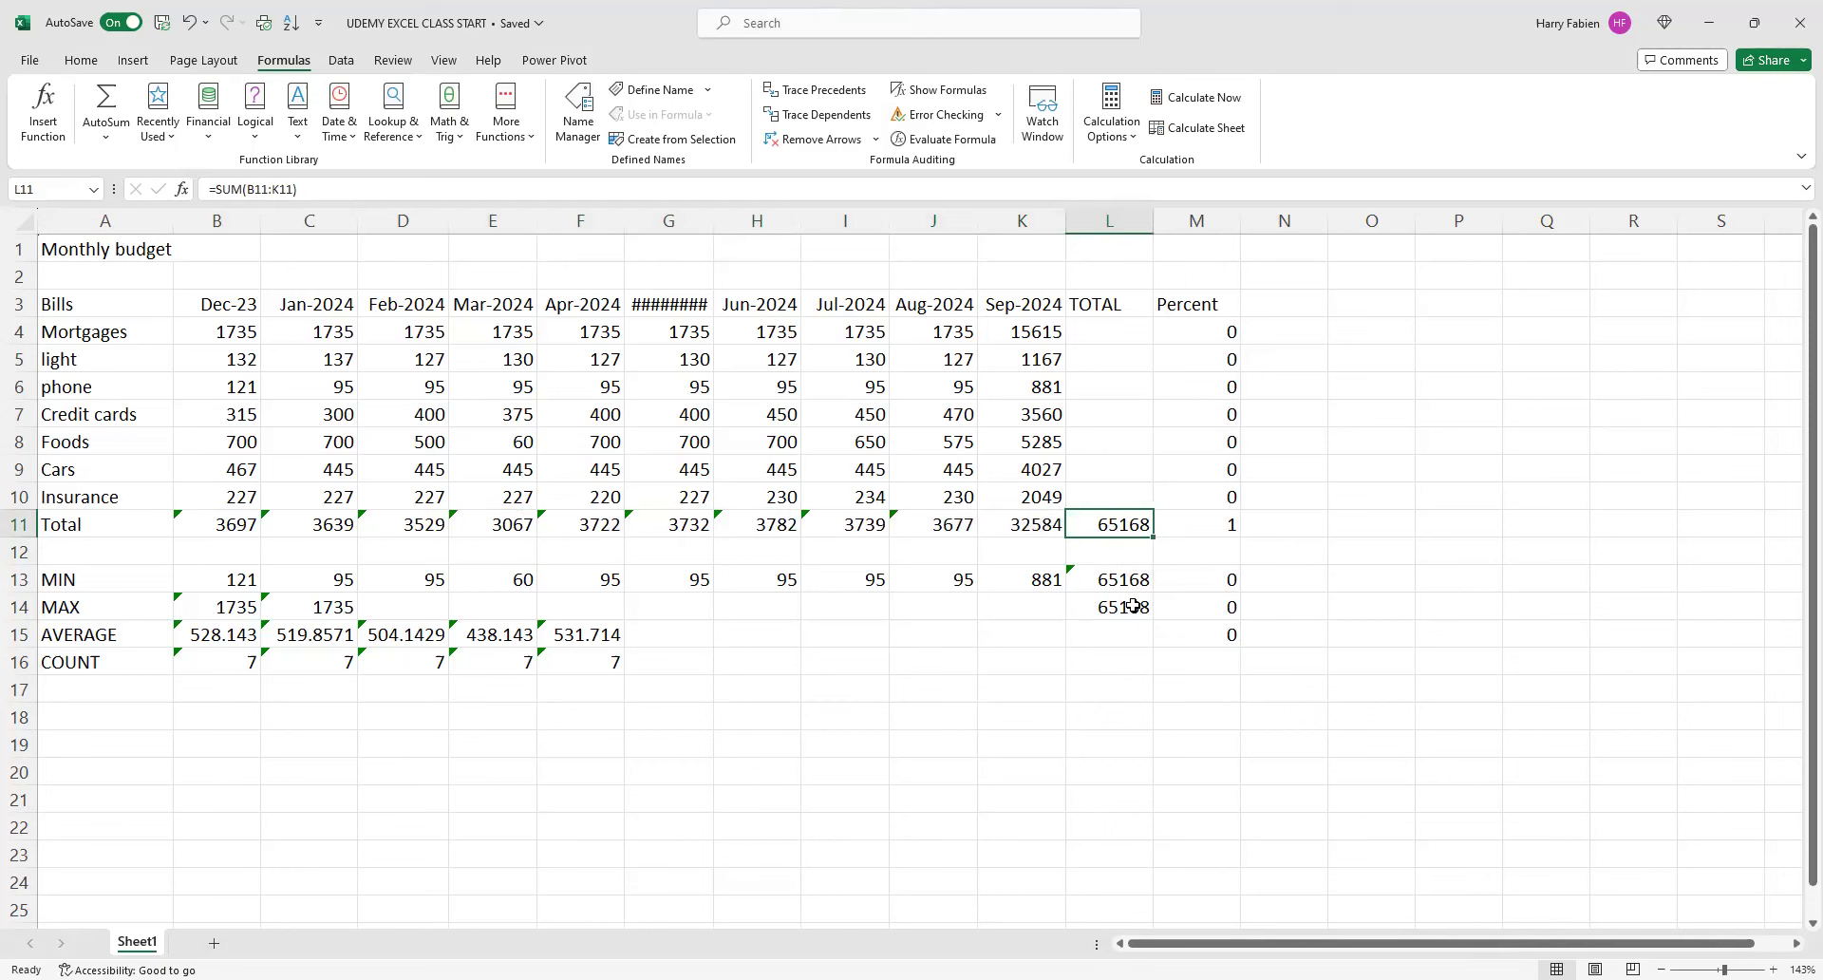
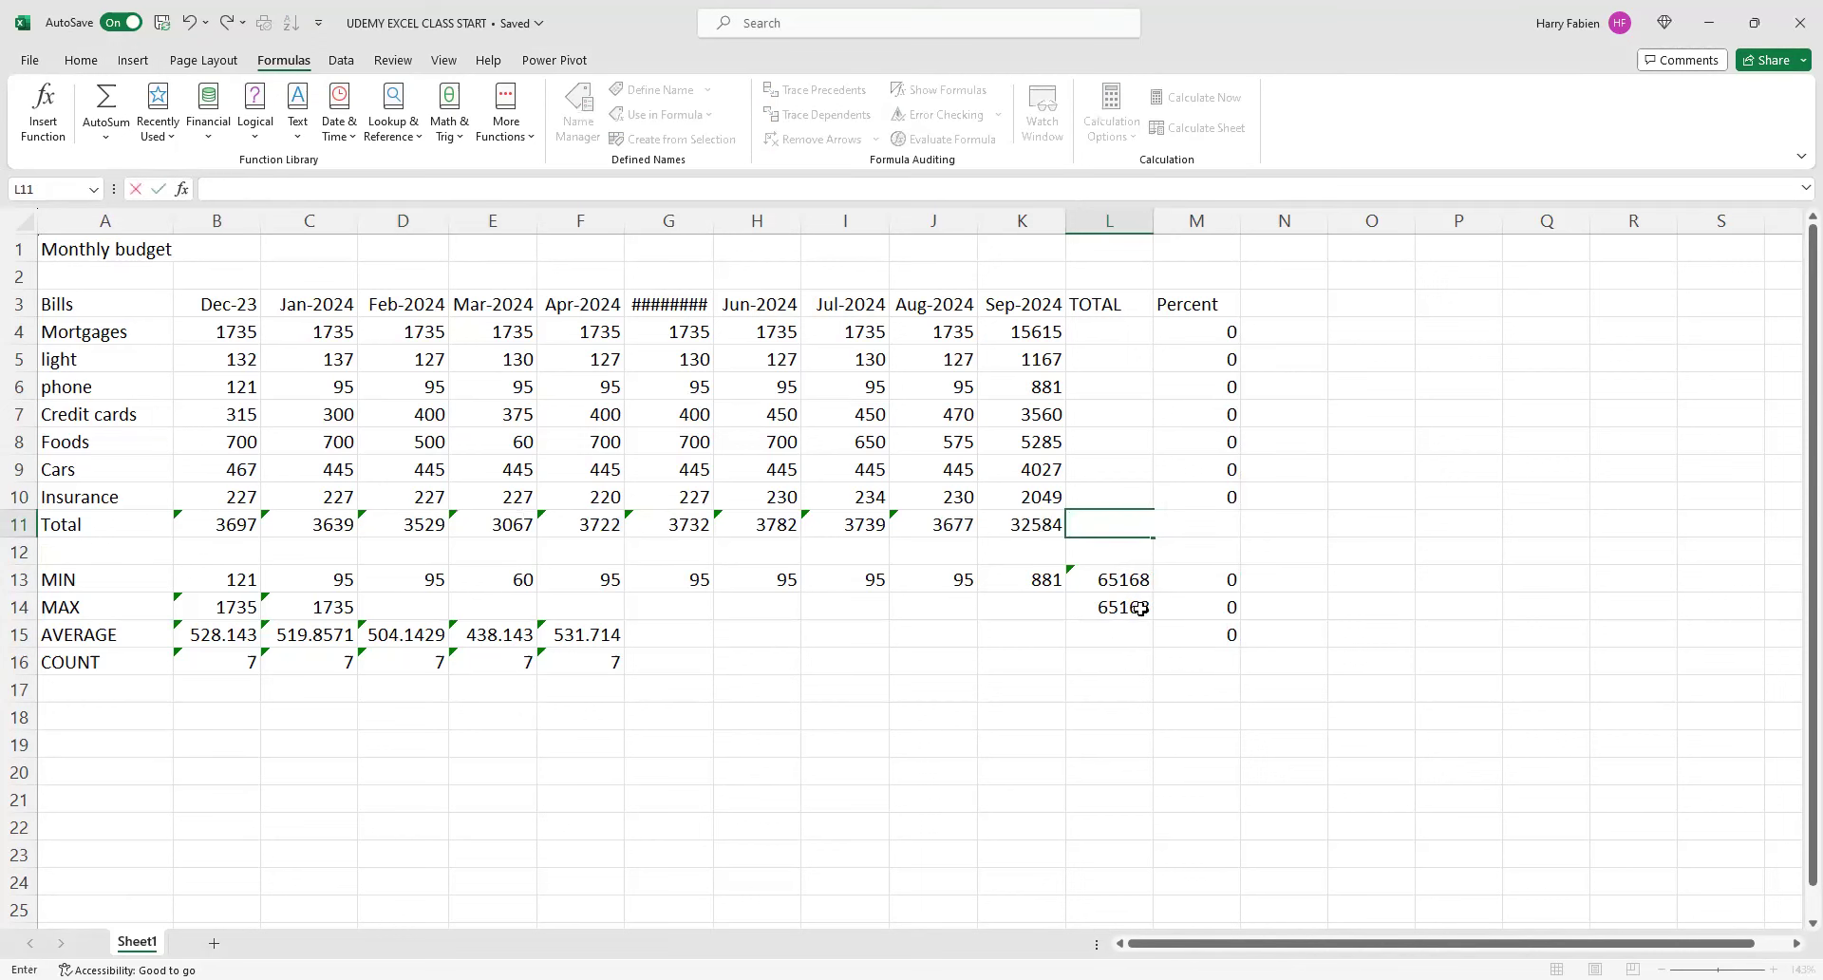
left_click(1110, 334)
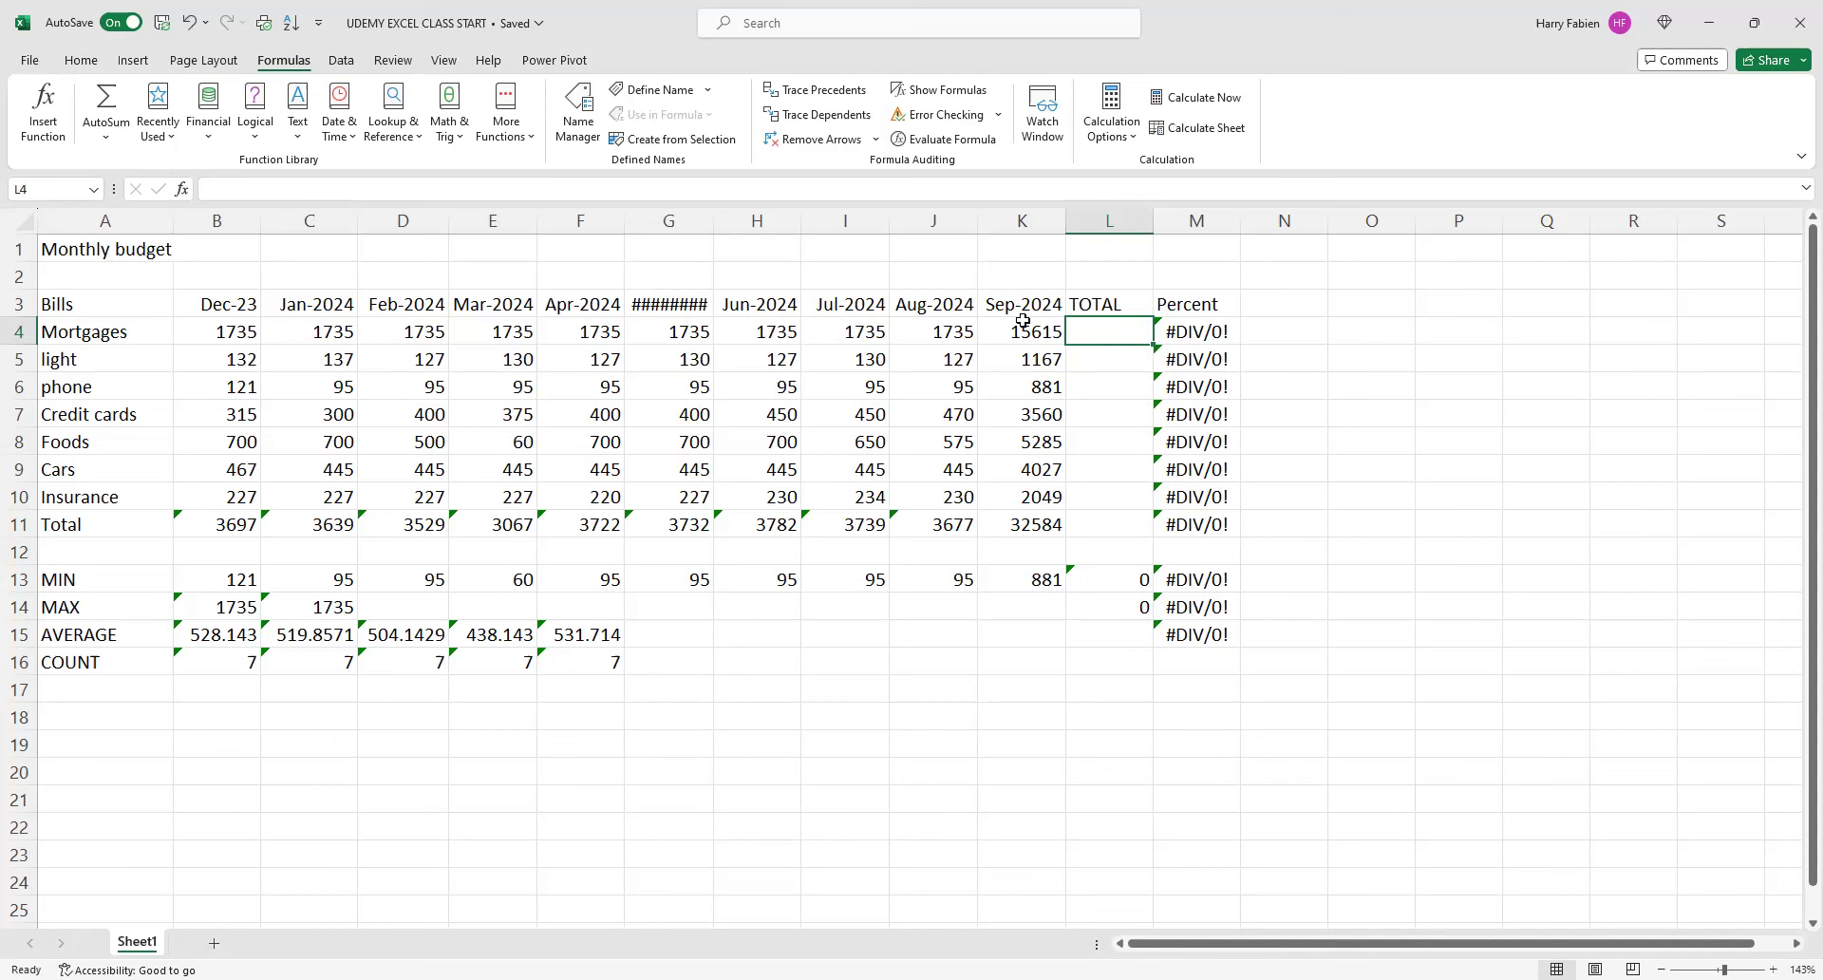
left_click(107, 120)
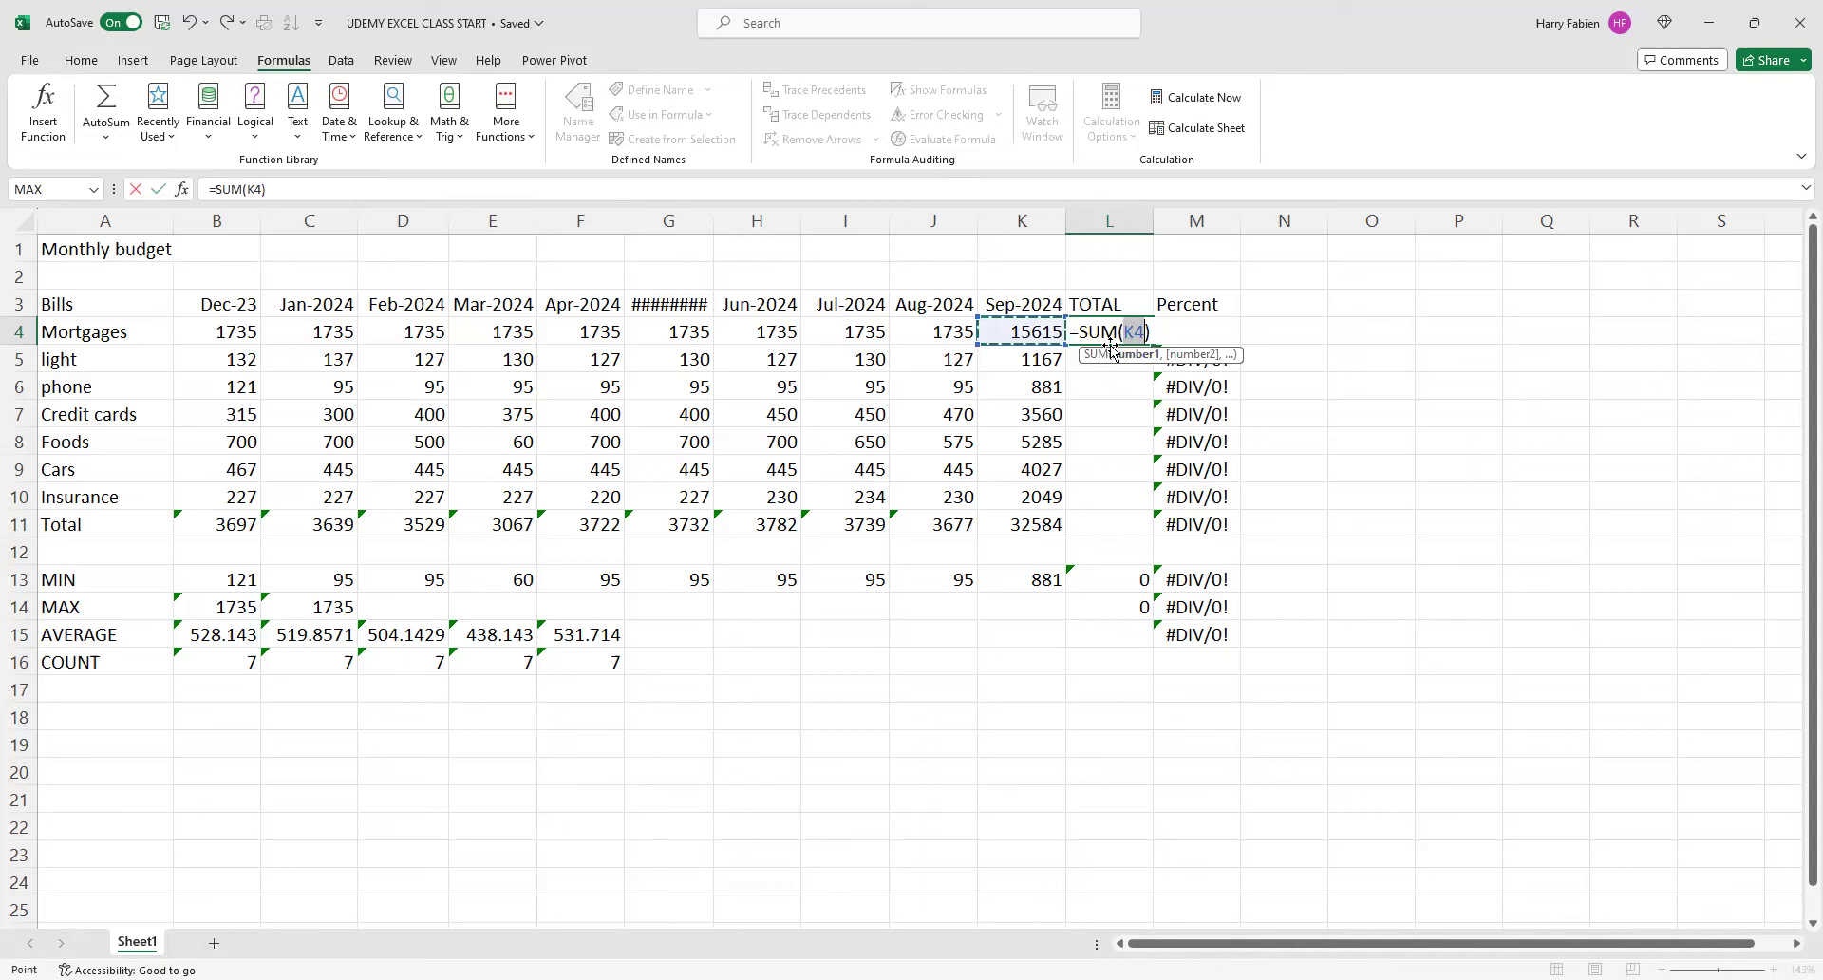
key("Return")
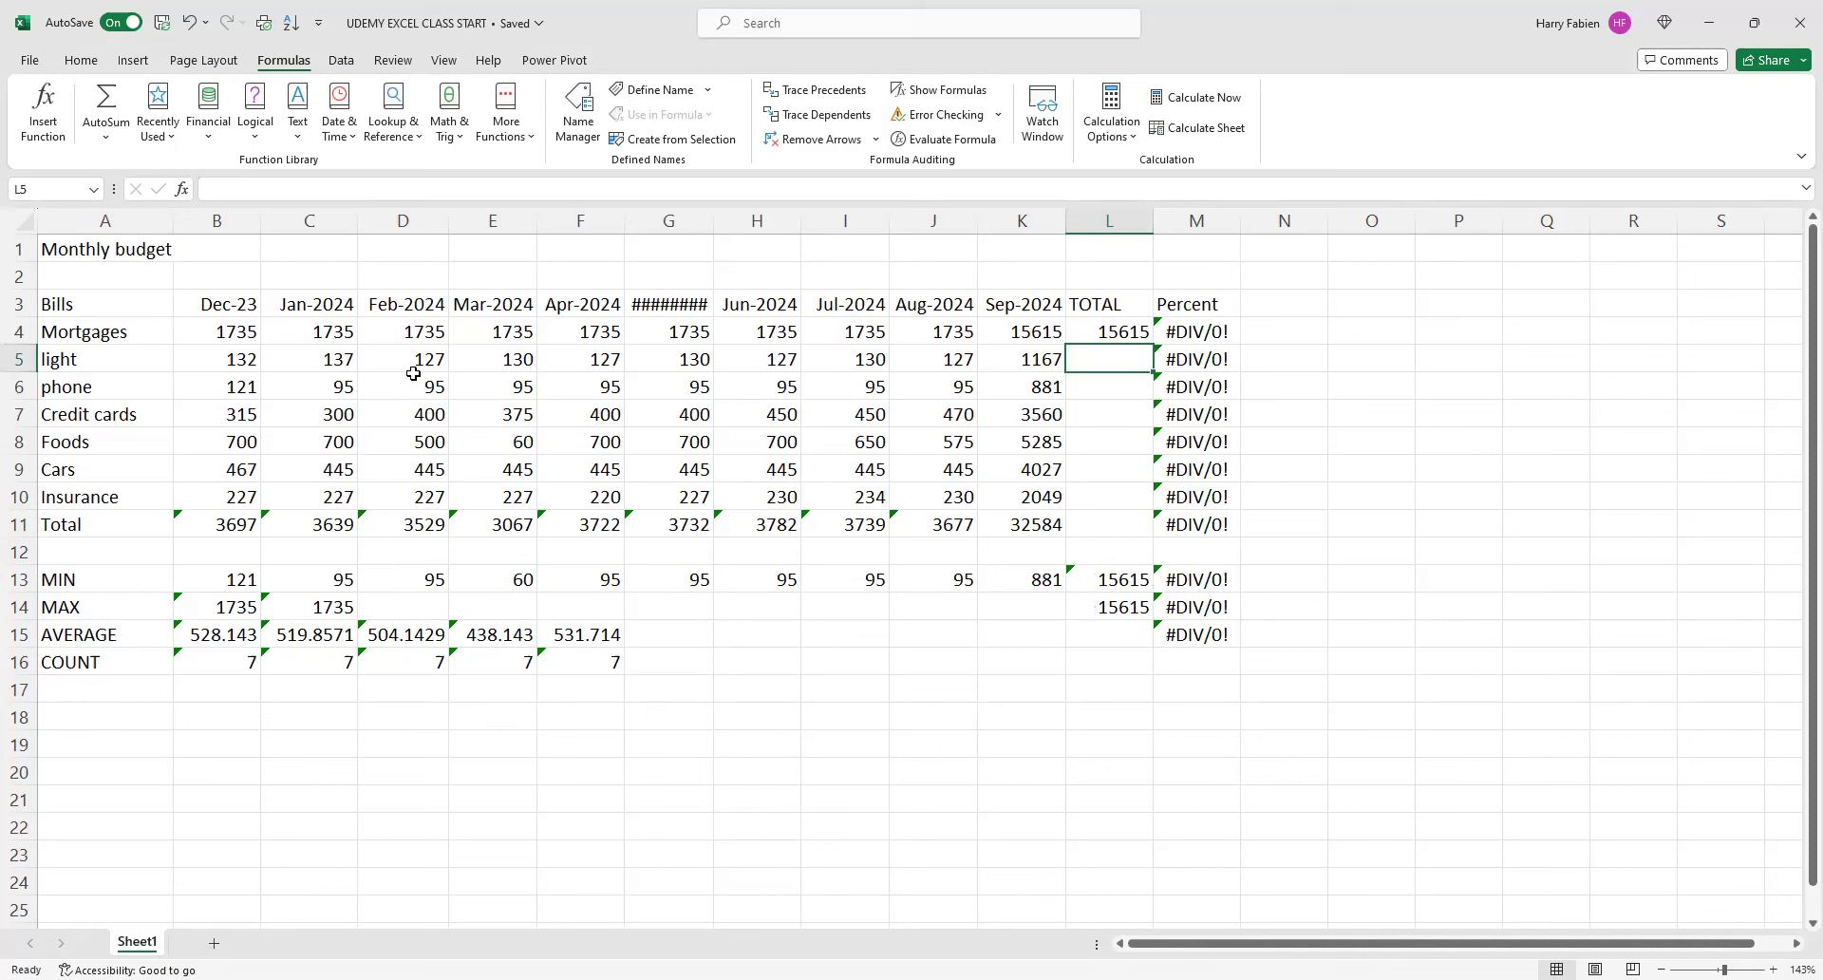
- Total the light row in L5 with AutoSum, changing the summed range to B5:K5
left_click(105, 128)
left_click(128, 167)
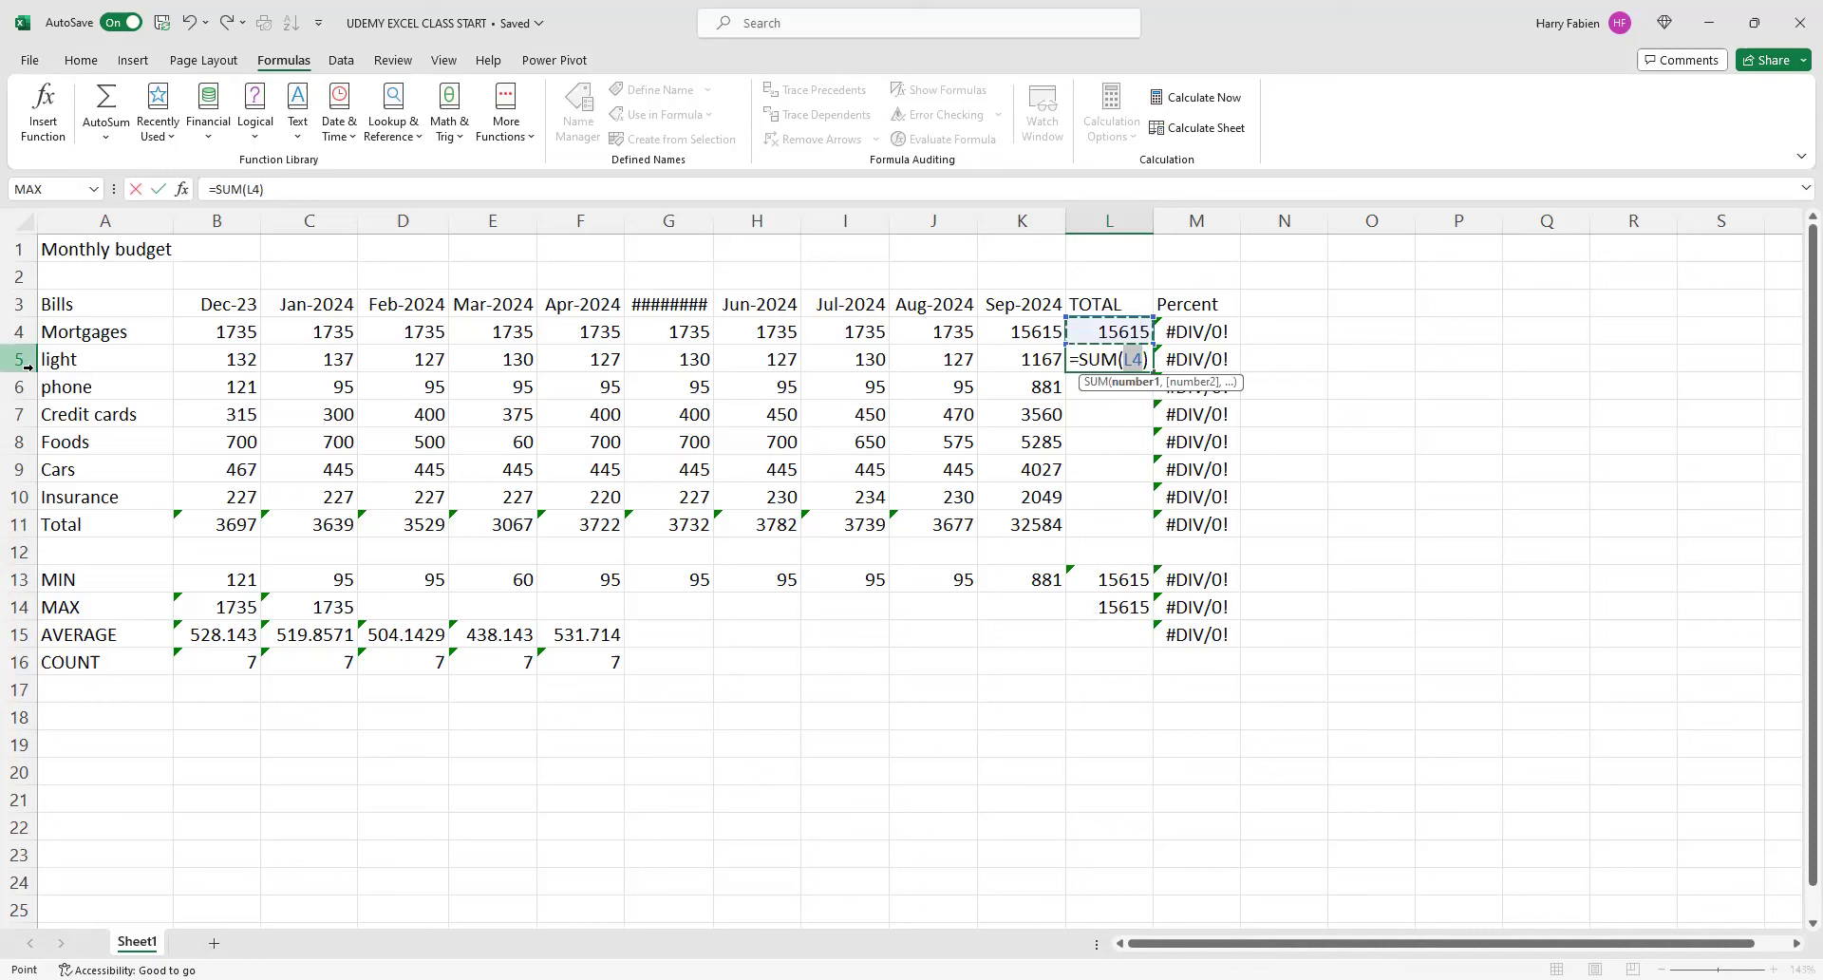
left_click(231, 359)
left_click_drag(230, 359, 342, 360)
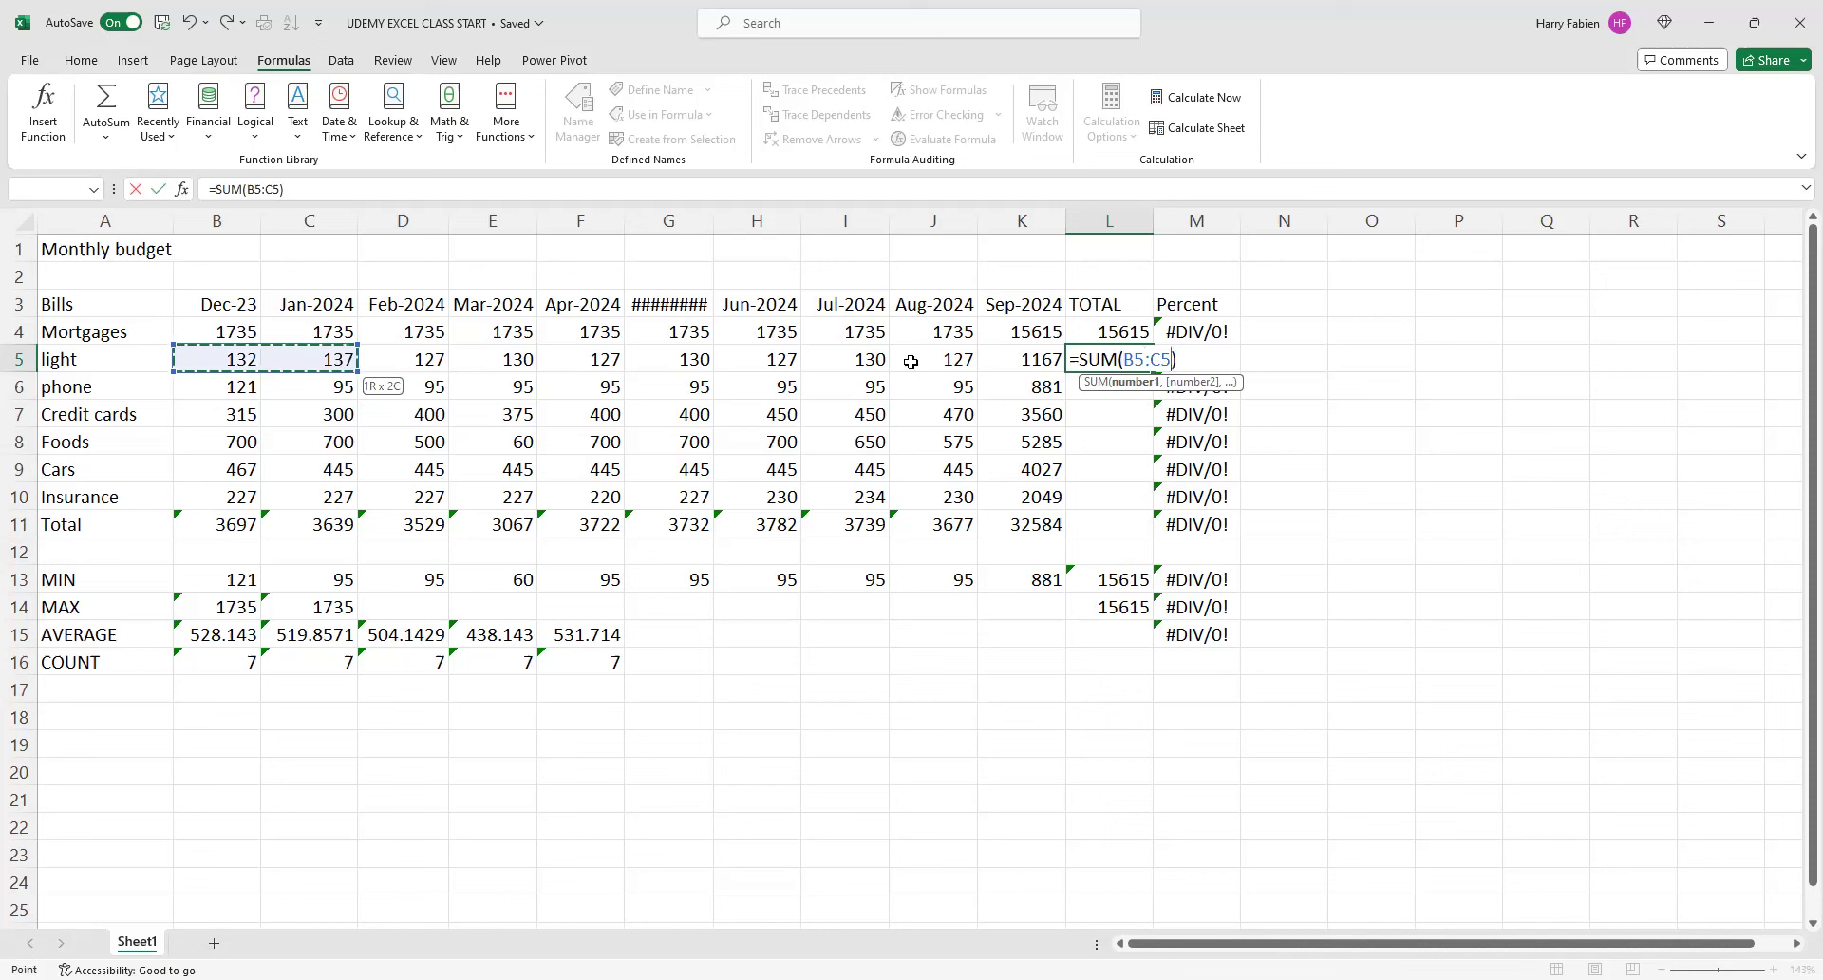
left_click_drag(1016, 358, 1016, 358)
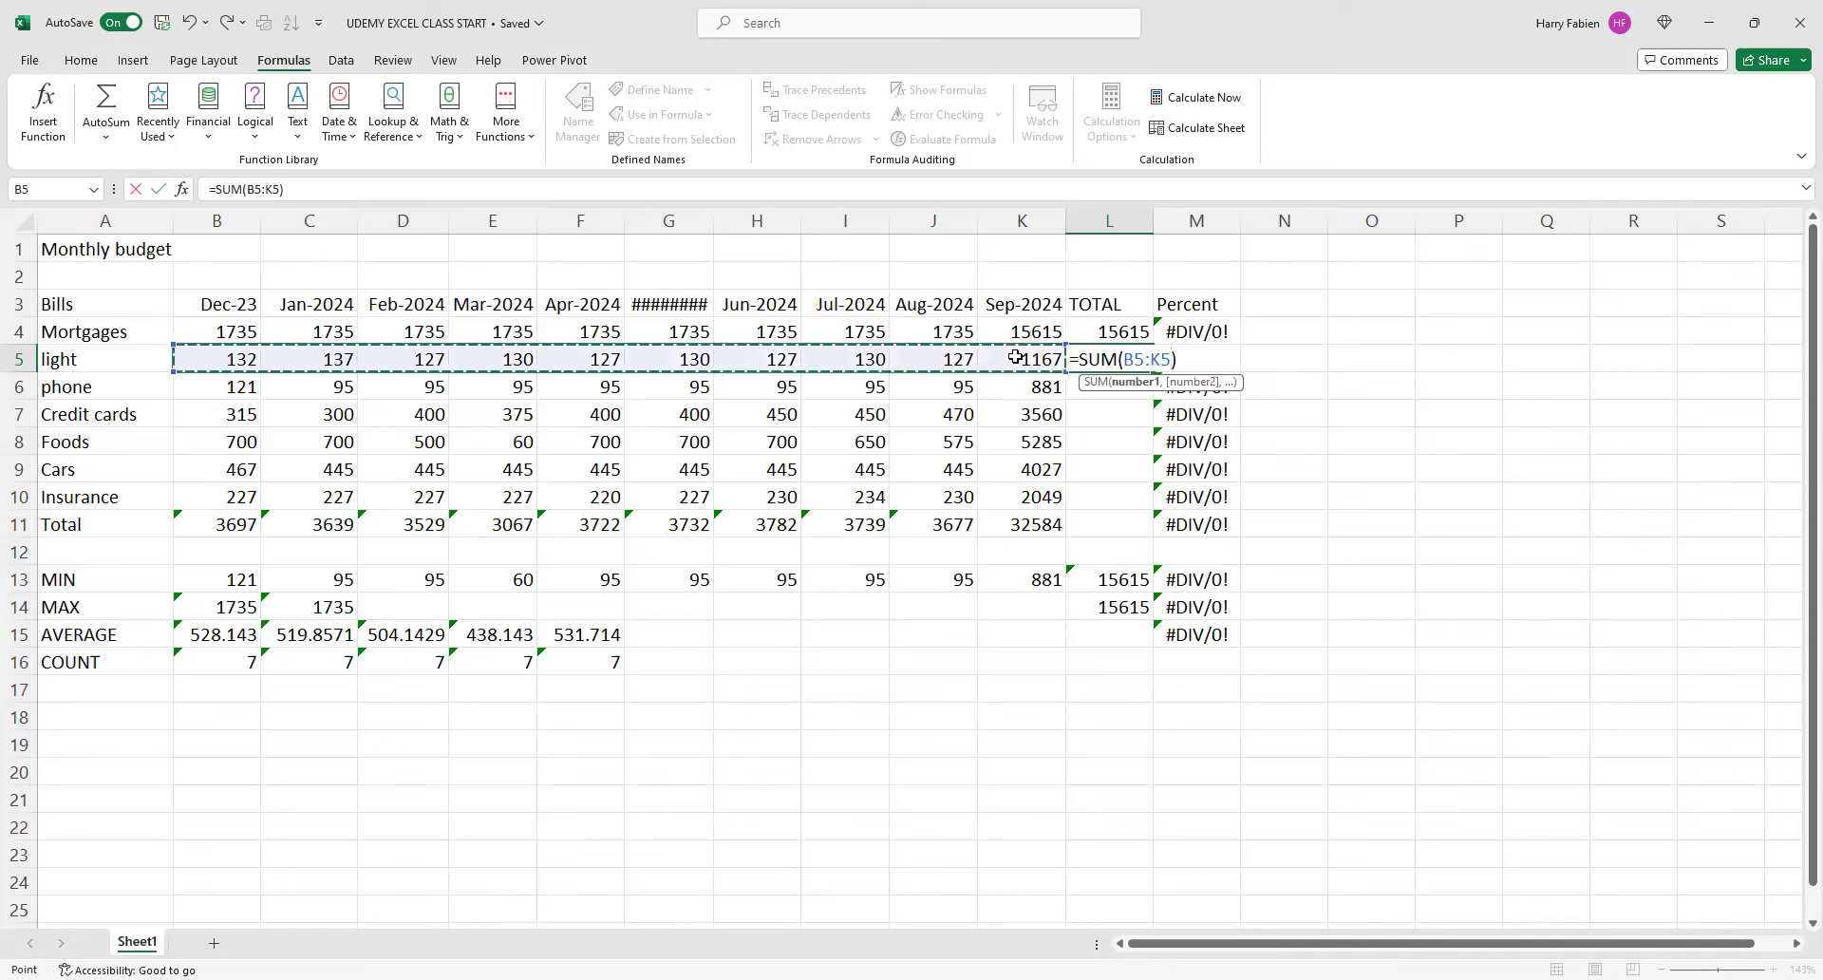
key("Return")
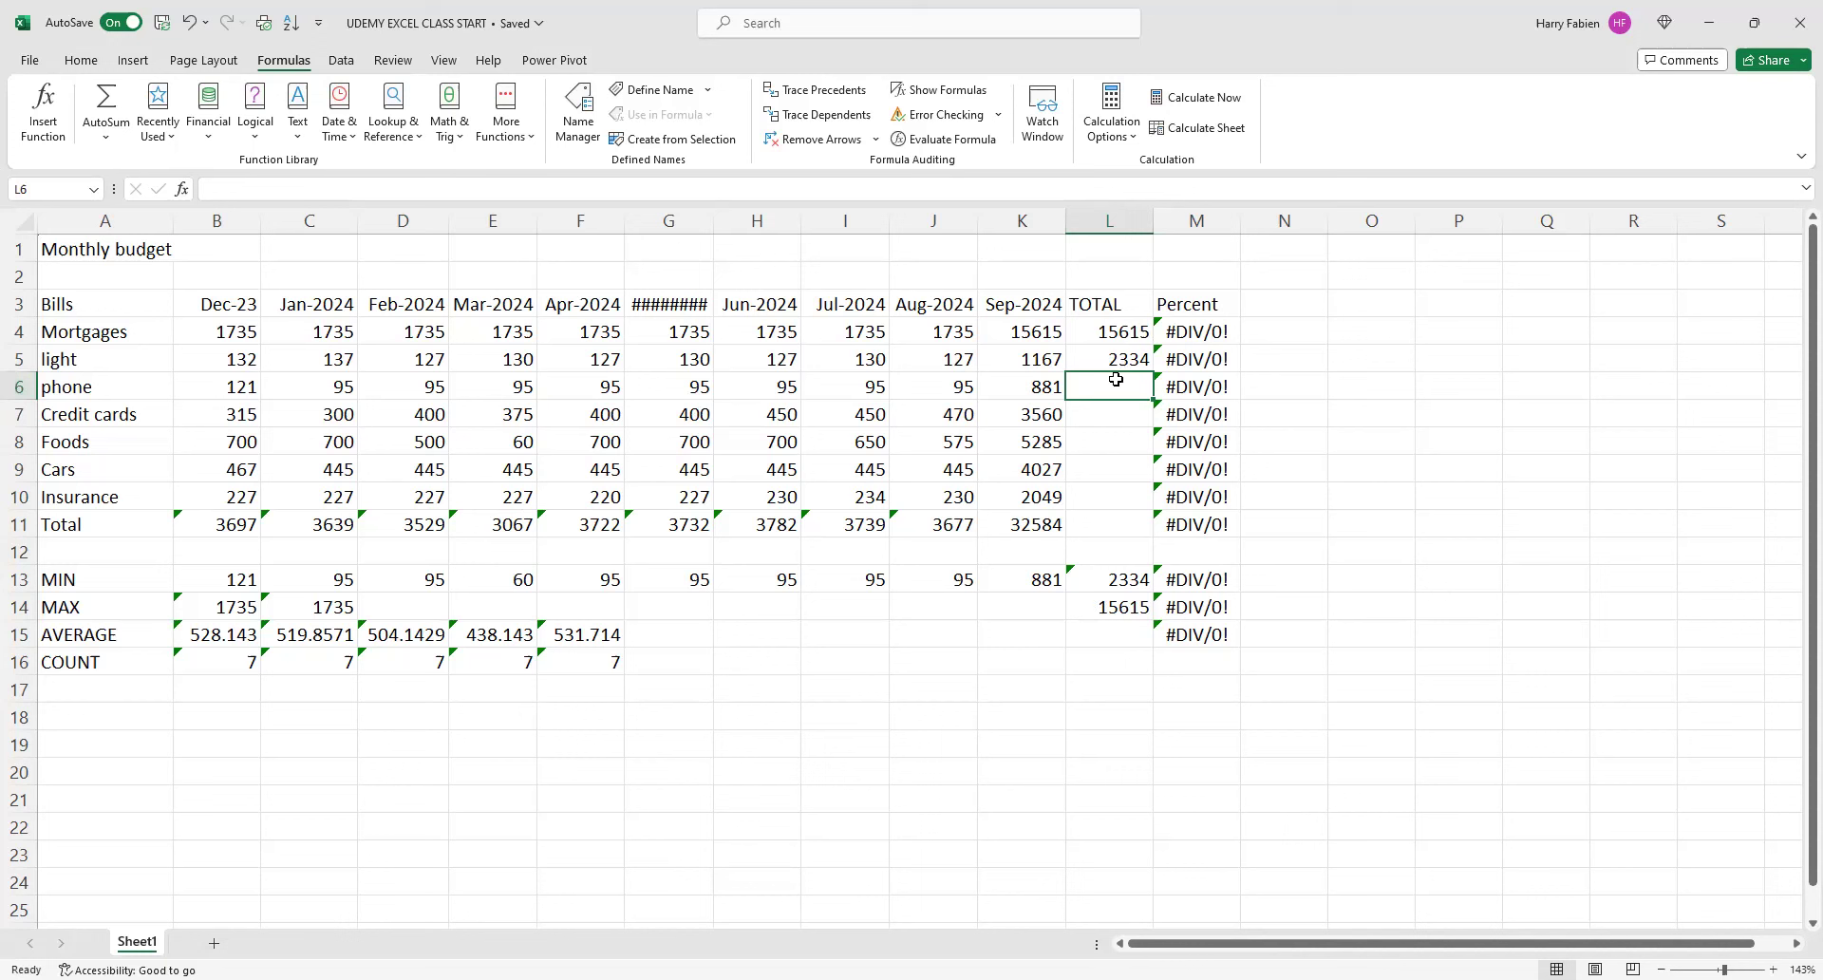
- Total the phone row in L6 with AutoSum, changing the summed range to B6:K6
left_click(107, 128)
key("s")
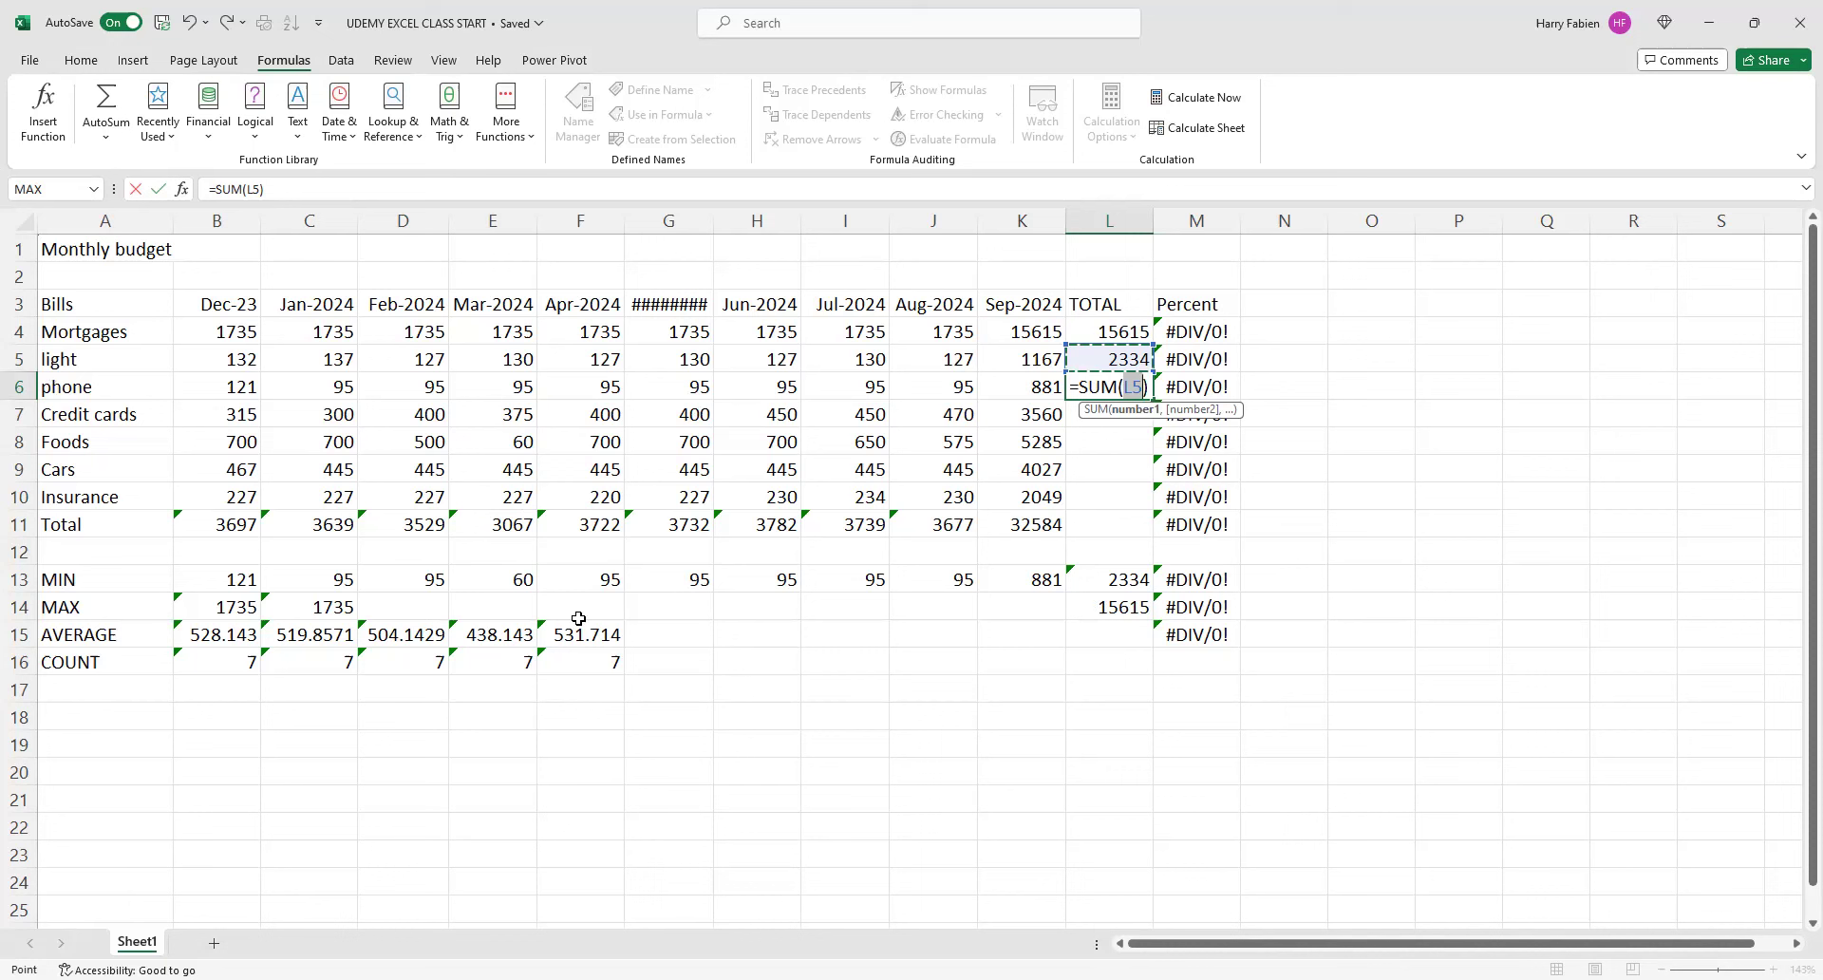
left_click_drag(232, 389, 333, 387)
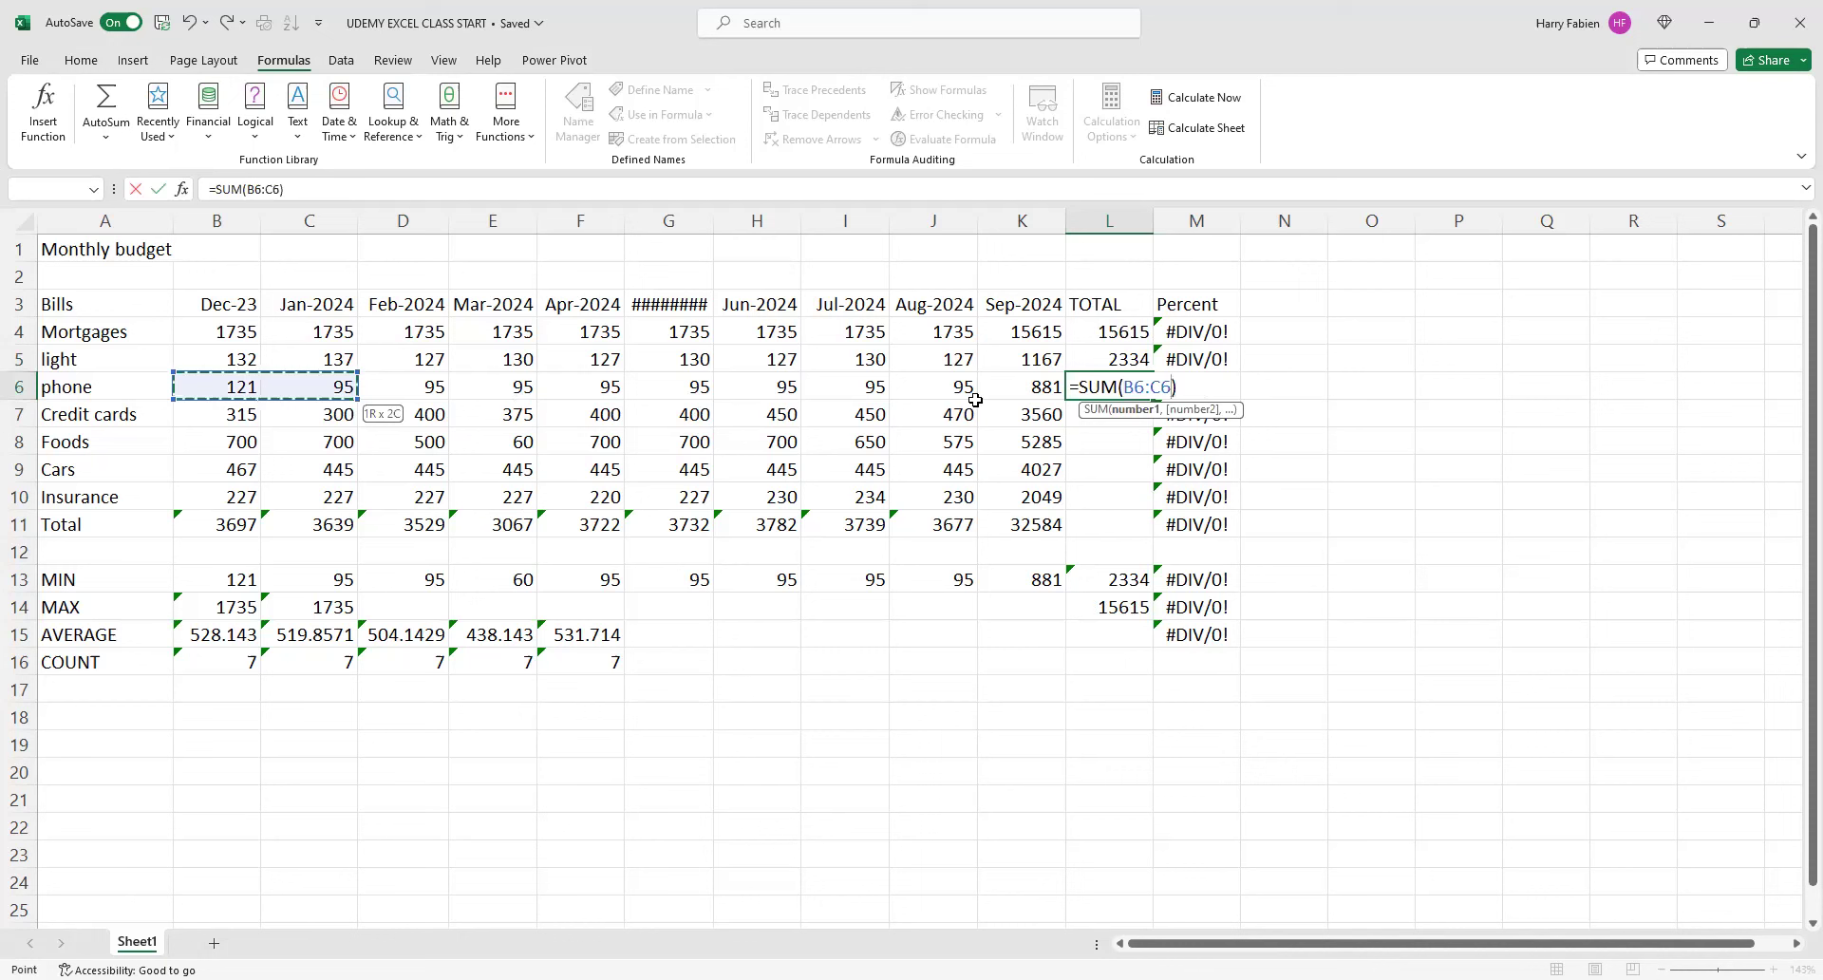
left_click(1040, 399, "shift")
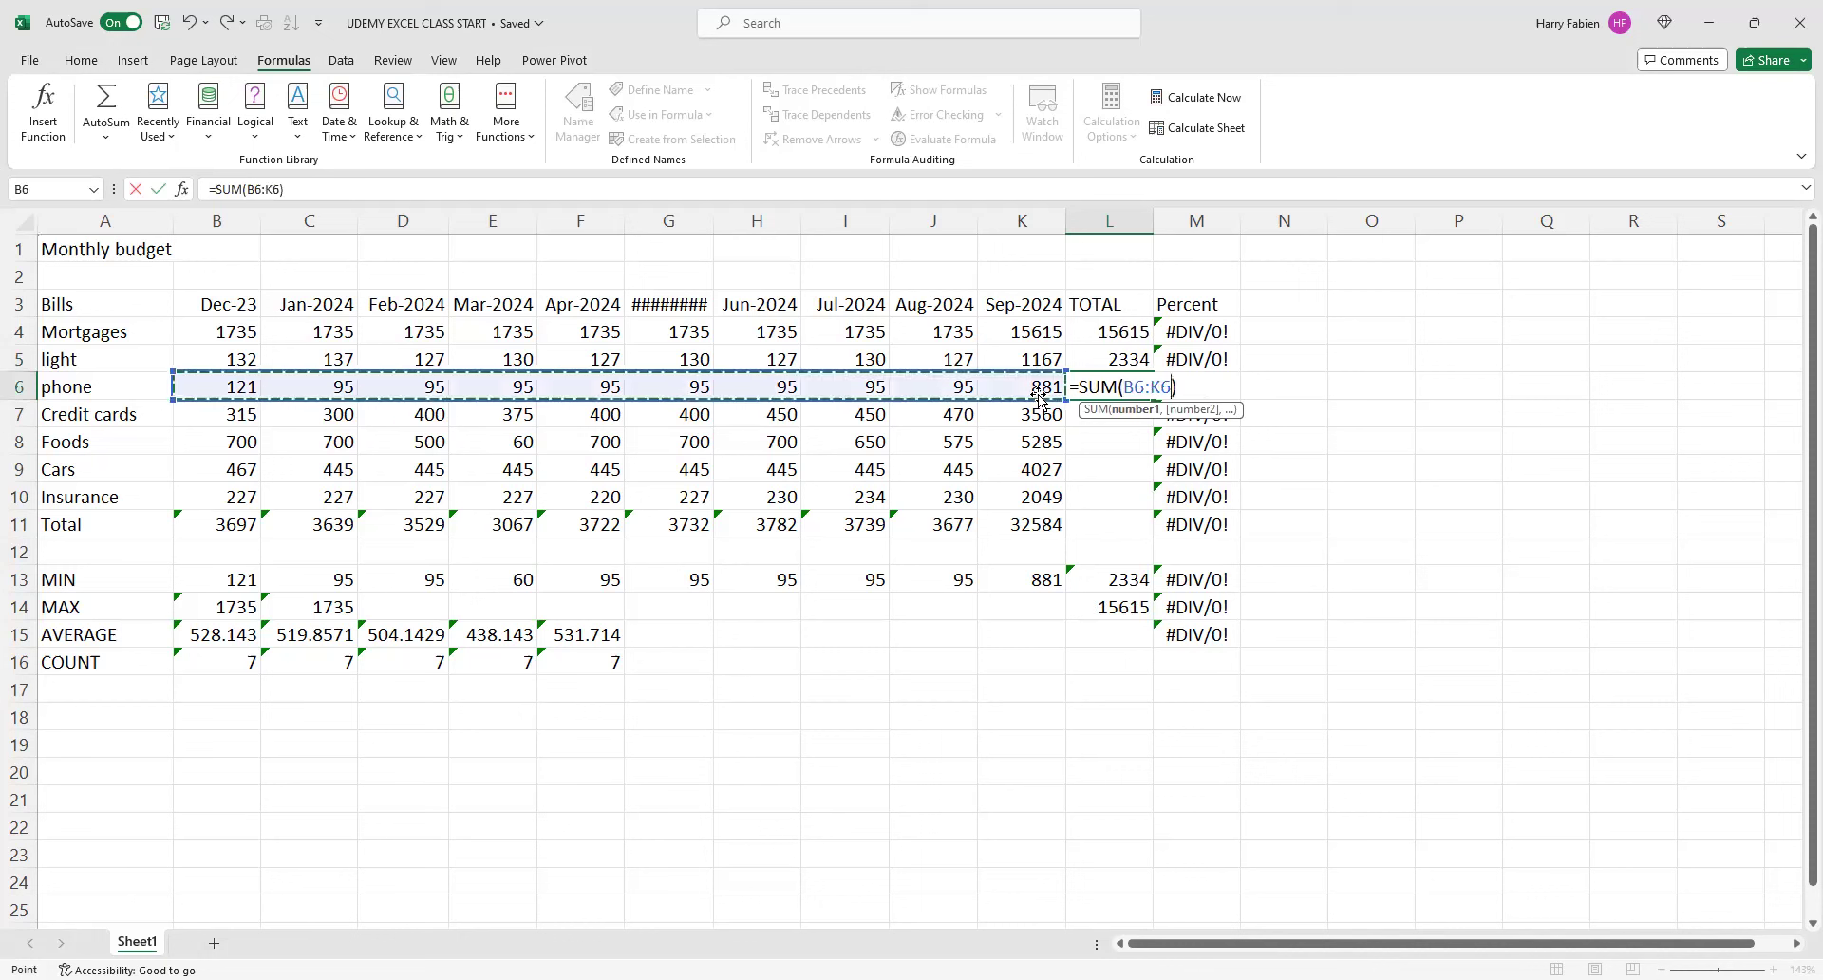
key("Return")
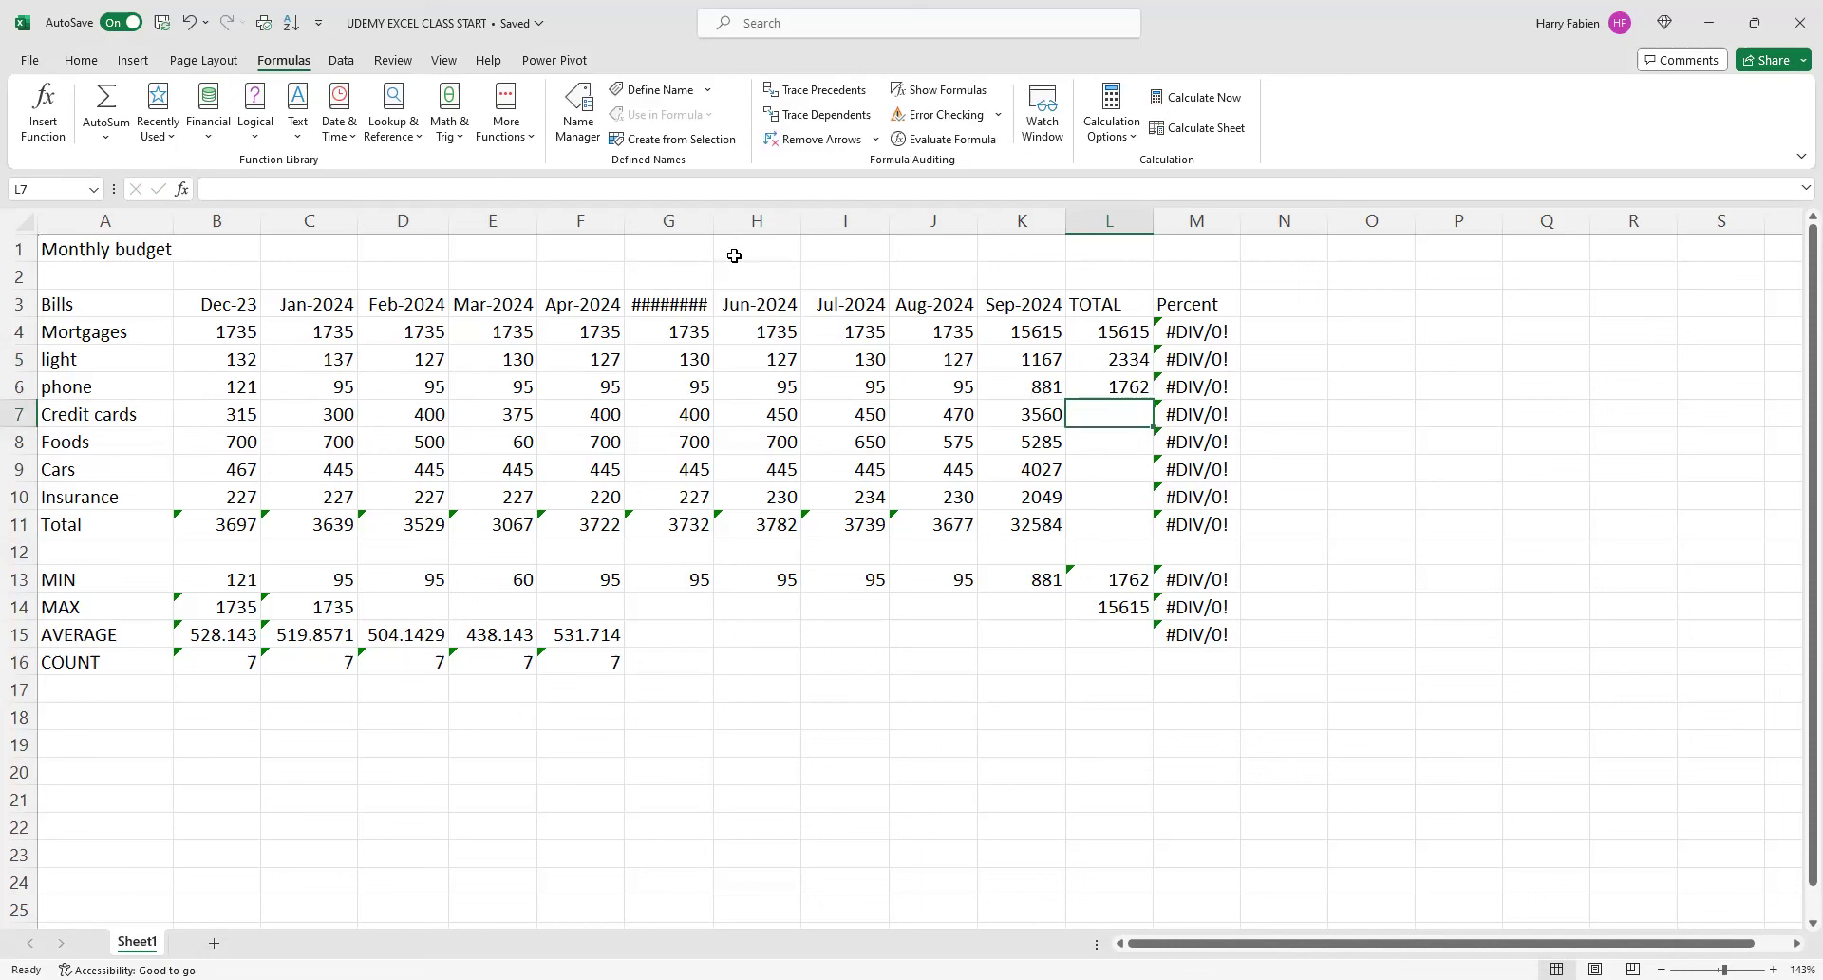
- Total the Credit cards row in L7 with AutoSum, changing the summed range to B7:K7
left_click(106, 98)
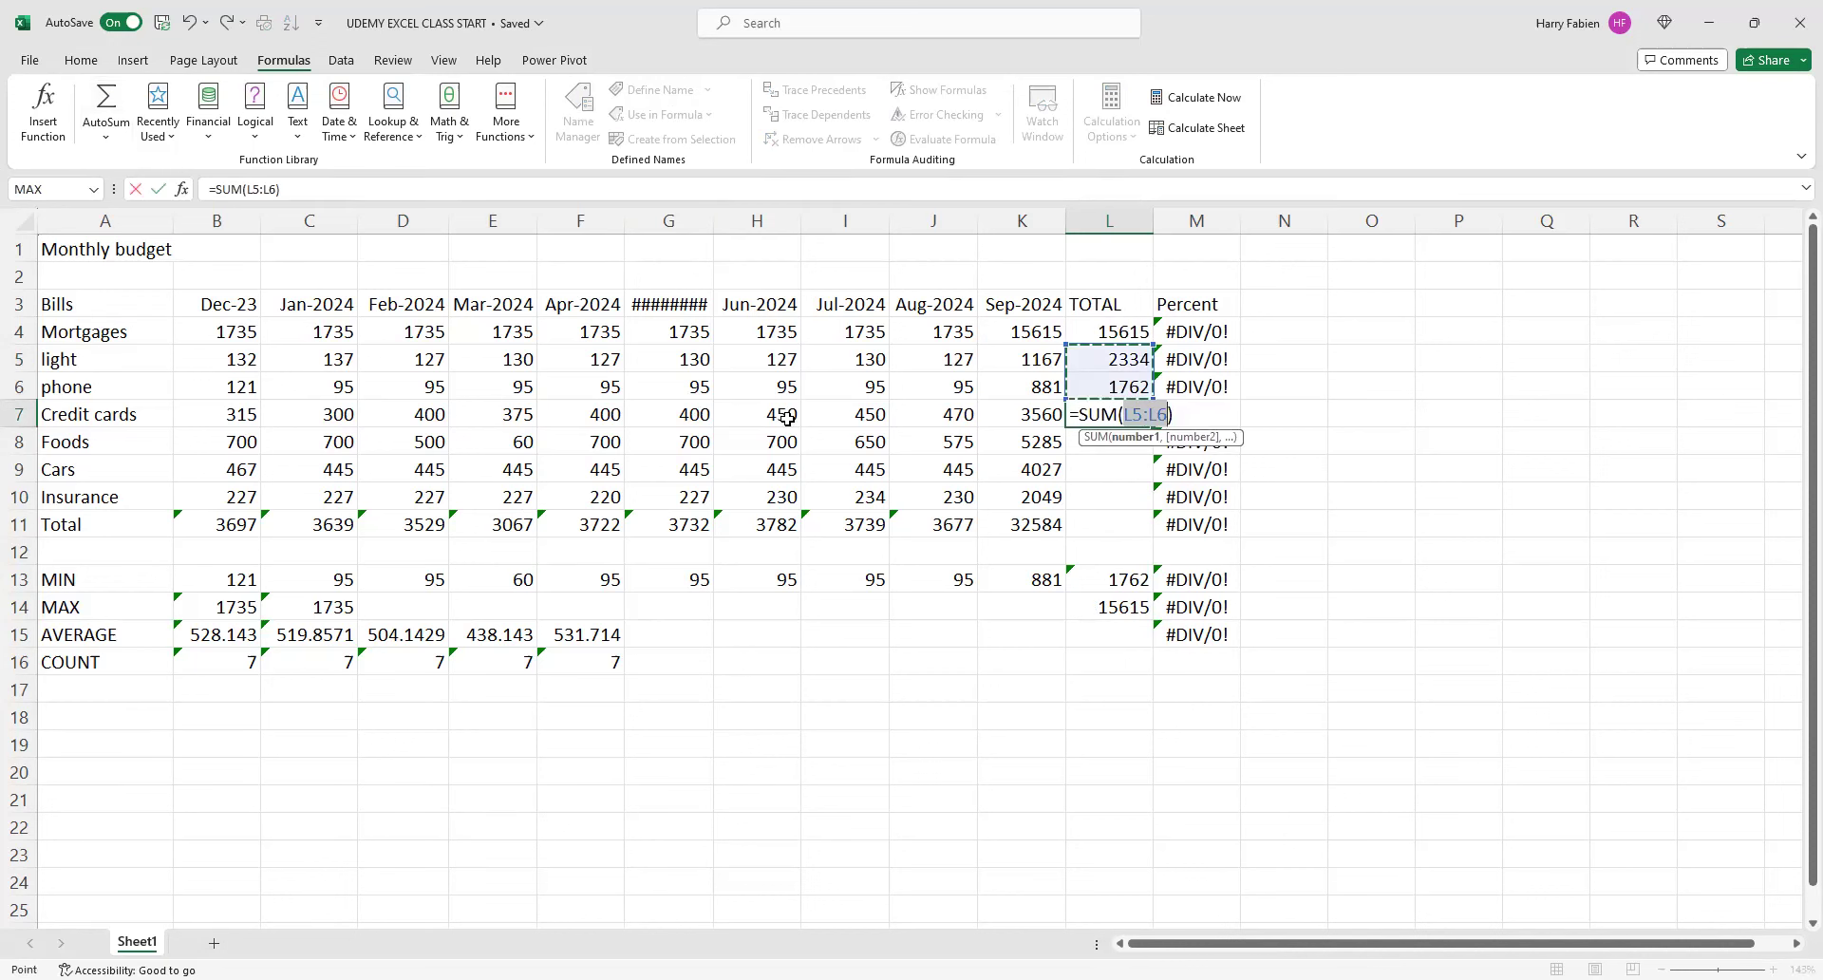
left_click_drag(220, 415, 337, 416)
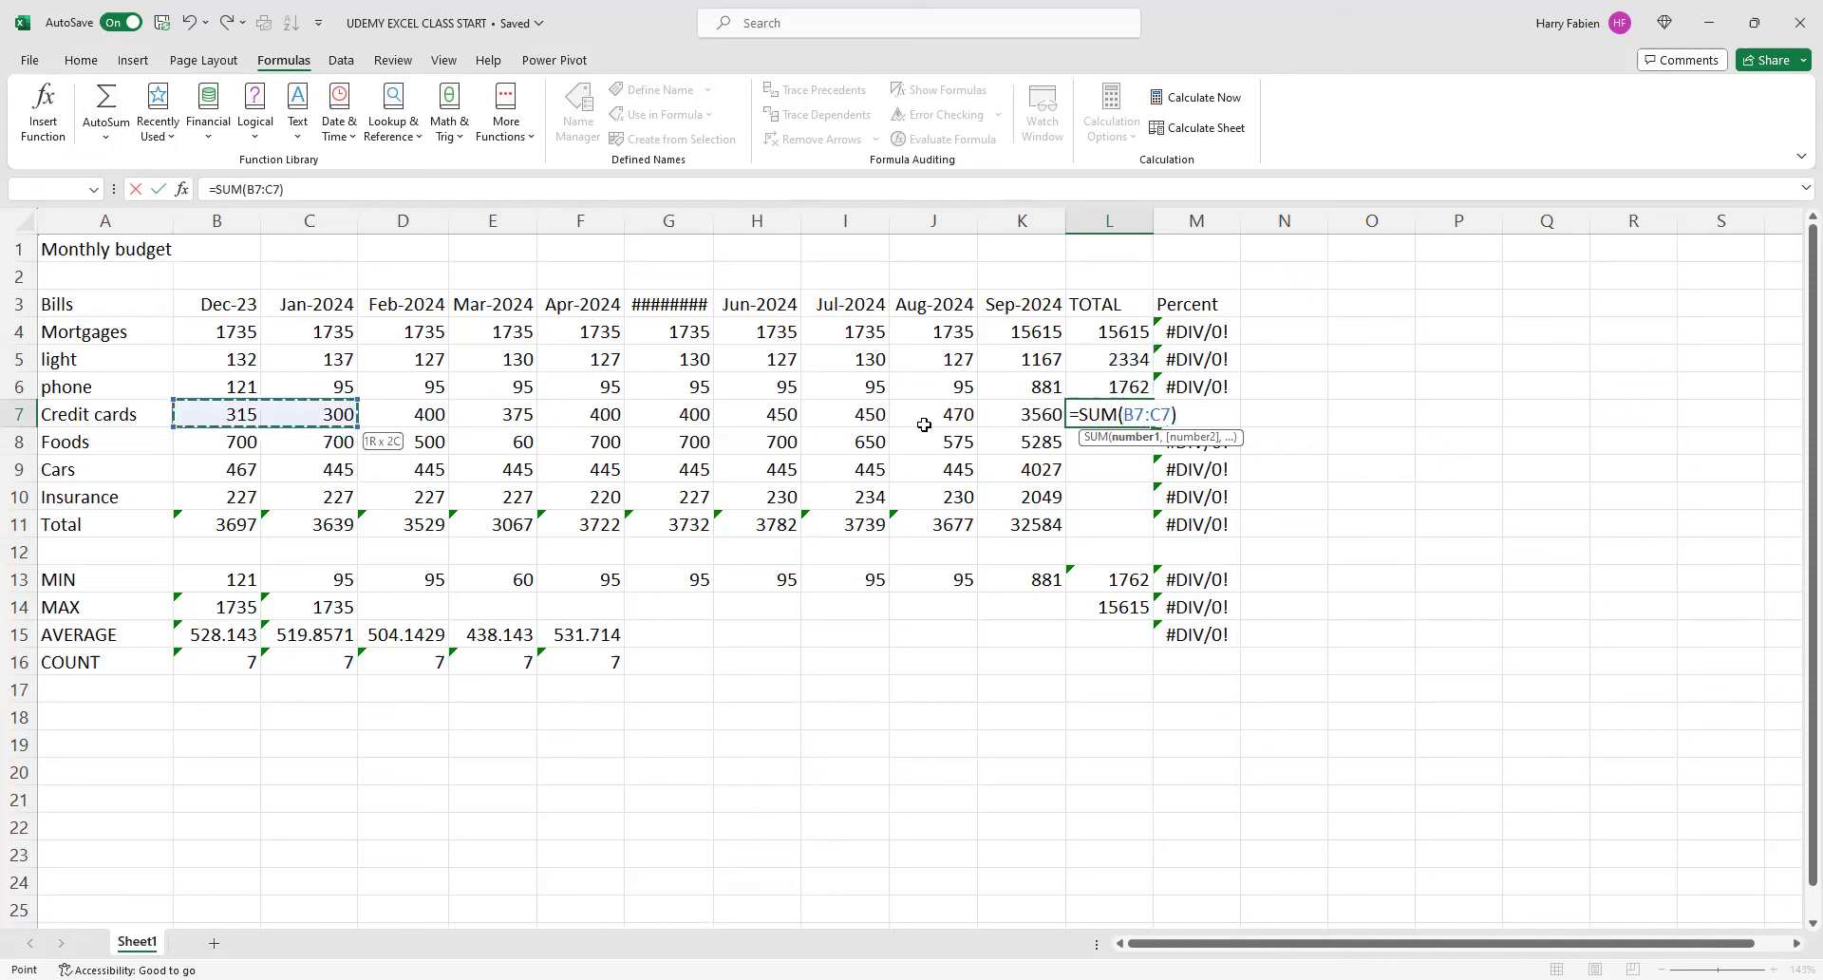
left_click_drag(924, 424, 1020, 419)
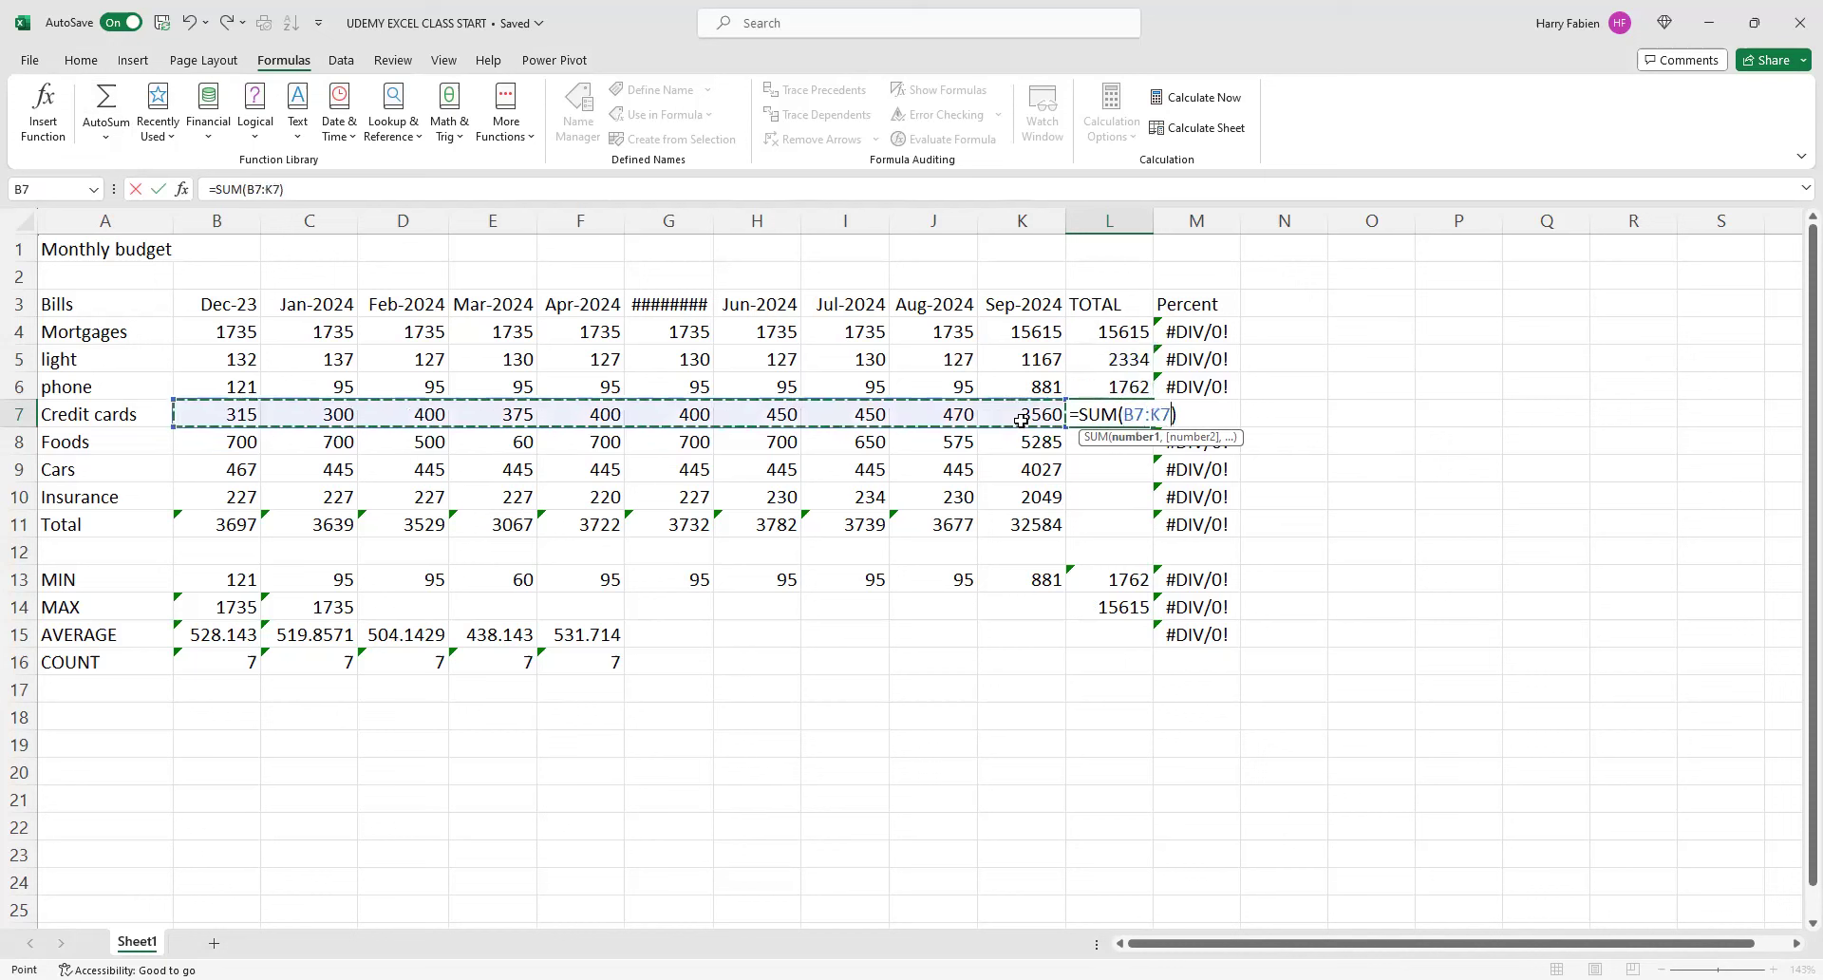
key("Return")
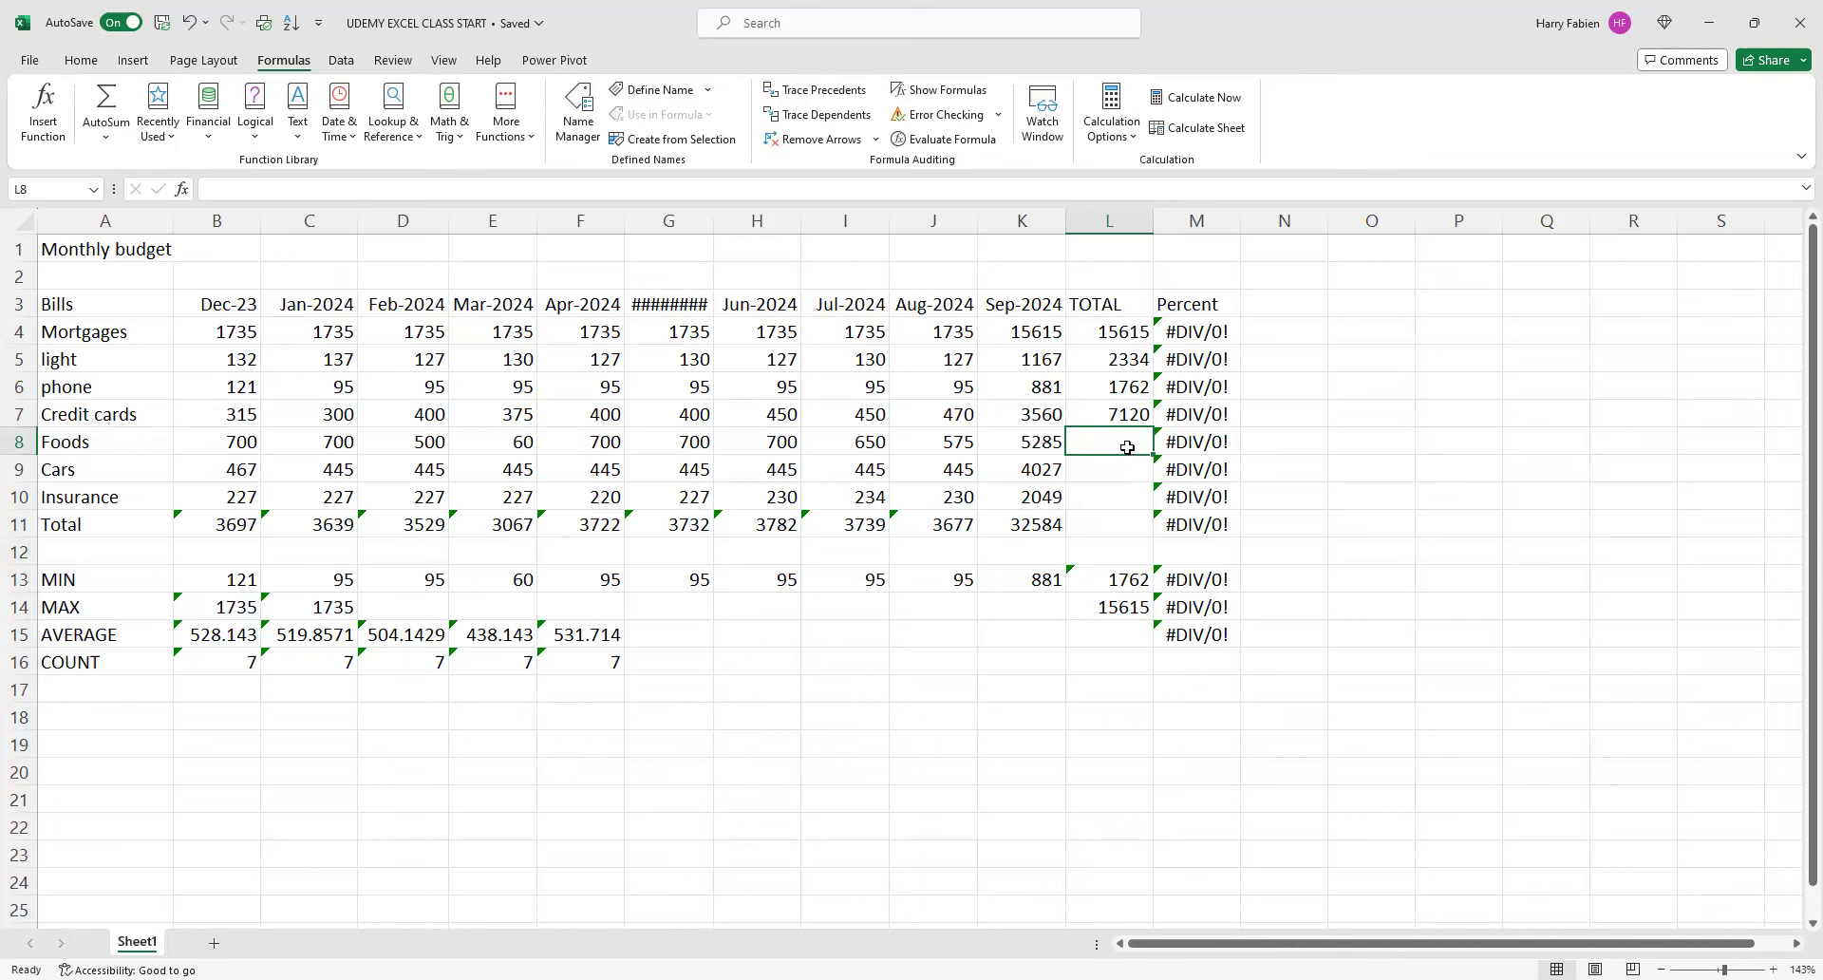
- Total the Foods row in L8 with AutoSum, changing the summed range to B8:K8
left_click(105, 123)
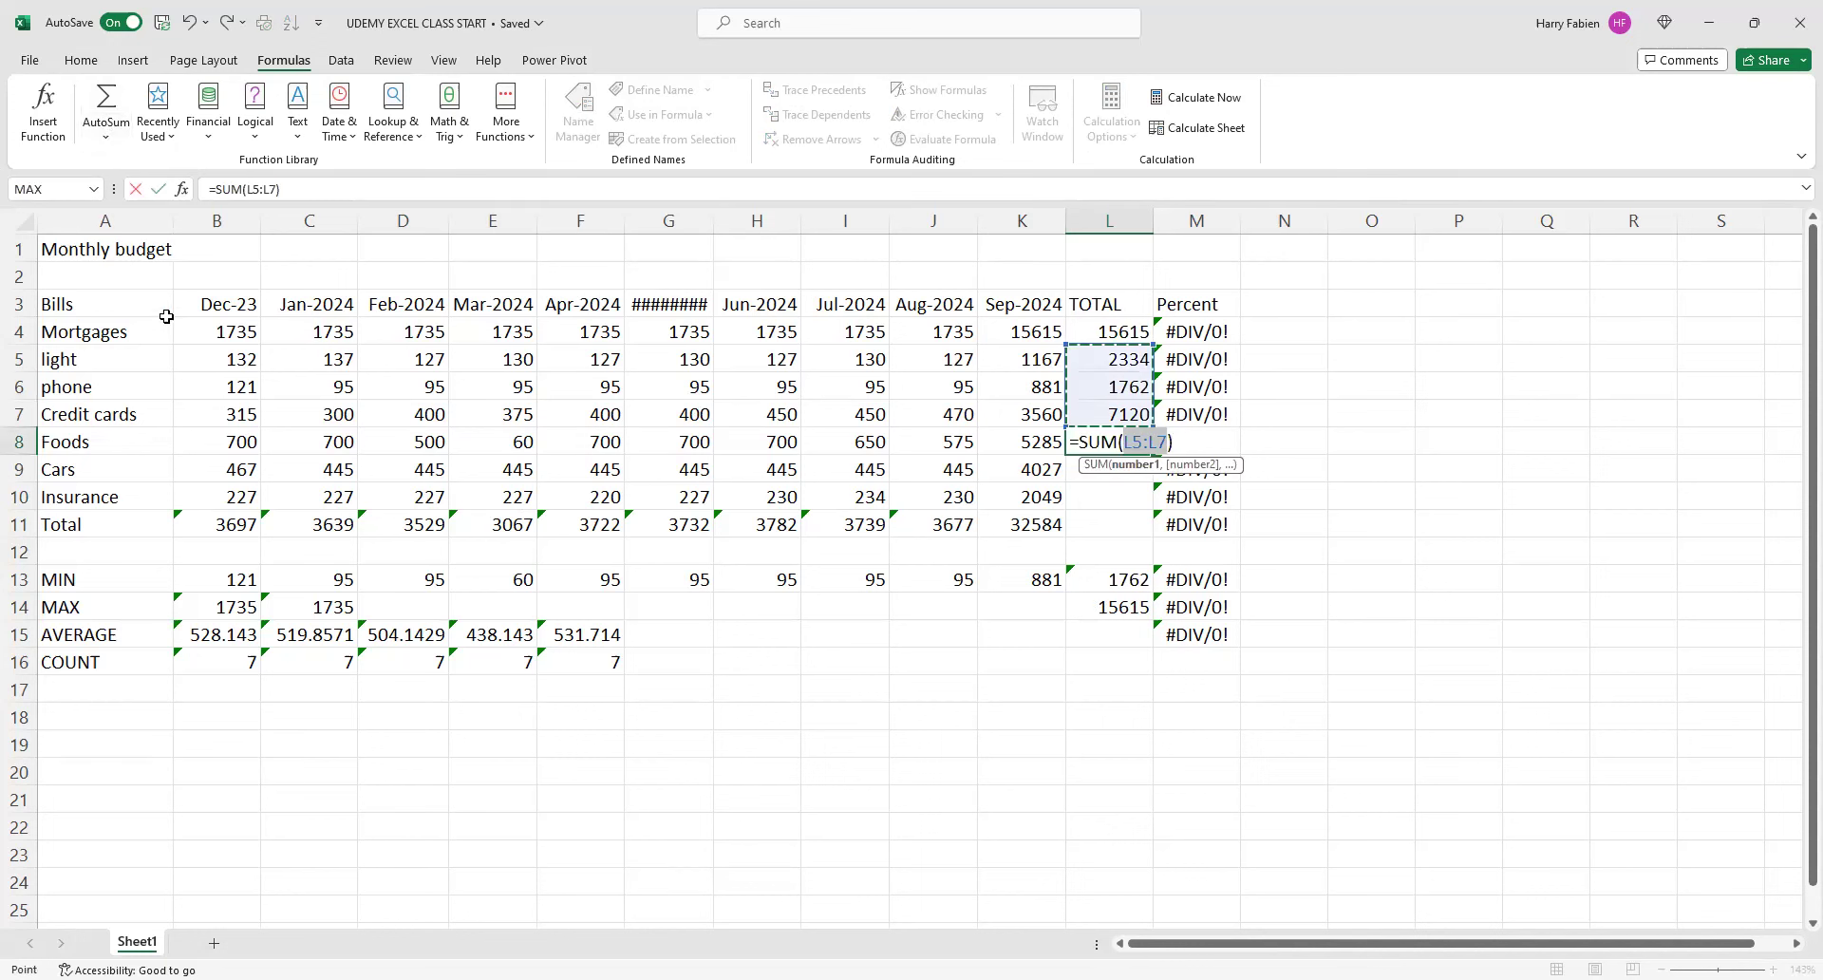
left_click_drag(232, 450, 346, 444)
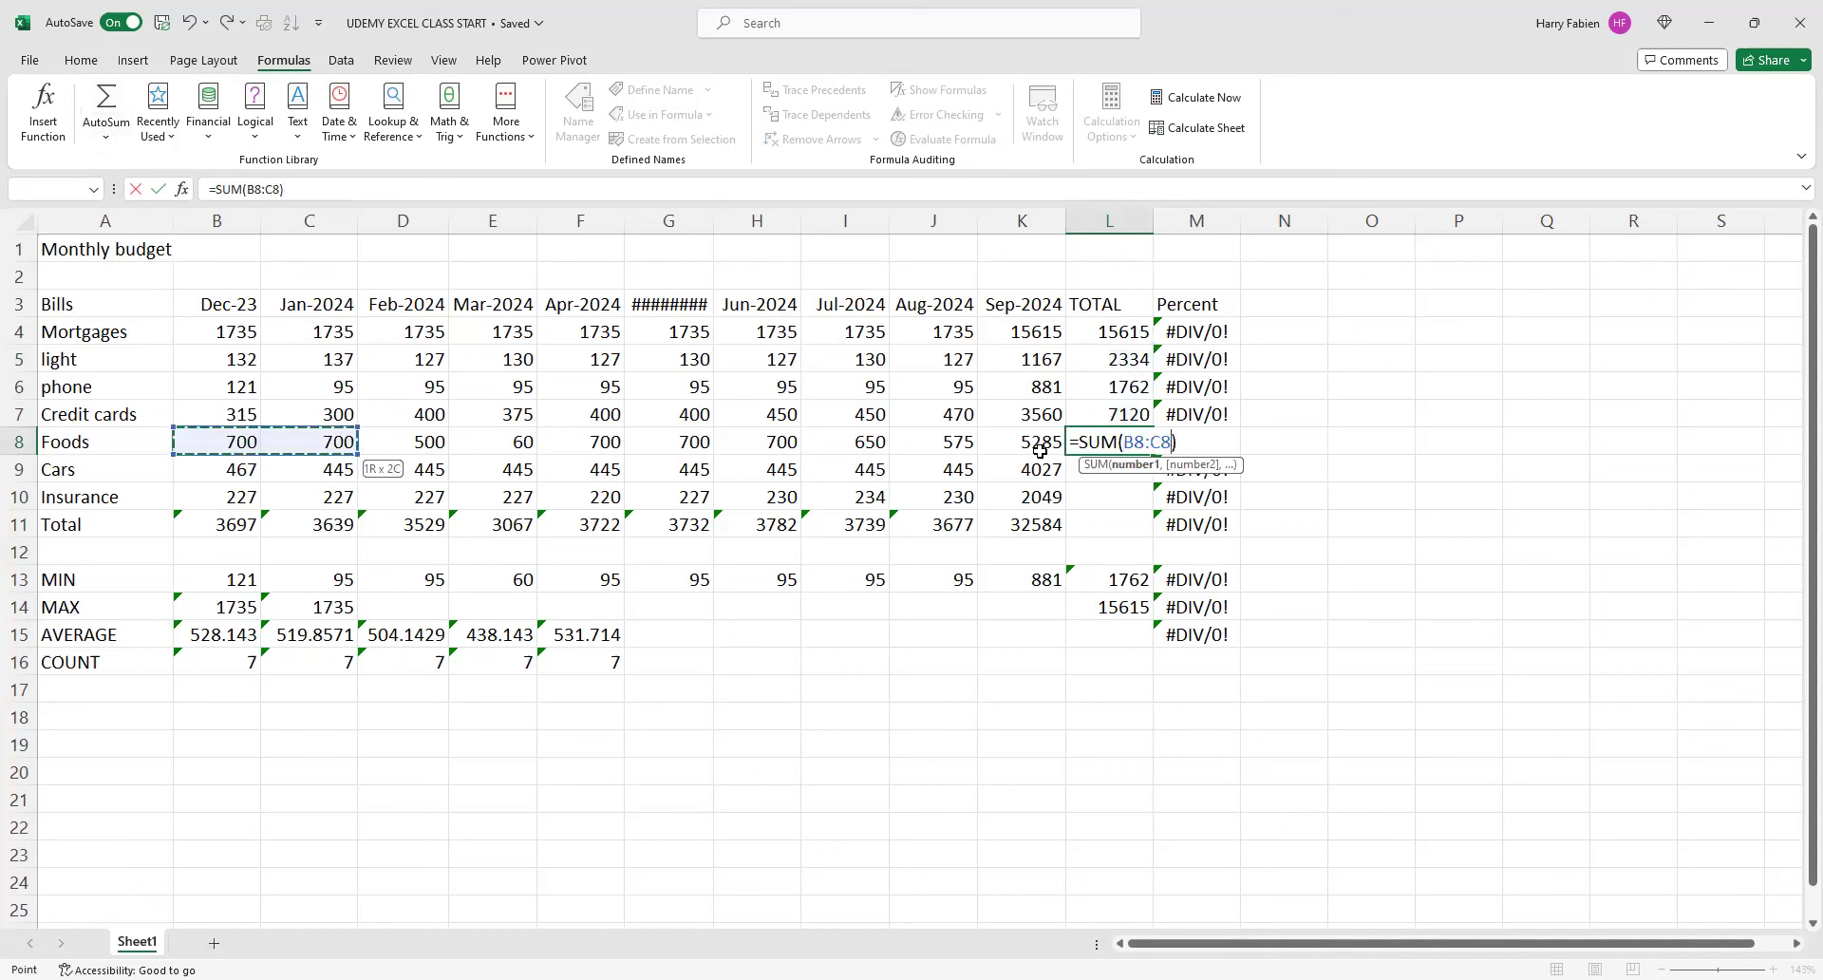
left_click_drag(1040, 450, 1056, 442)
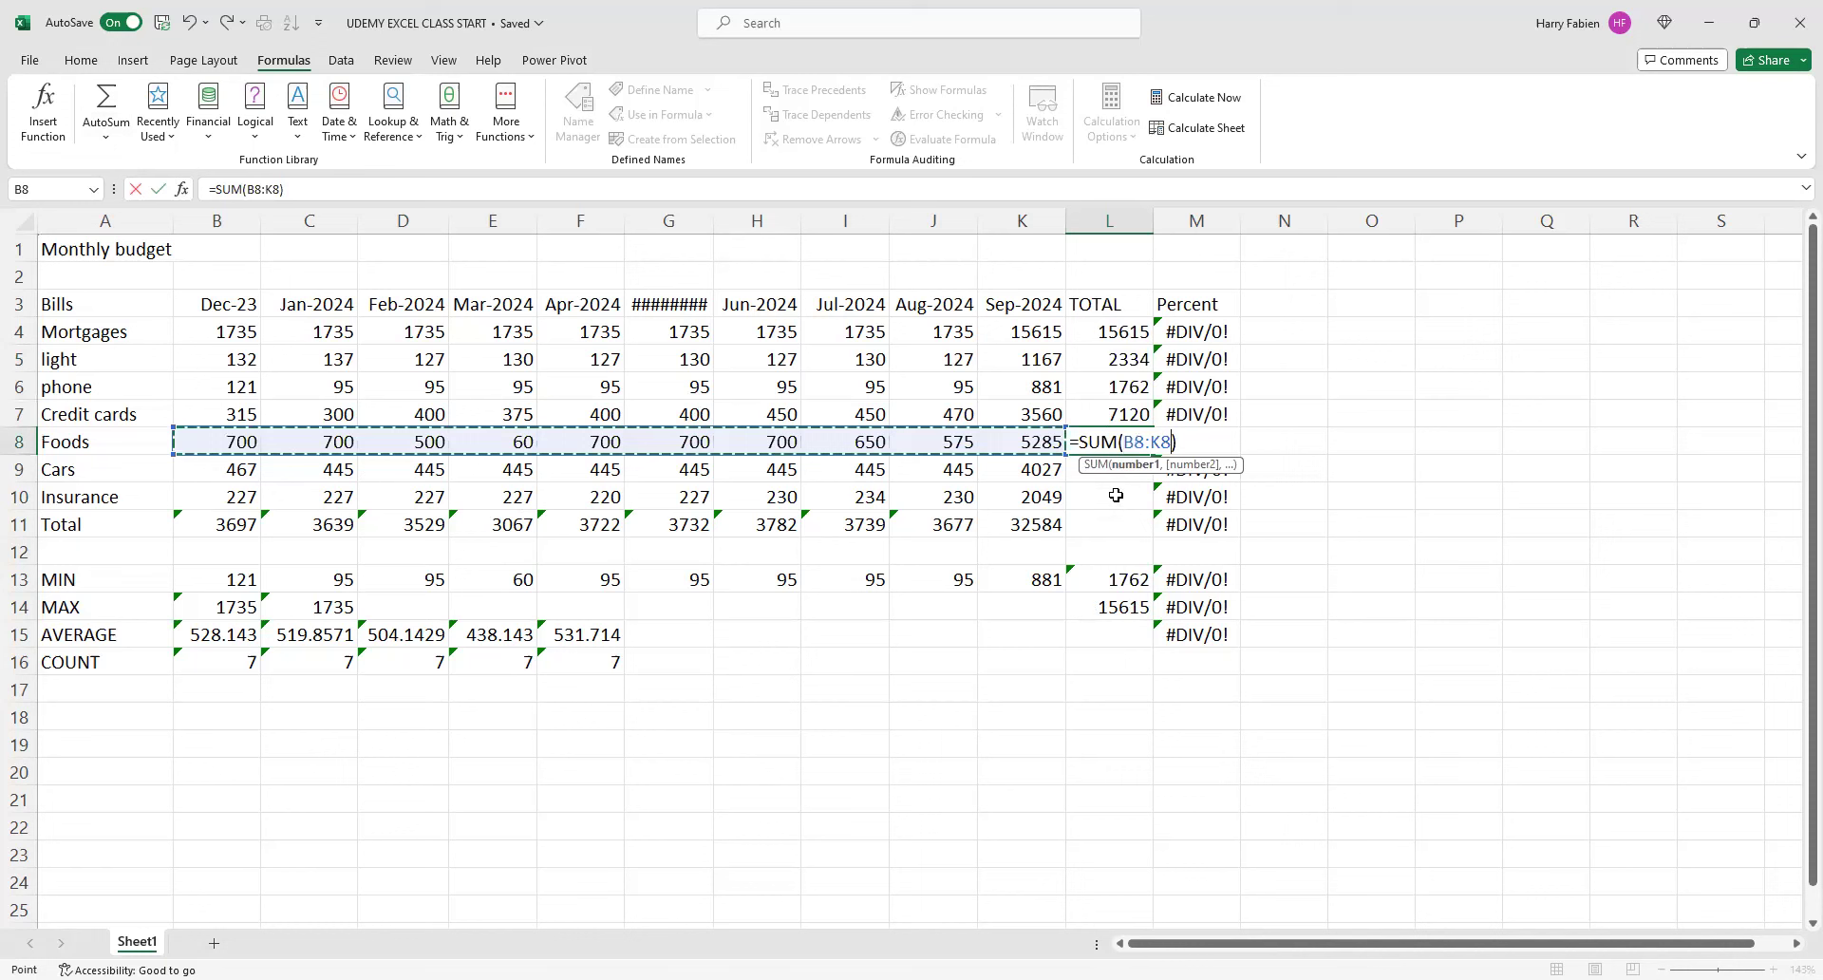
key("Return")
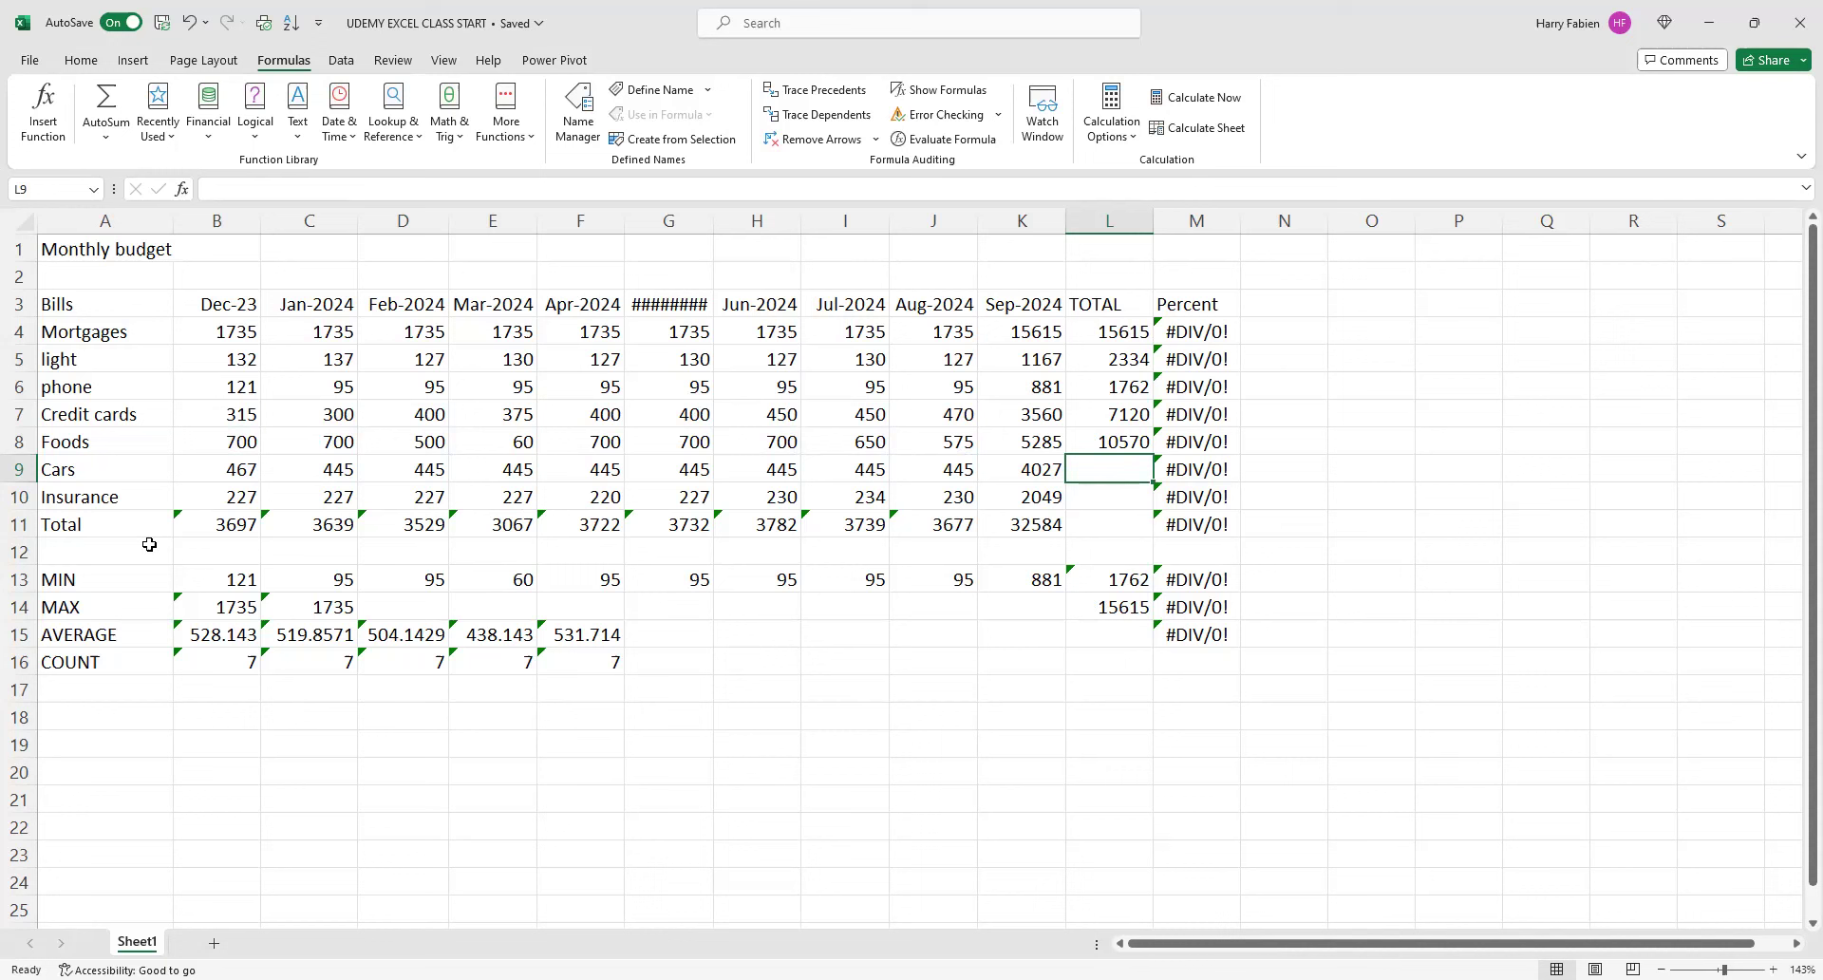
left_click(54, 470)
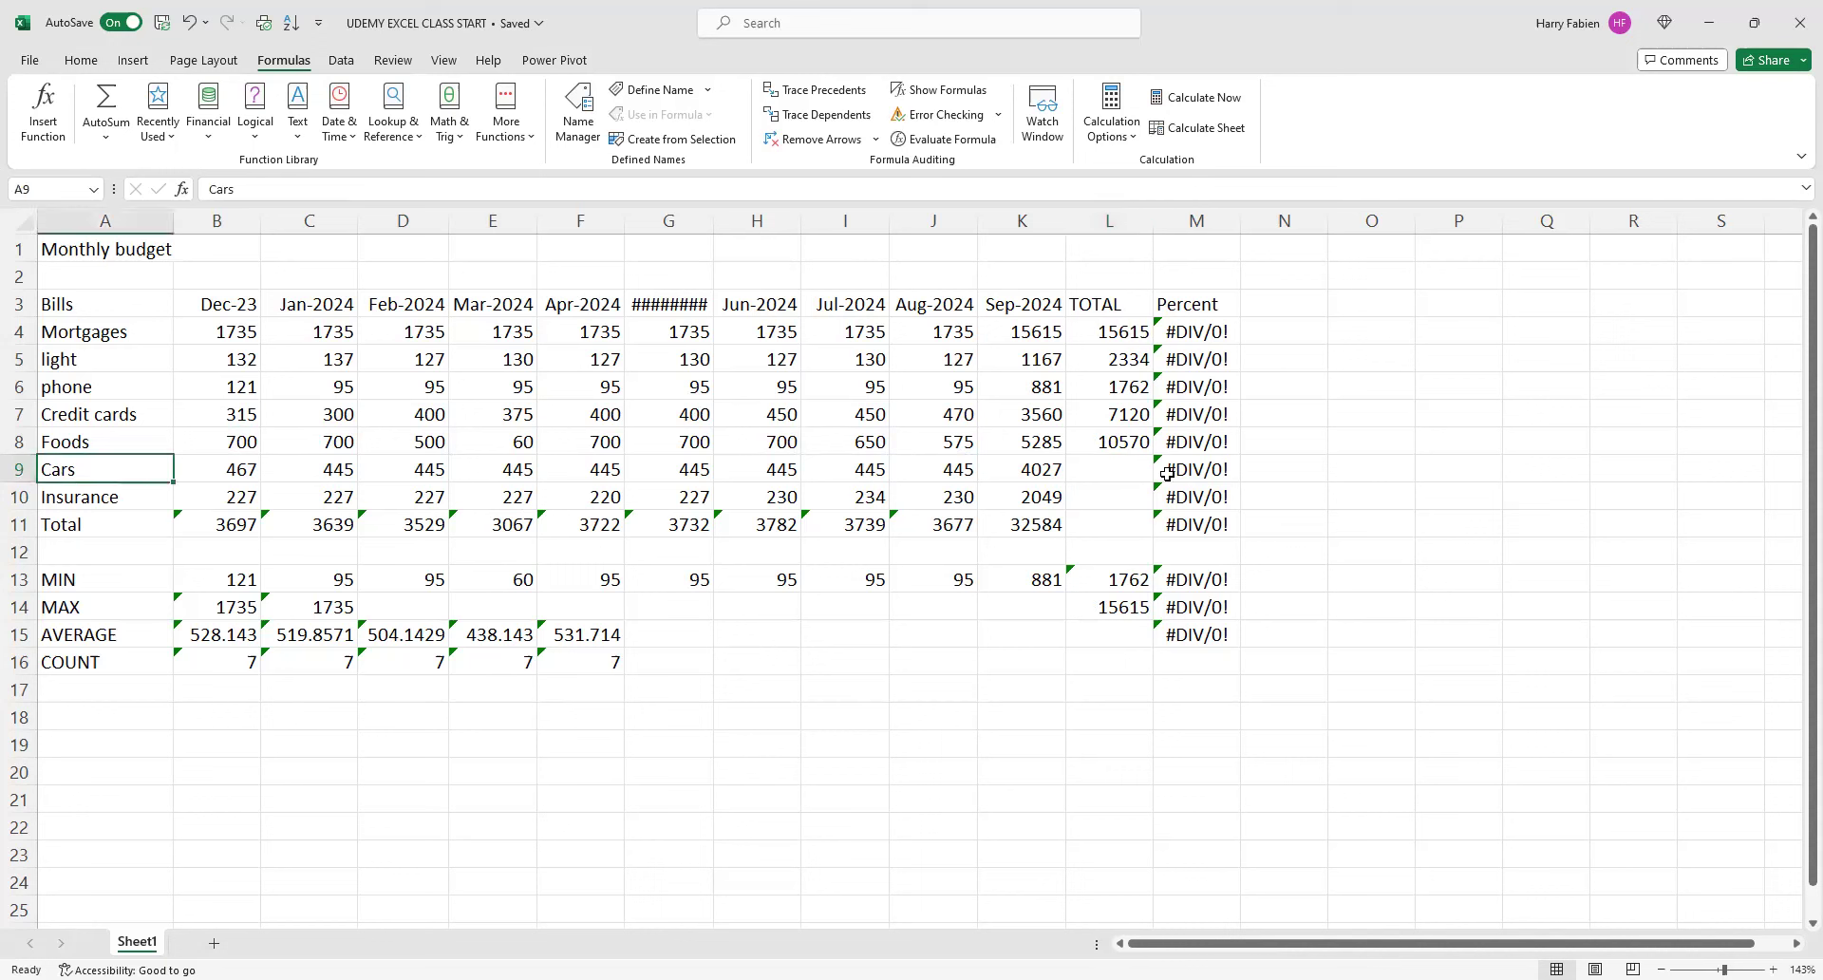
left_click(1112, 469)
left_click_drag(225, 457, 1056, 475)
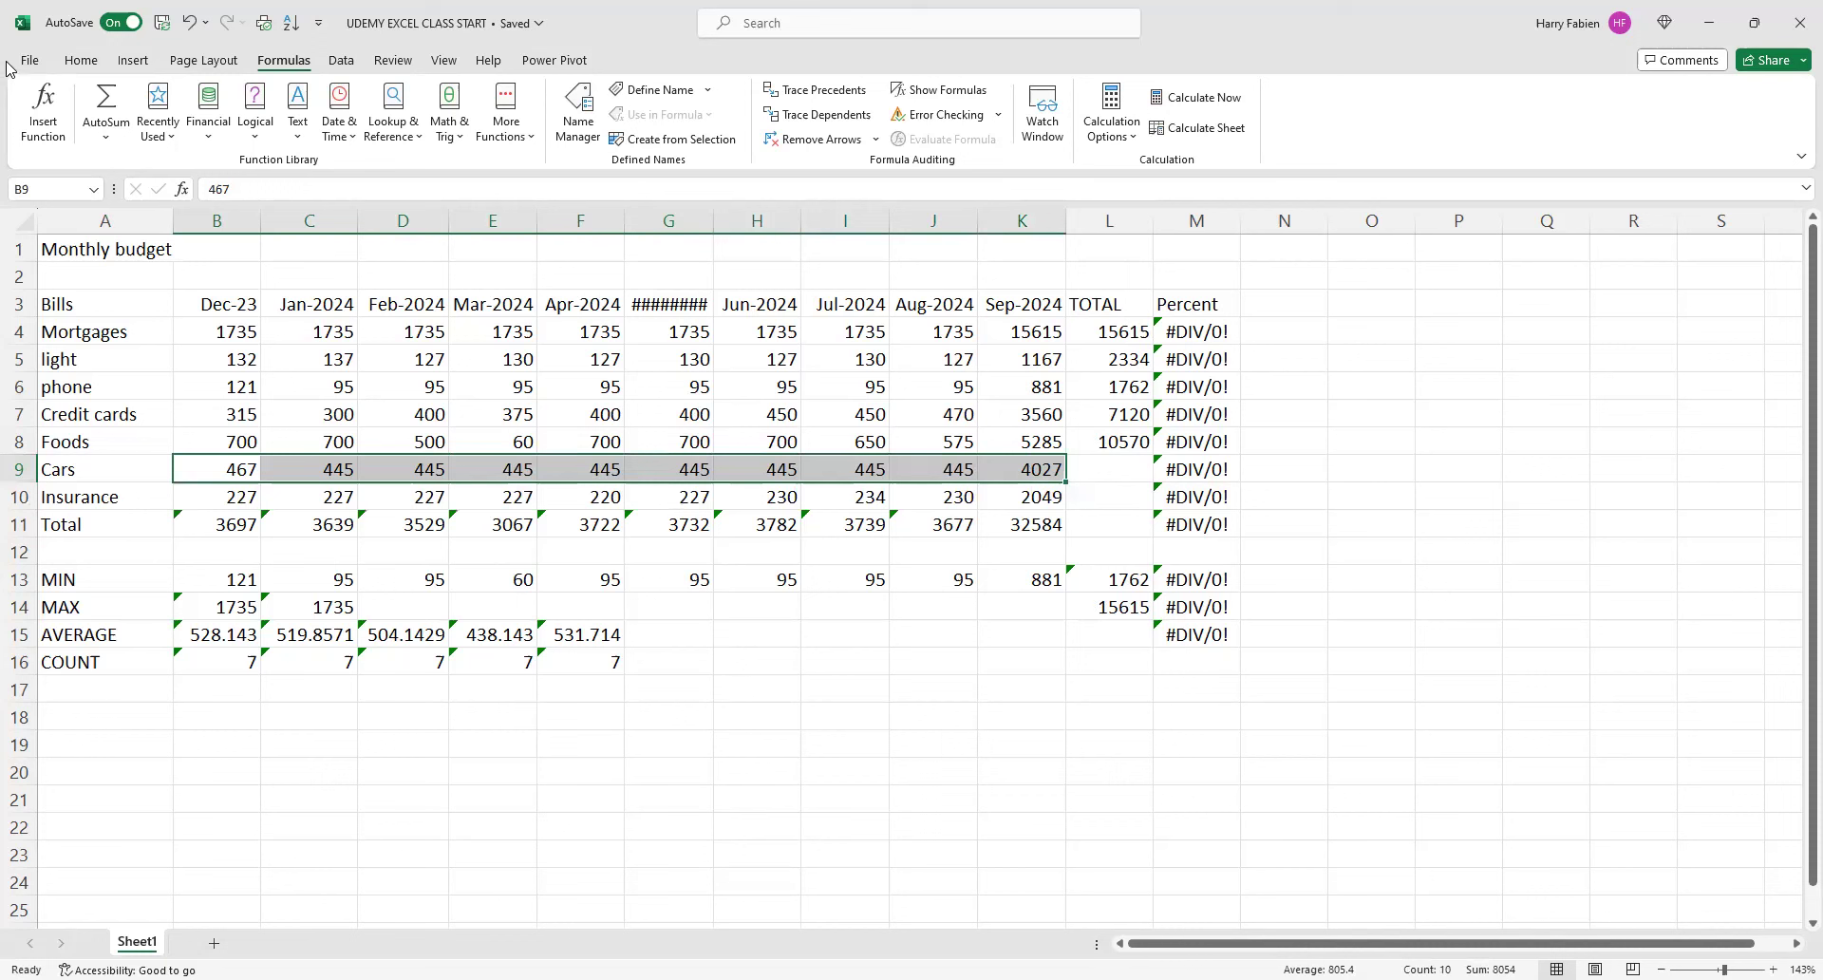
left_click(114, 124)
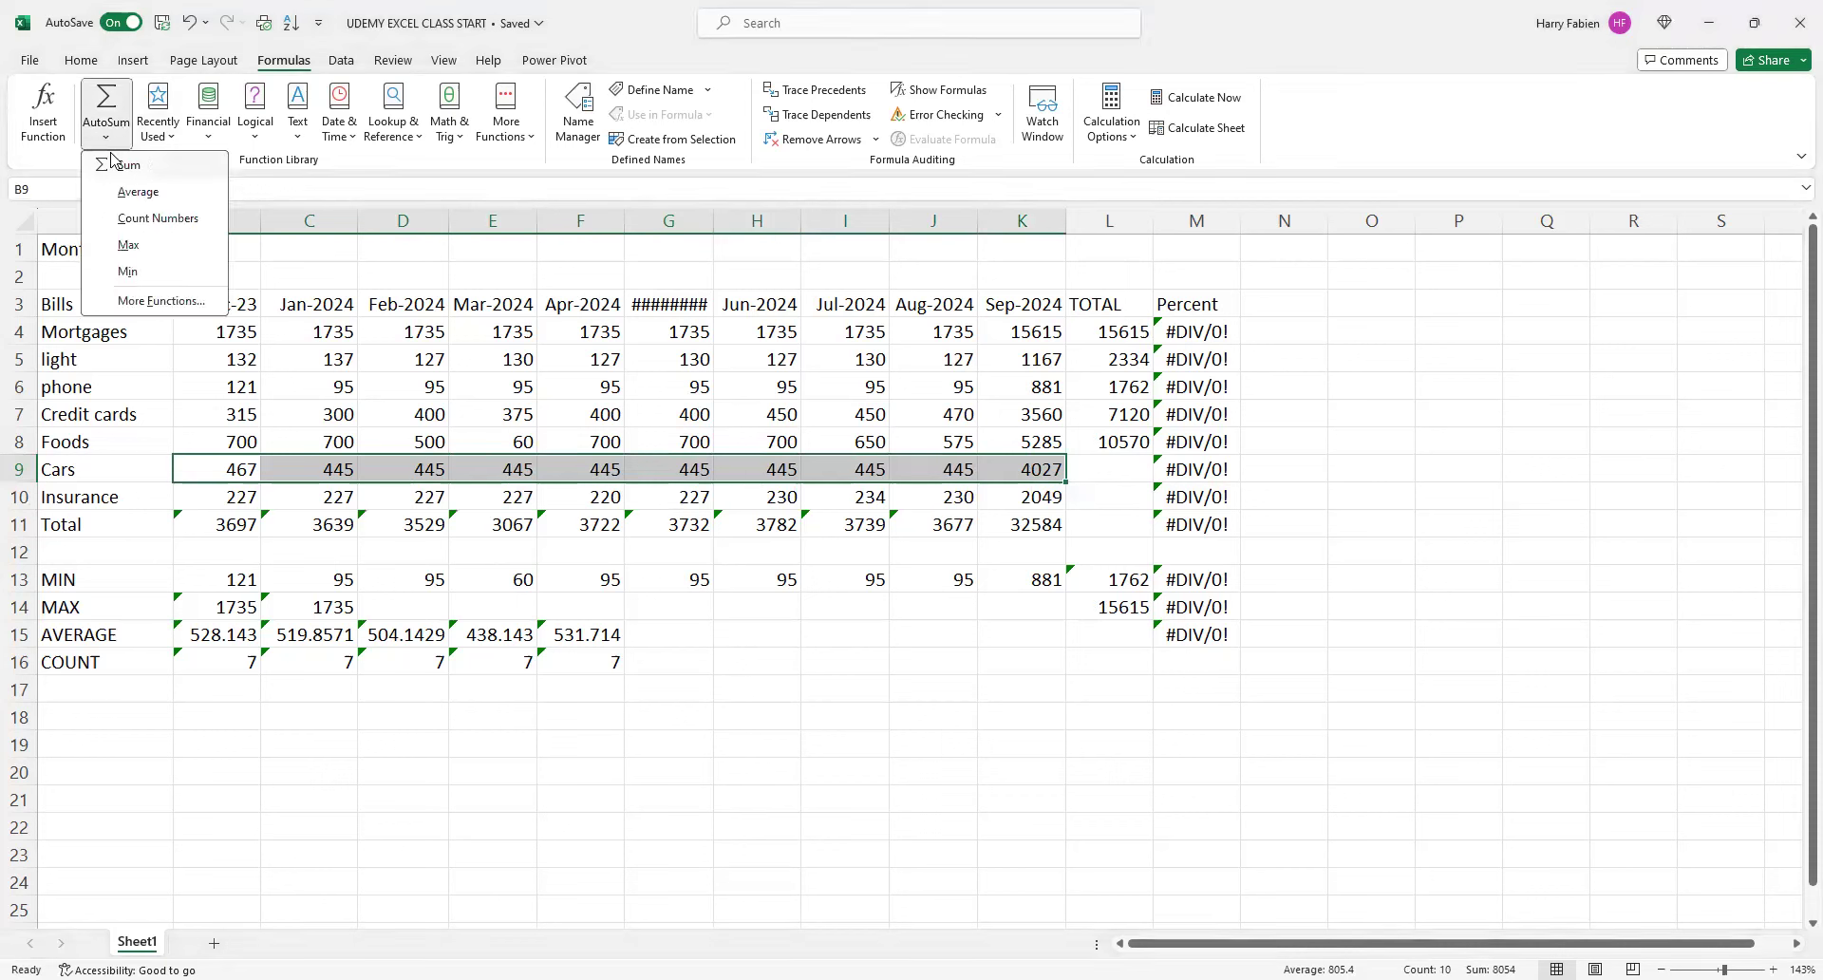
left_click(1124, 482)
double_click(1123, 481)
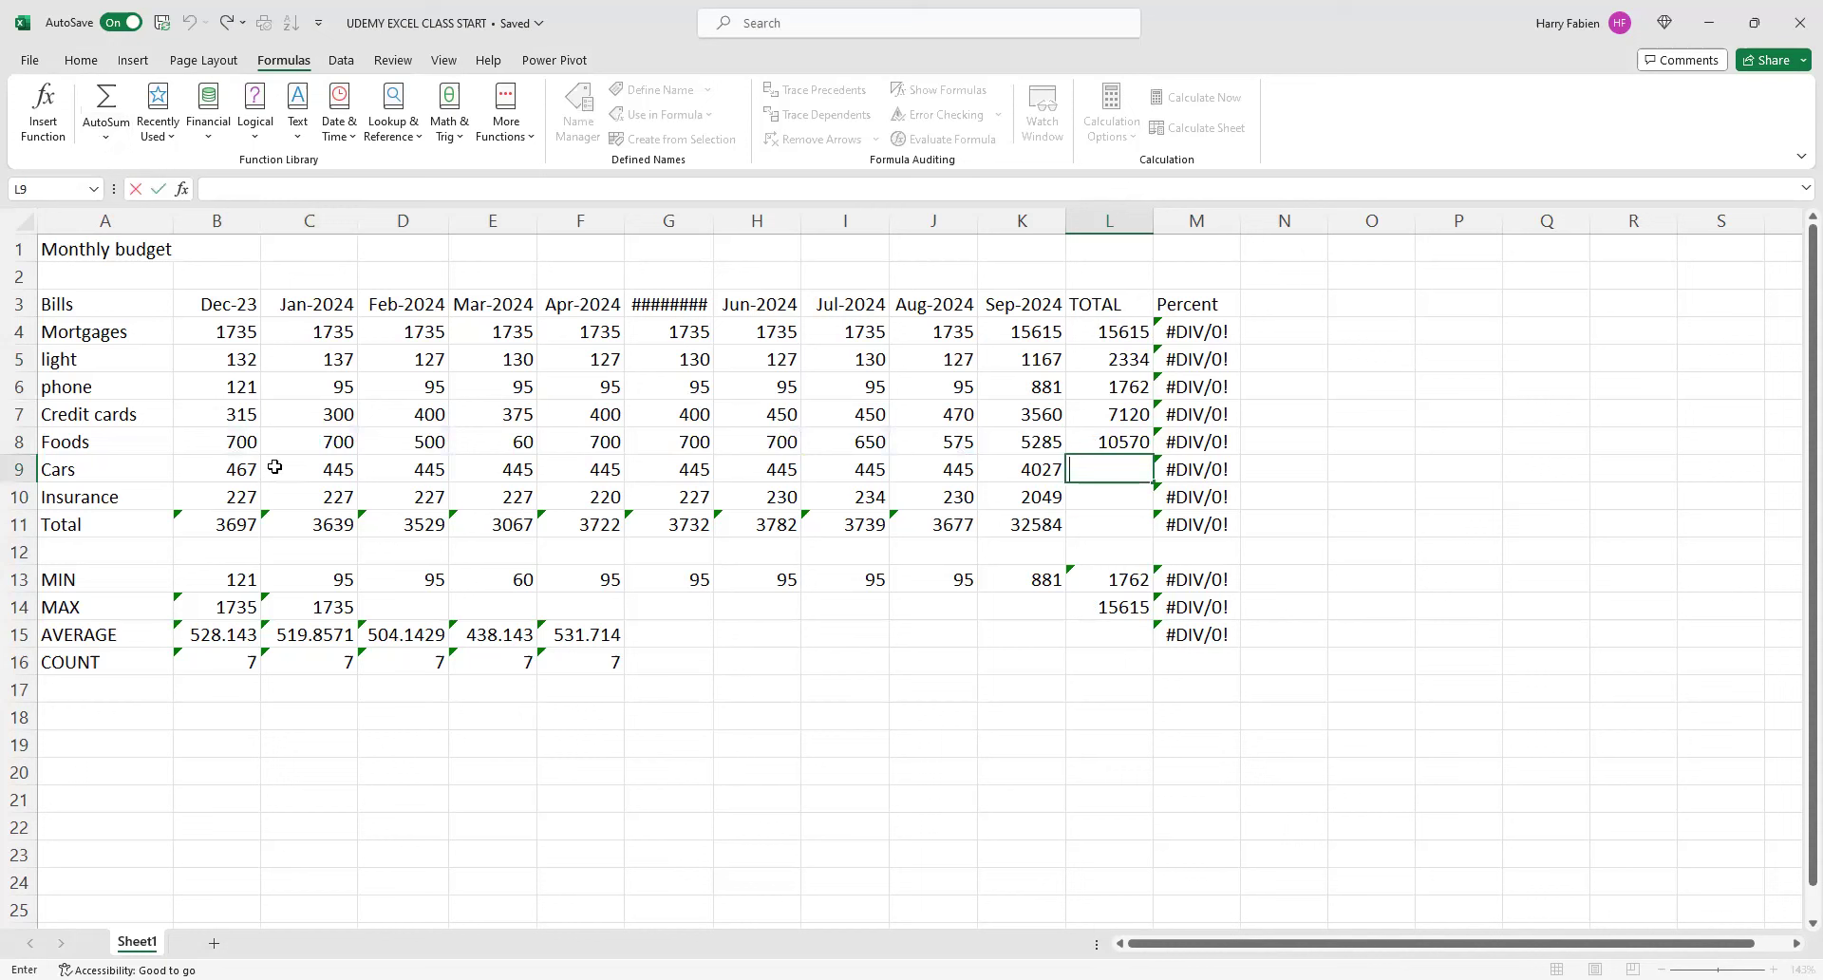
left_click_drag(233, 465, 1025, 476)
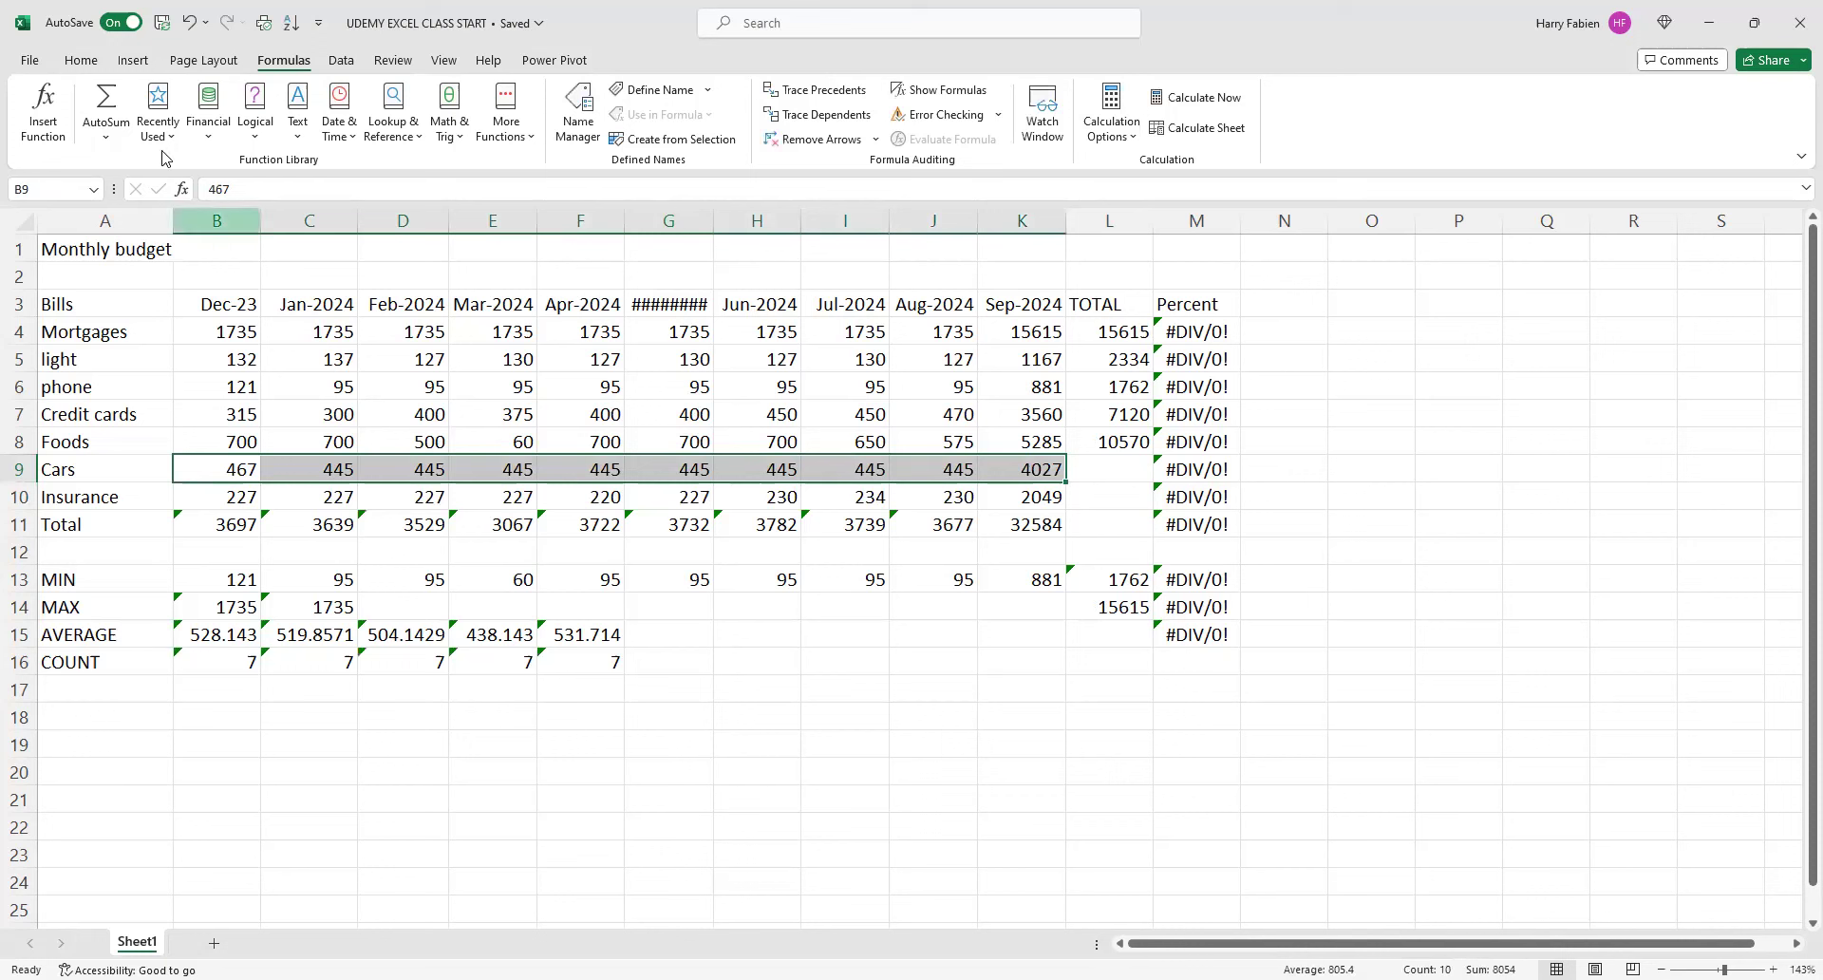
- Total the Cars row in L9 with AutoSum, setting the summed range to B9:K9
left_click(1106, 474)
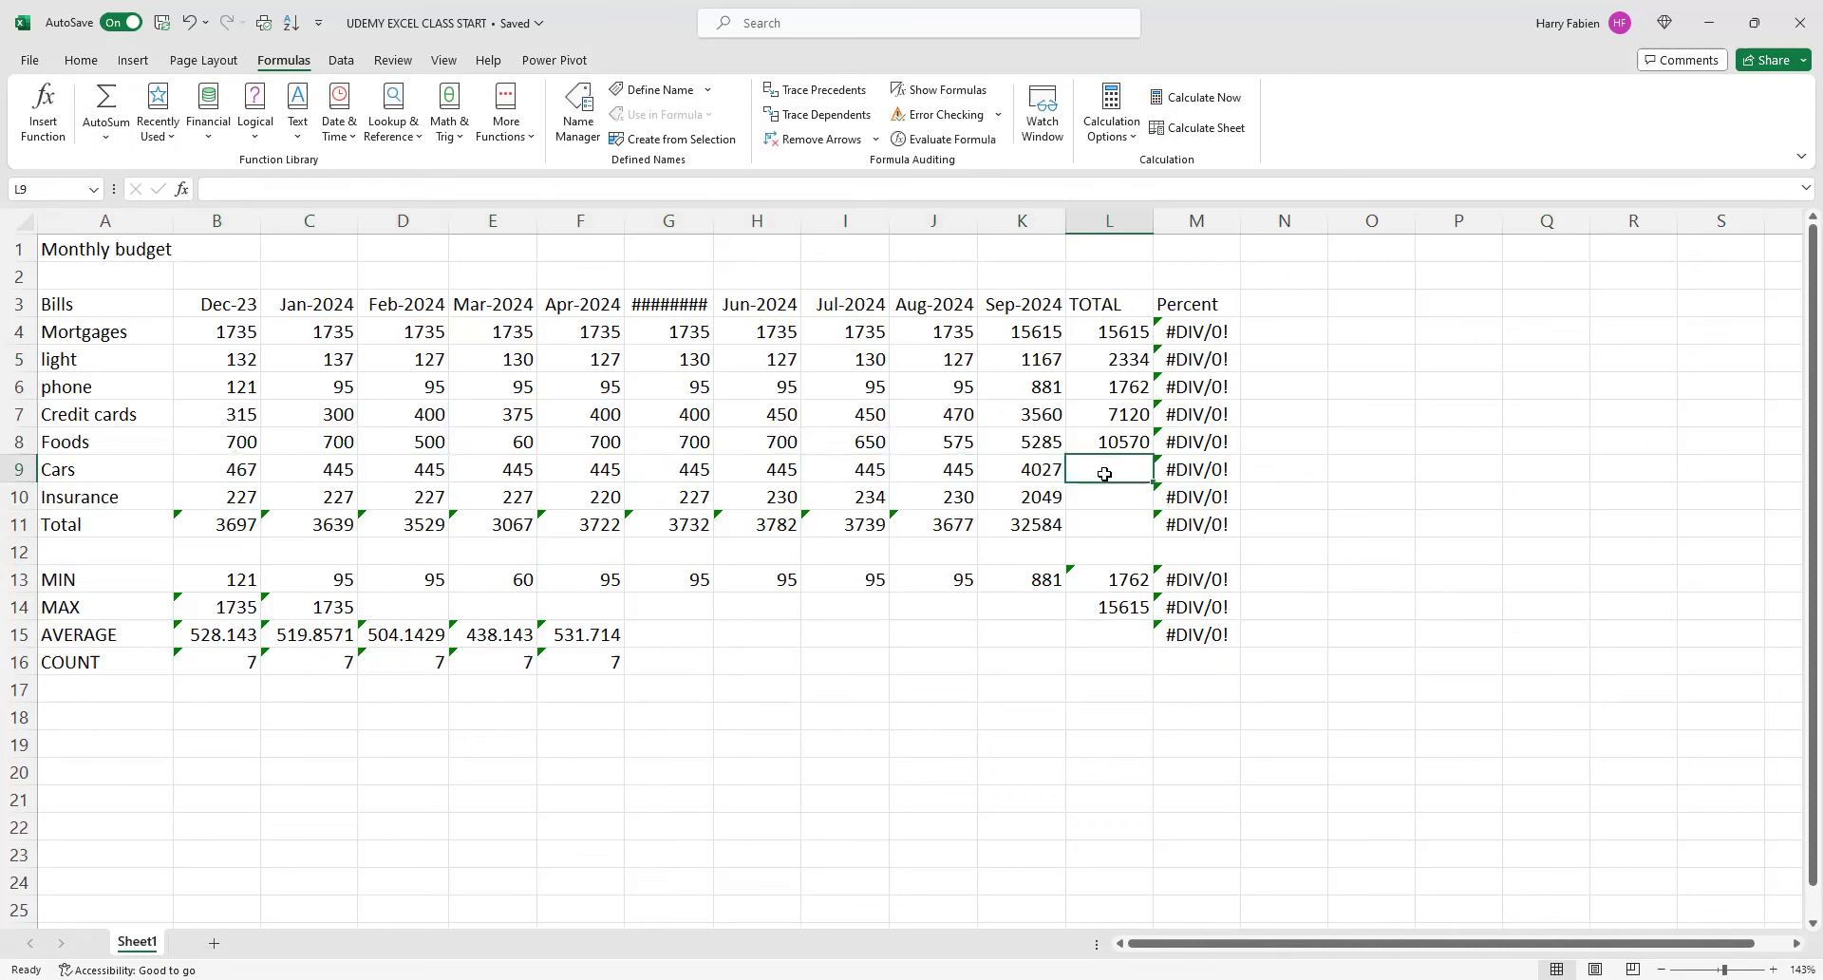
left_click(106, 104)
left_click_drag(238, 469, 308, 474)
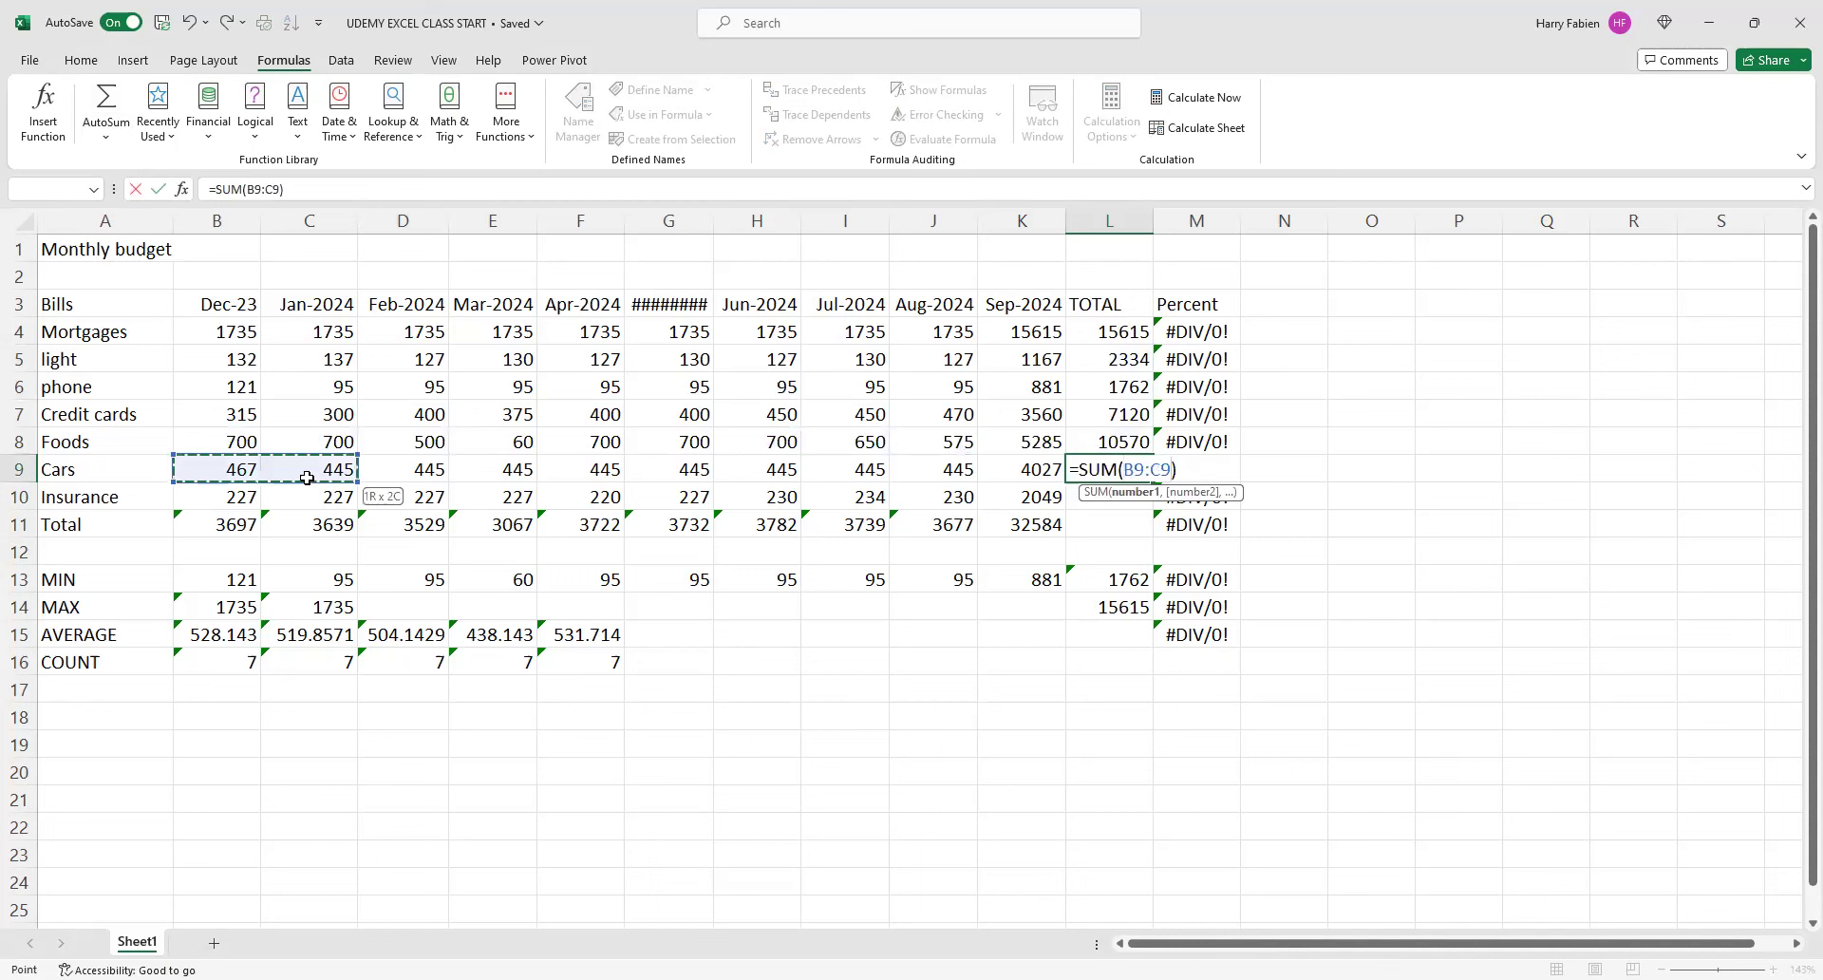
left_click_drag(775, 467, 995, 461)
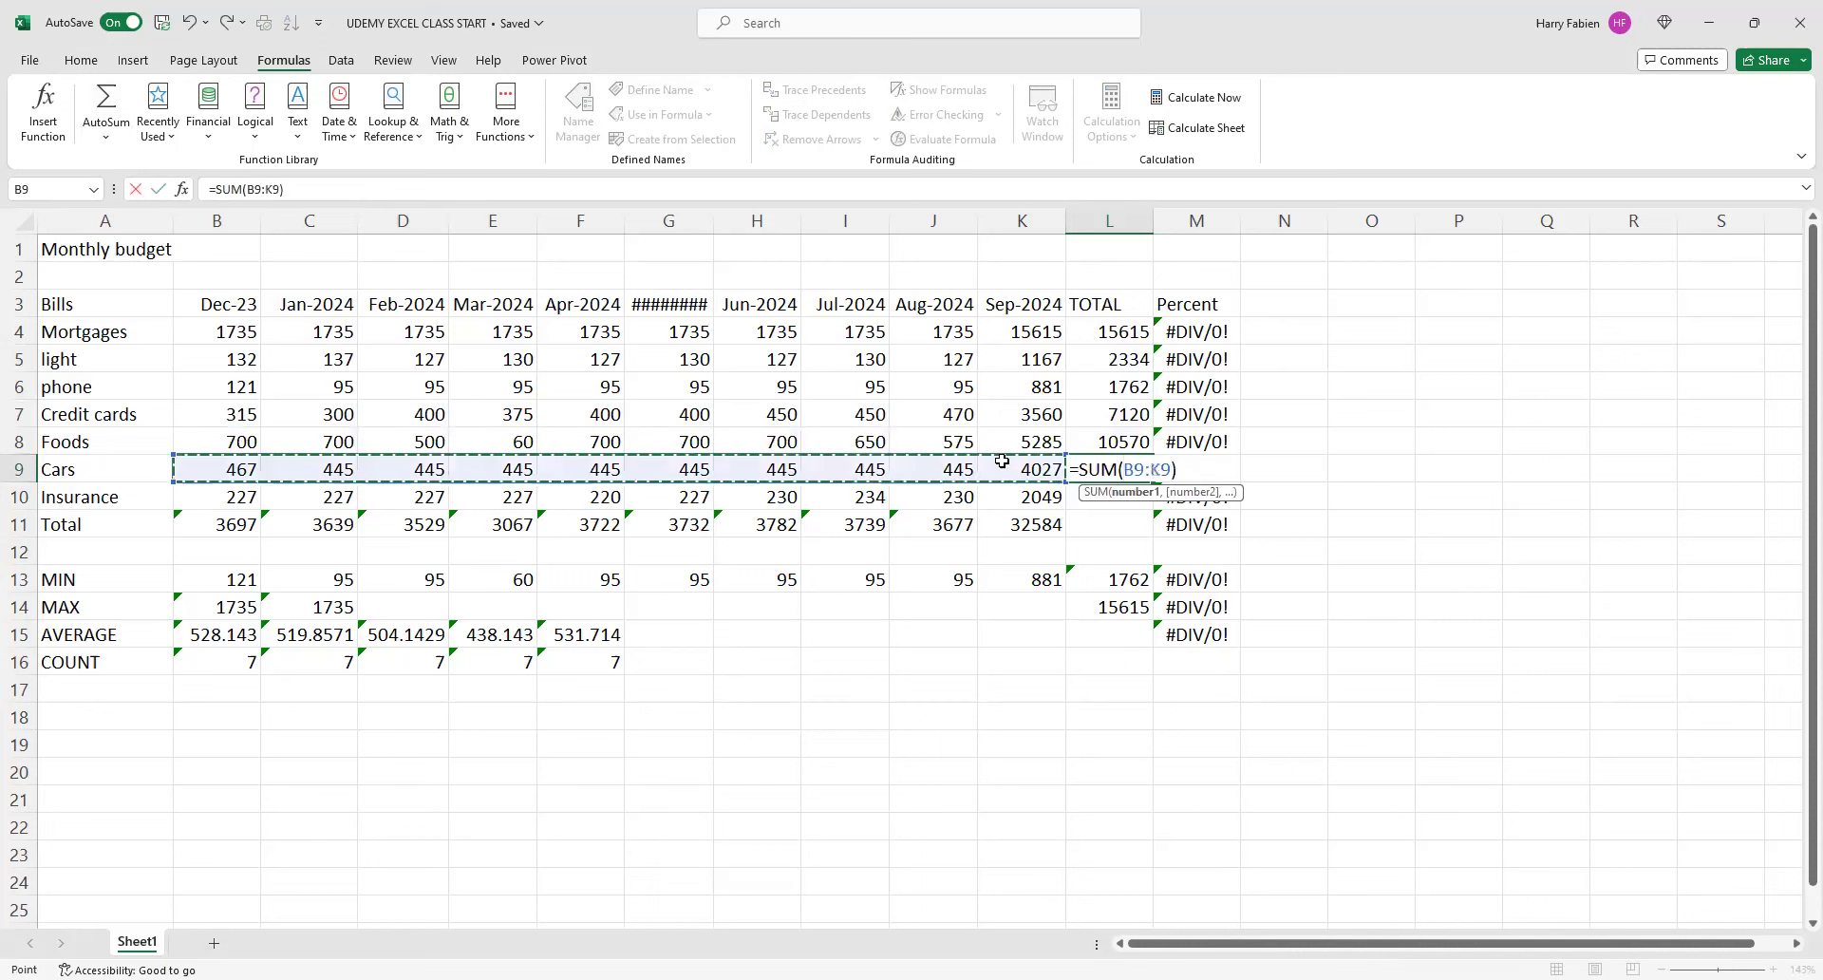
key("Return")
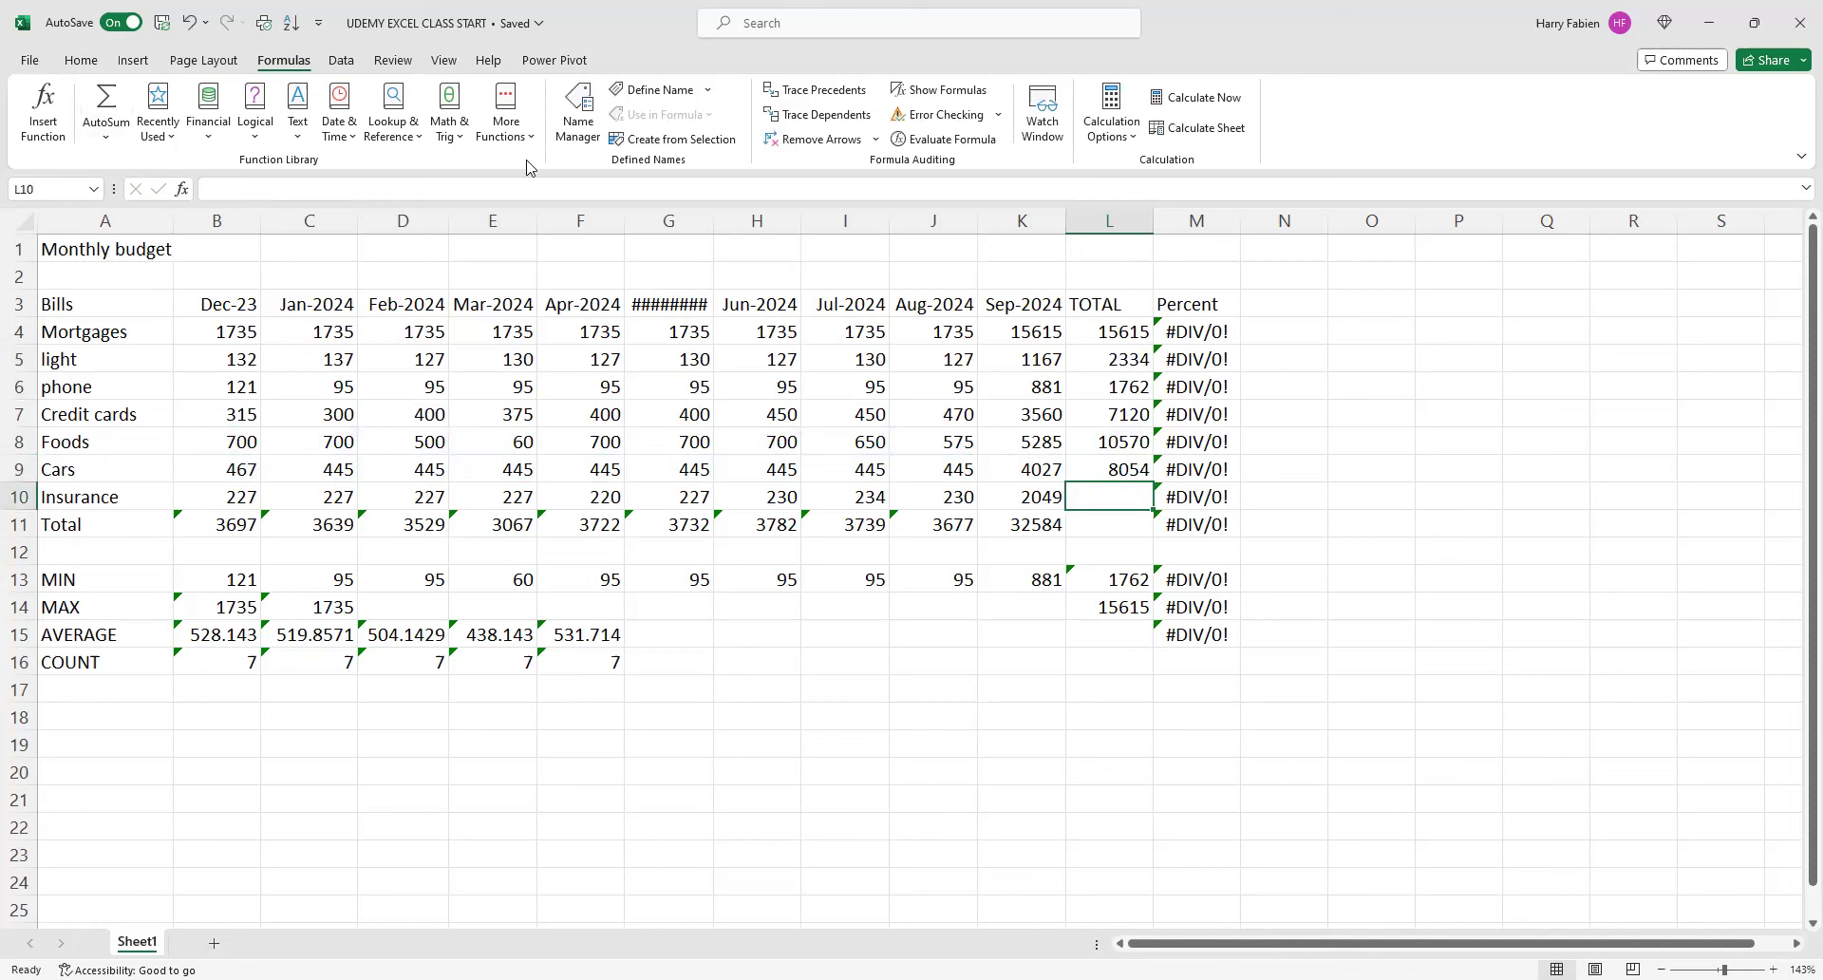
- Total the Insurance row in L10 with AutoSum, setting the summed range to B10:K10
left_click(115, 124)
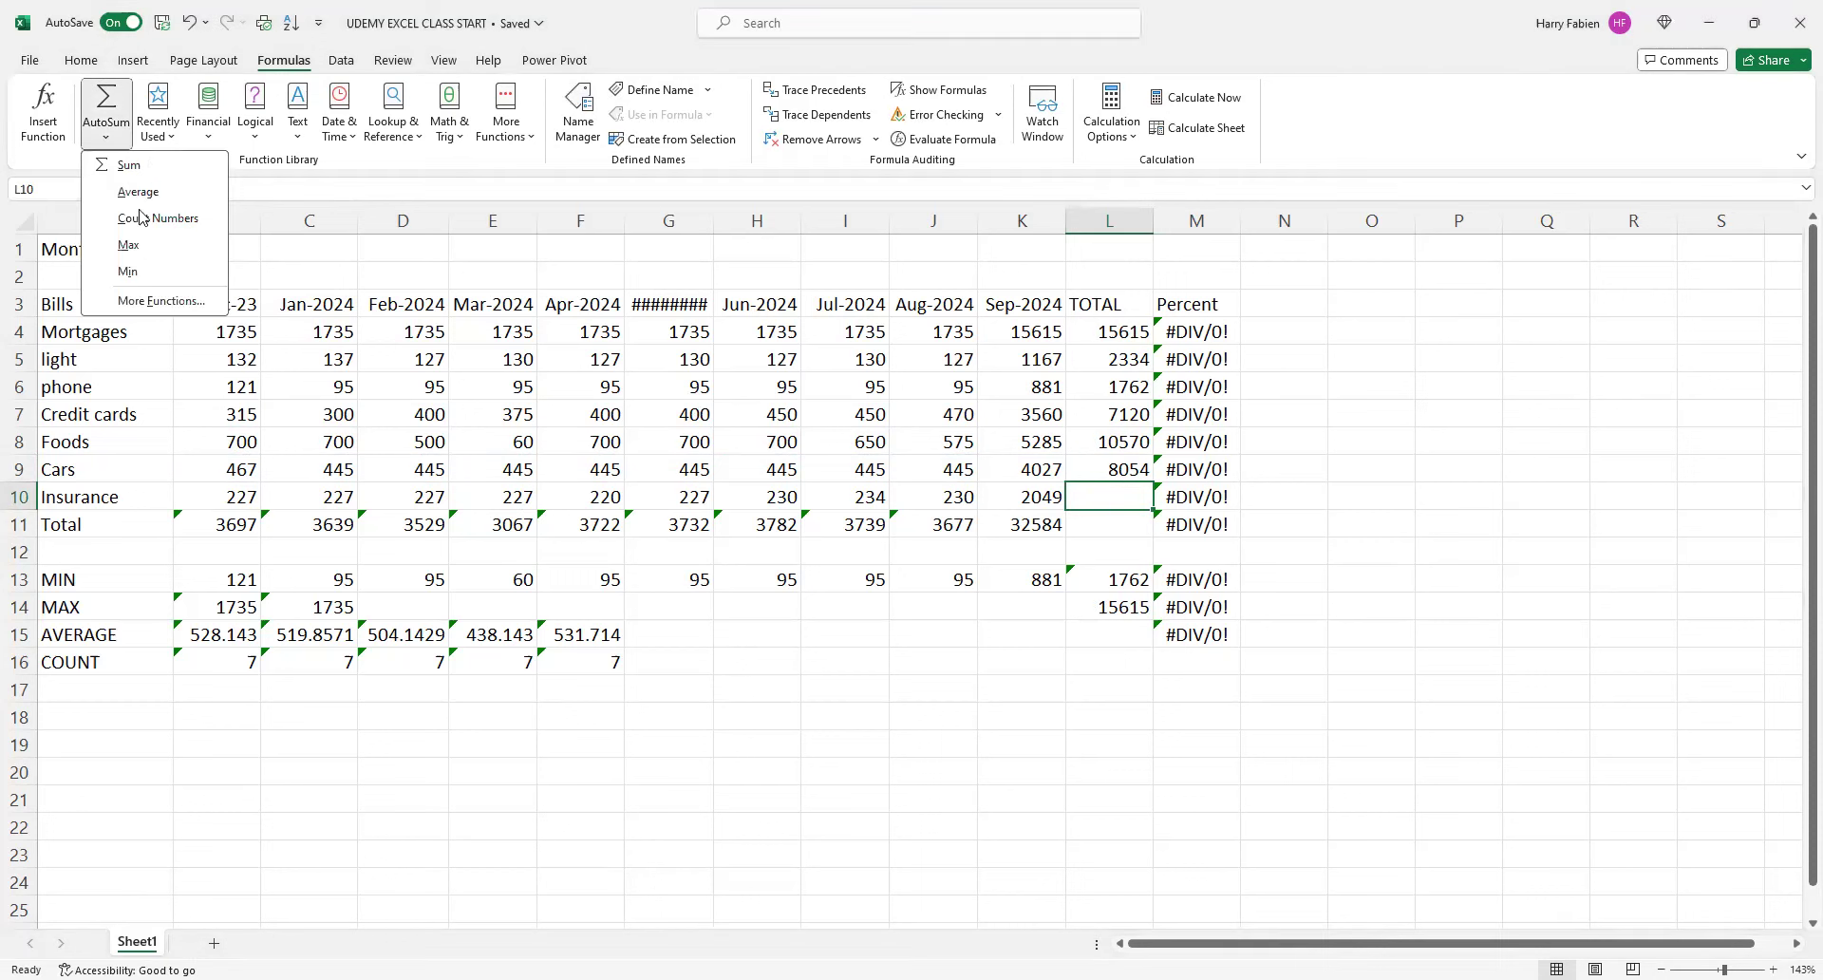
left_click(133, 167)
left_click_drag(229, 496, 313, 496)
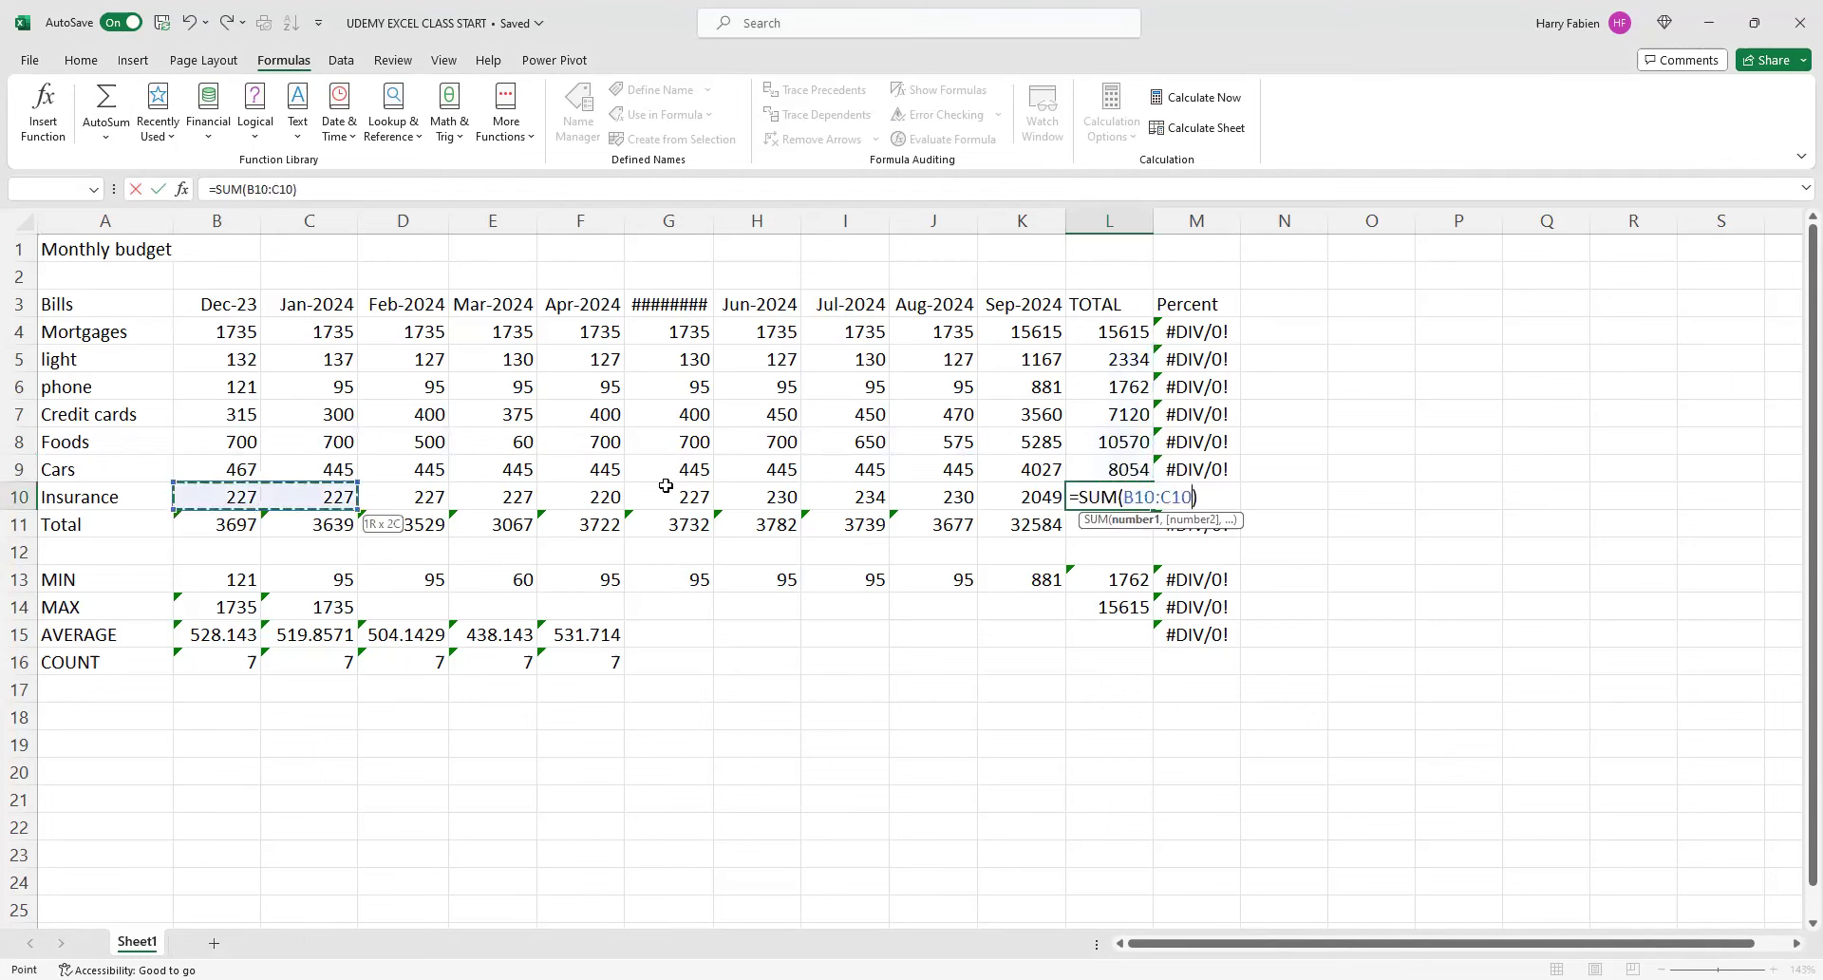
left_click_drag(965, 486, 1009, 475)
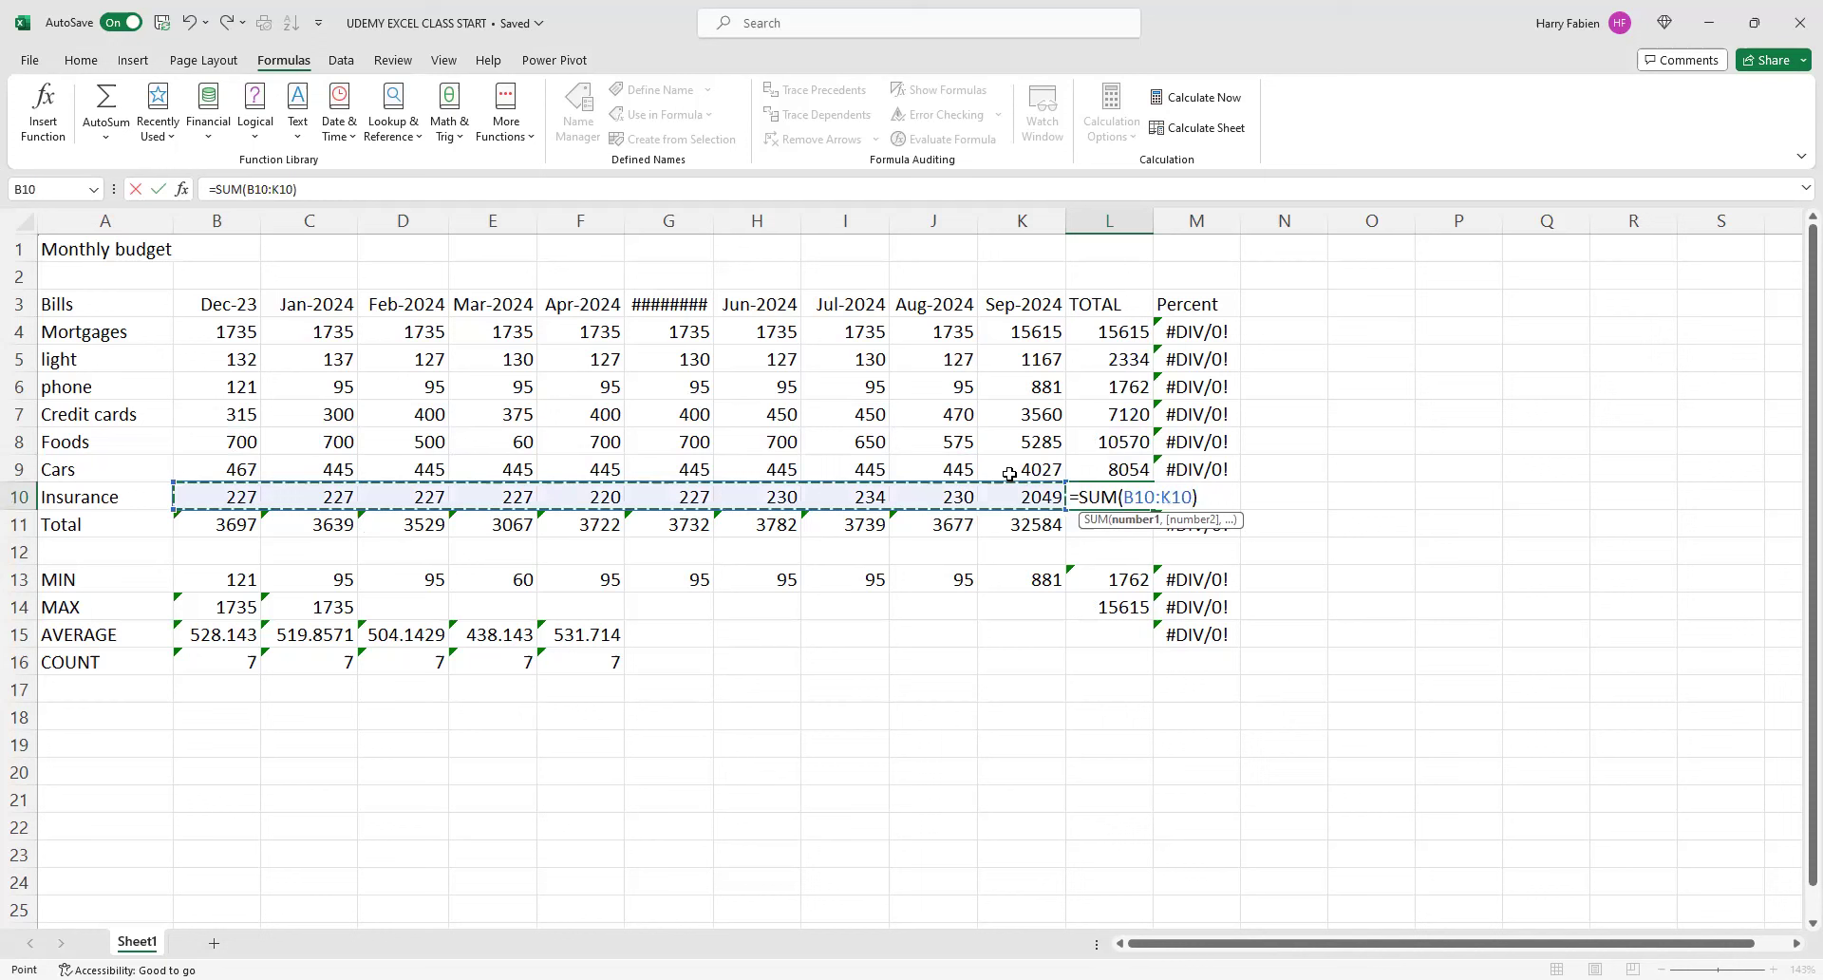
key("Return")
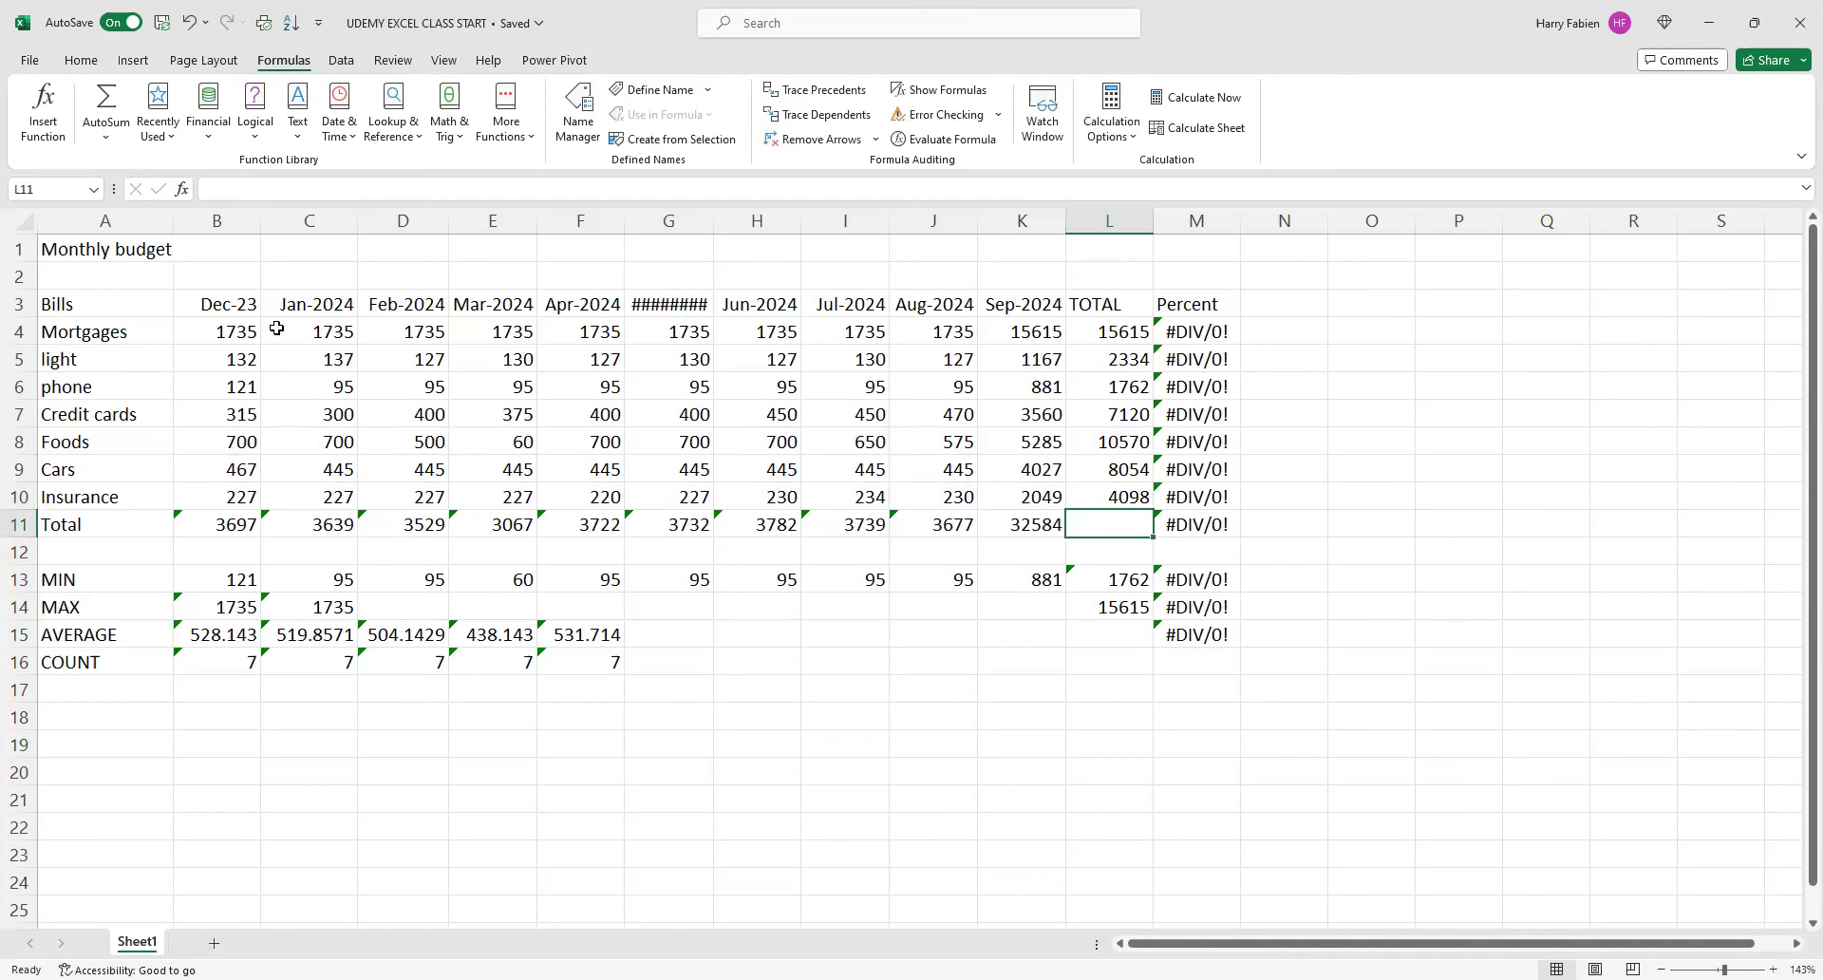
- Enter the grand total in L11 with AutoSum, setting the summed range to B11:K11
left_click(94, 116)
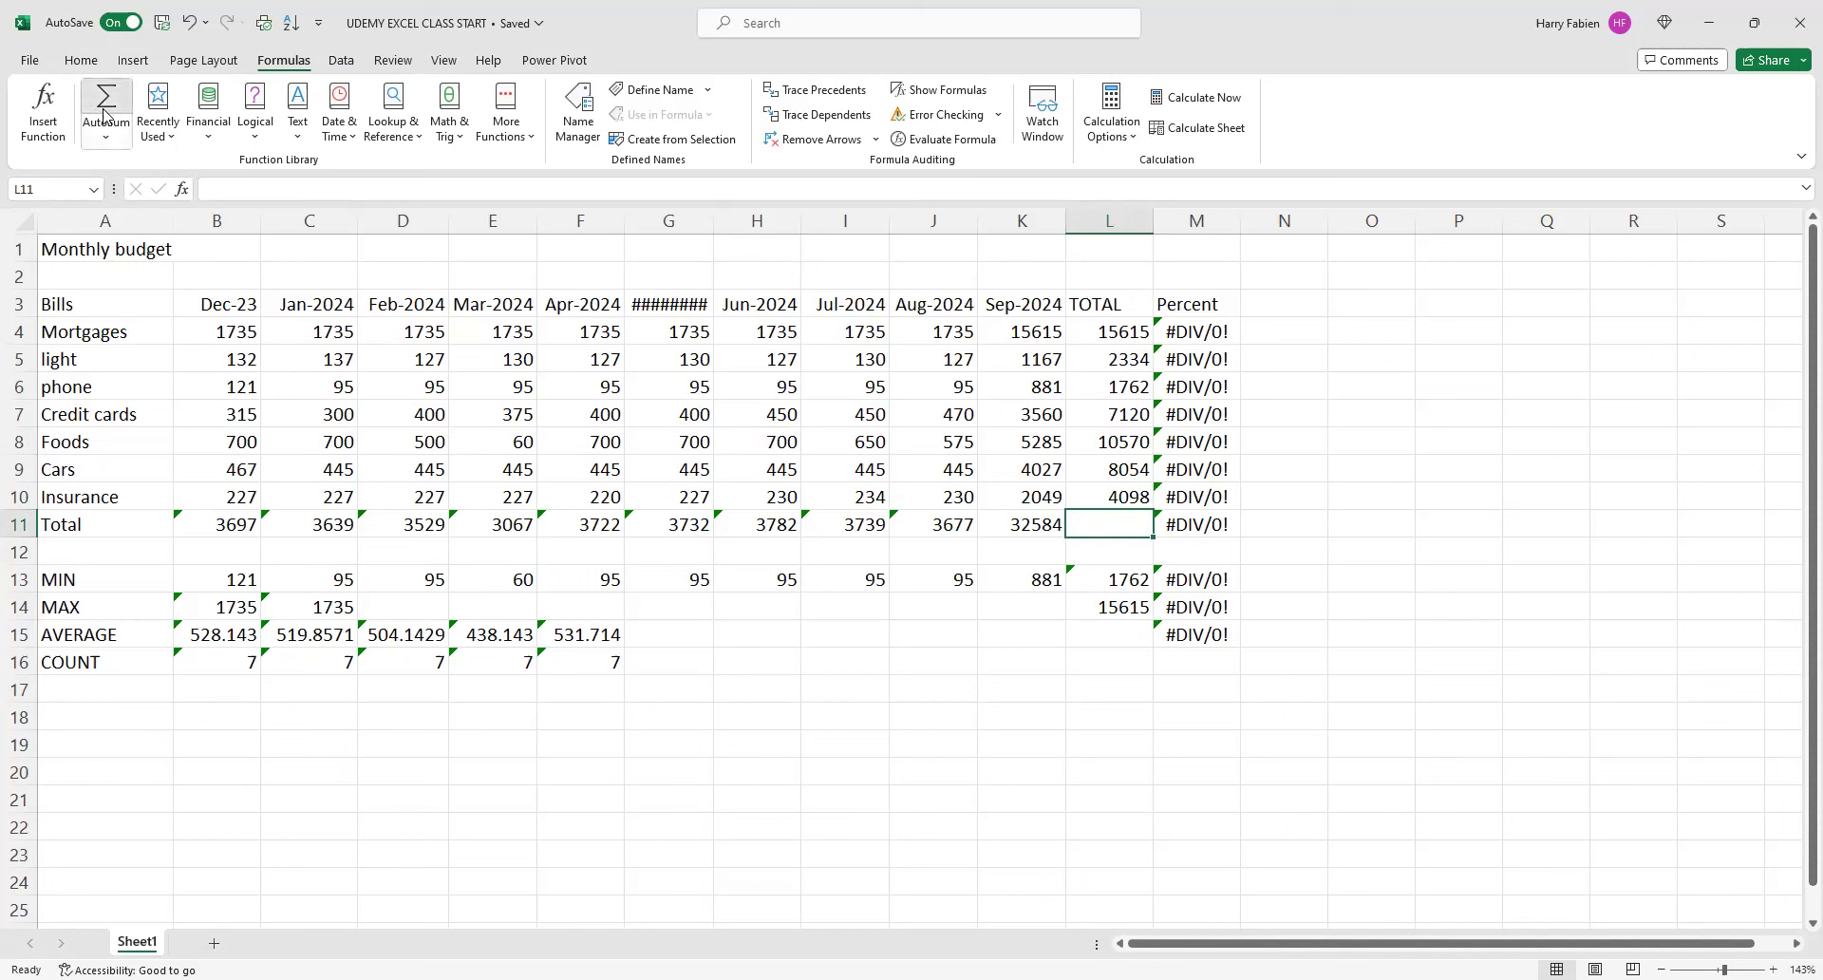
left_click_drag(221, 524, 351, 528)
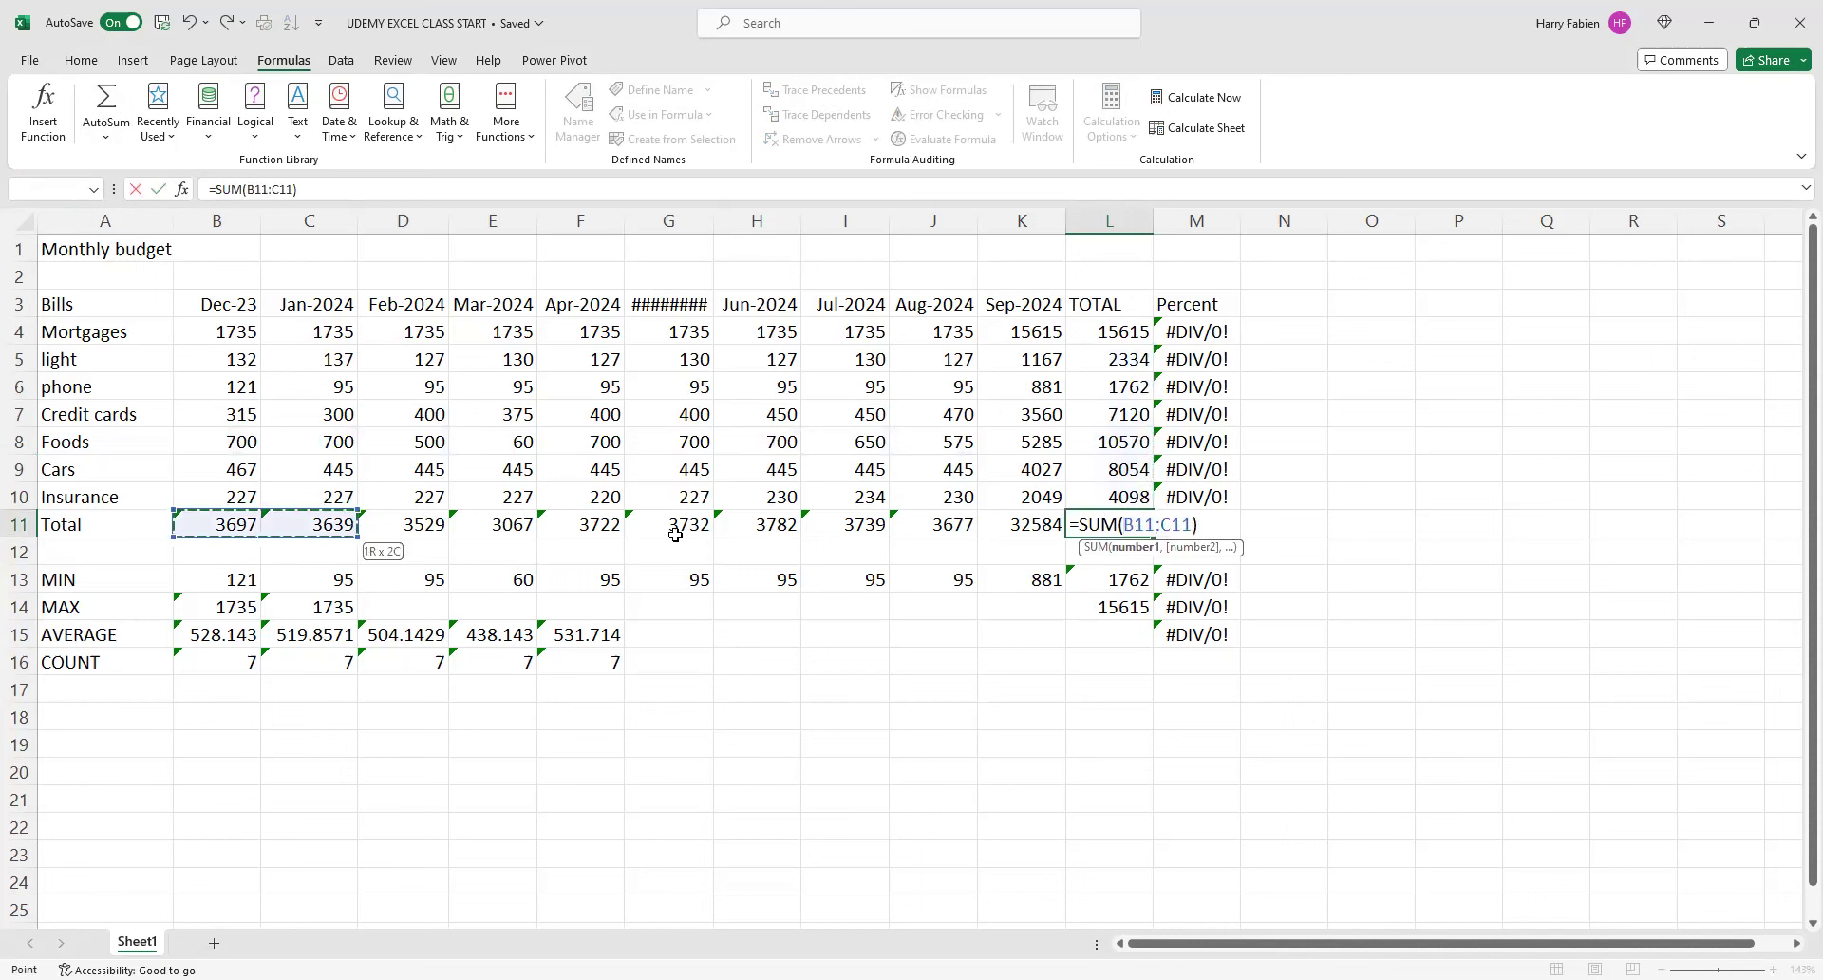
left_click_drag(675, 535, 986, 516)
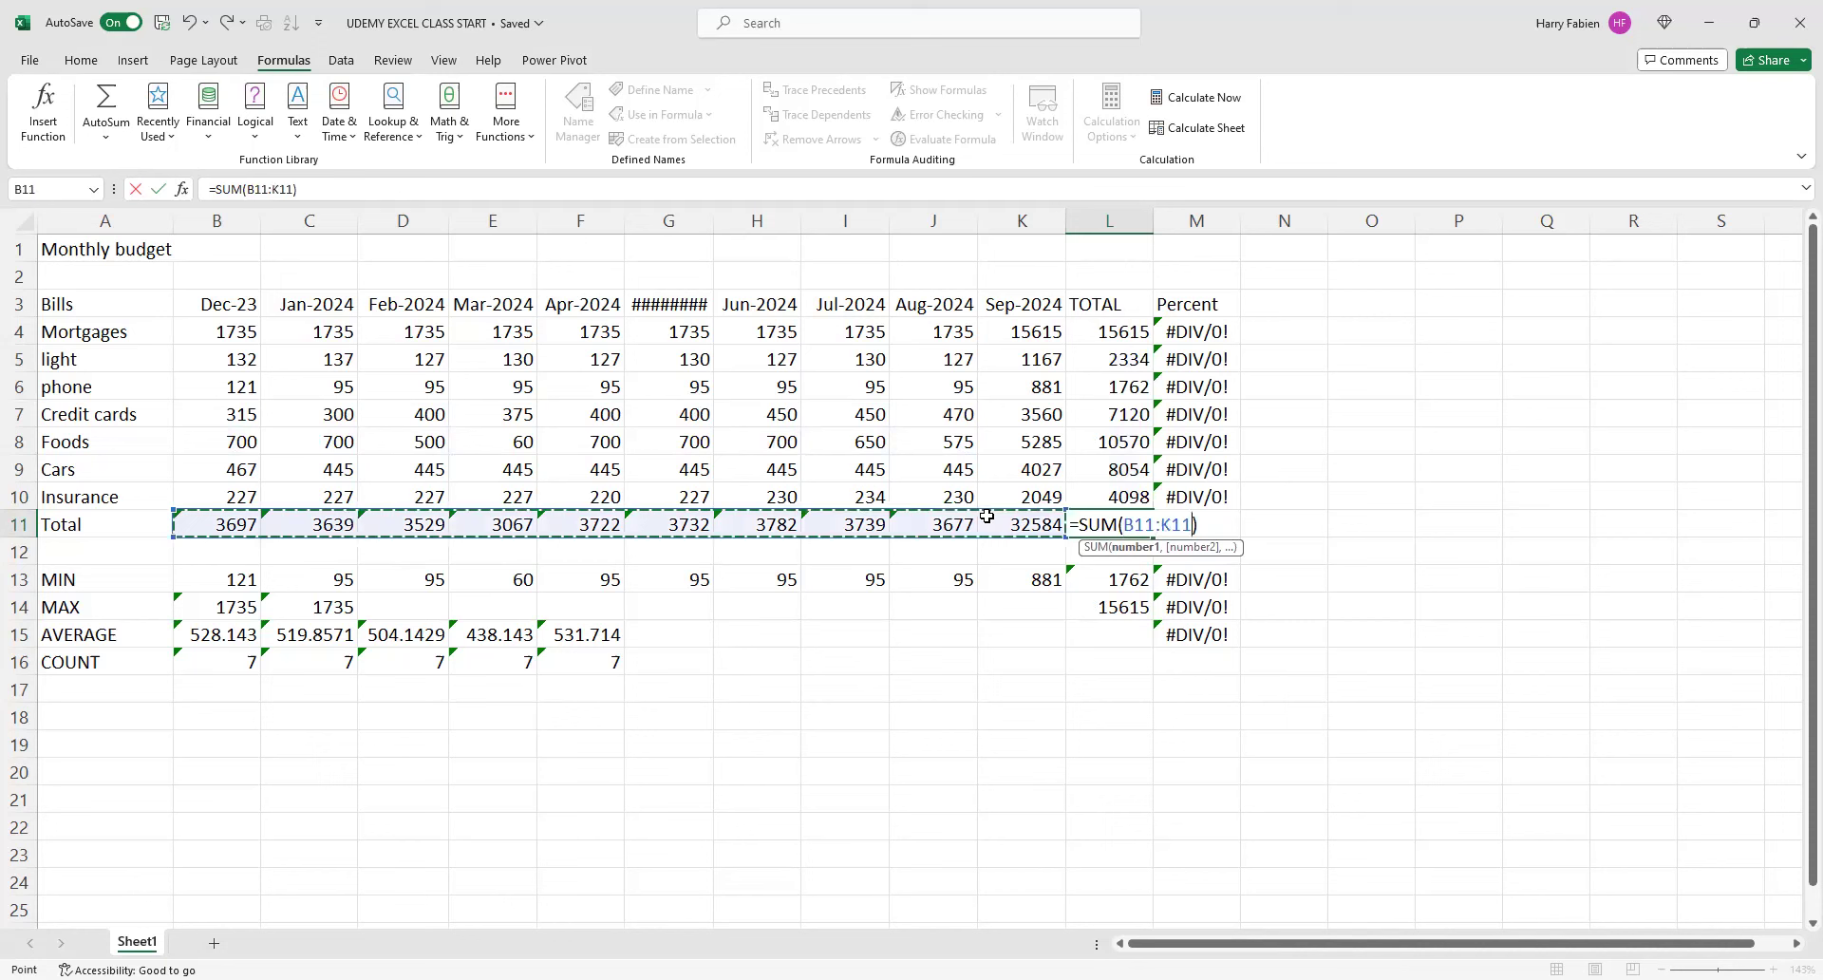
key("Return")
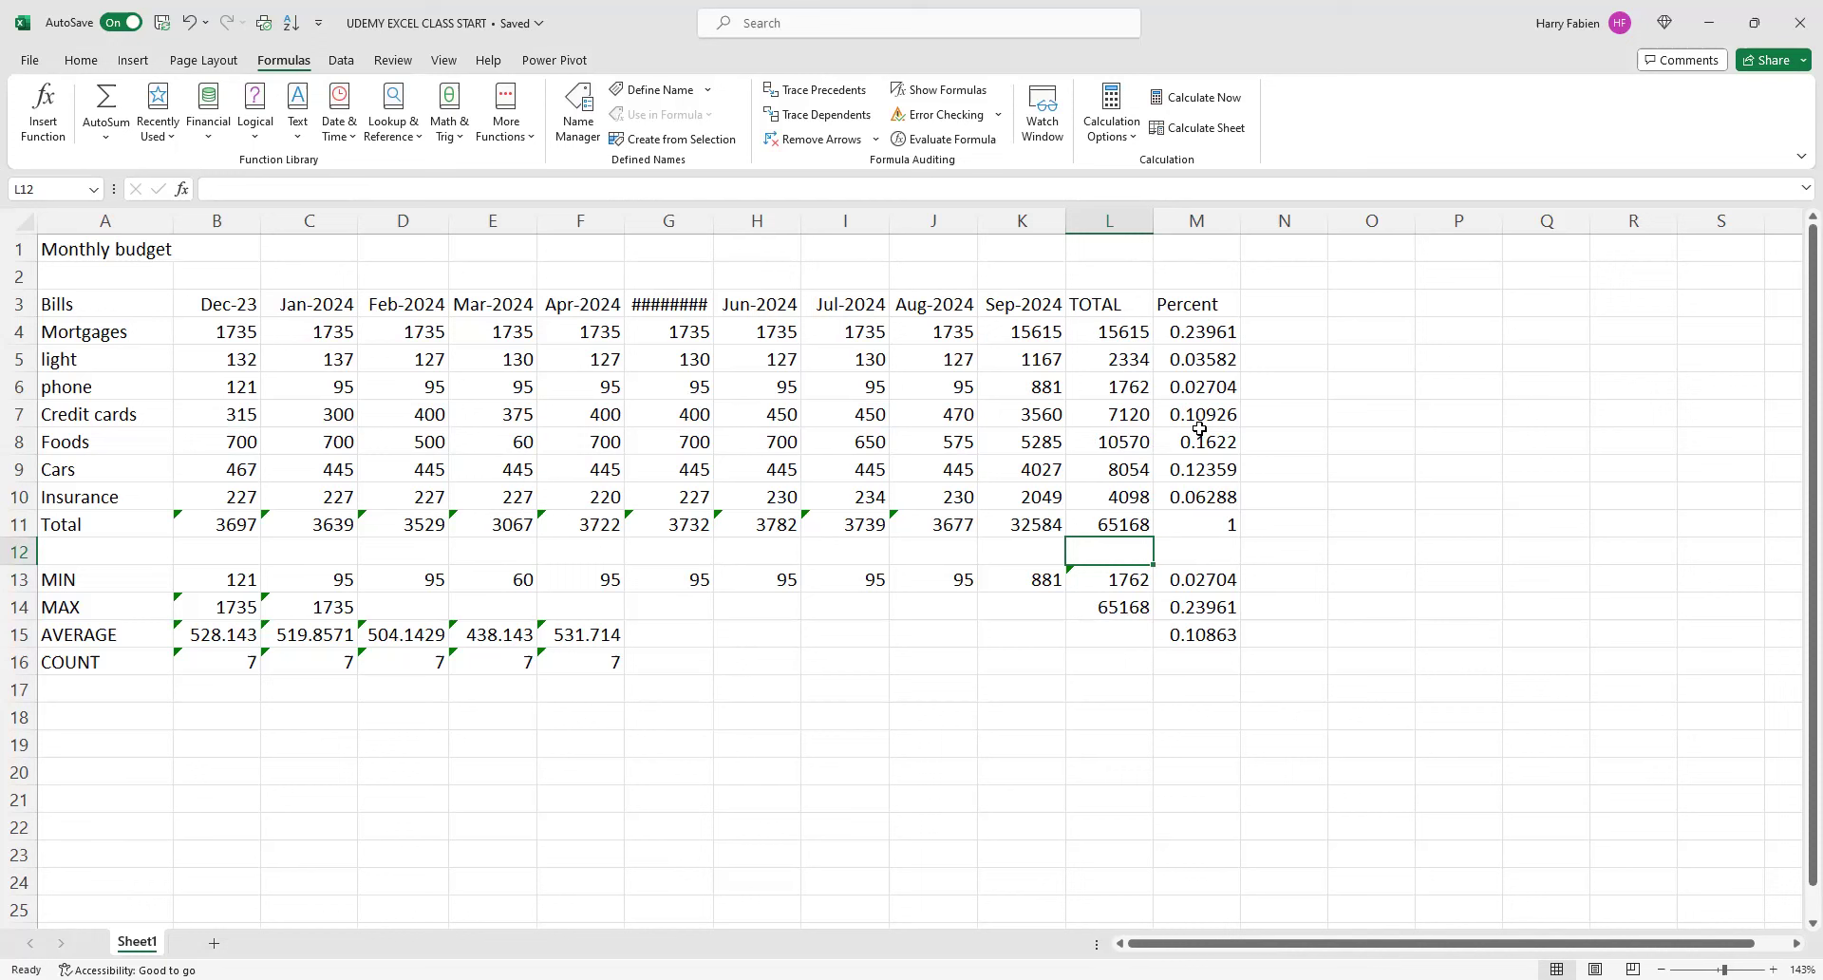
- Re-enter the Dec-23 column total in B11 with AutoSum, accepting the range B4:B10
left_click(230, 523)
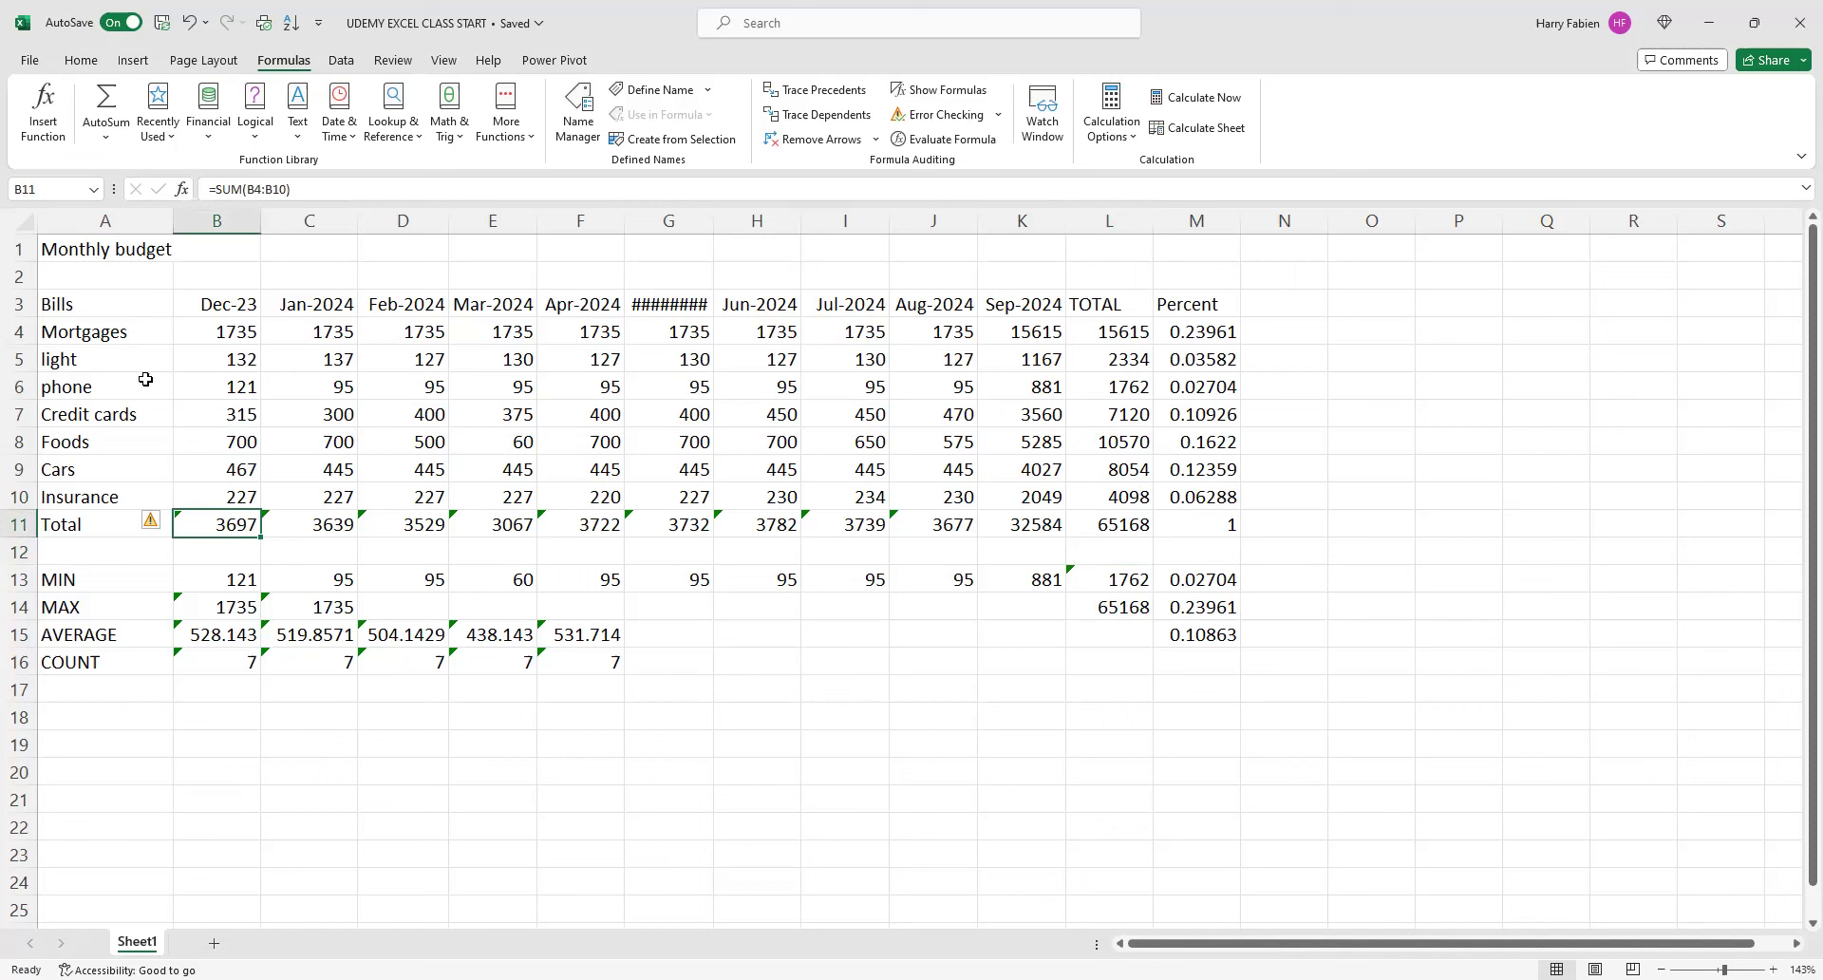
left_click(120, 128)
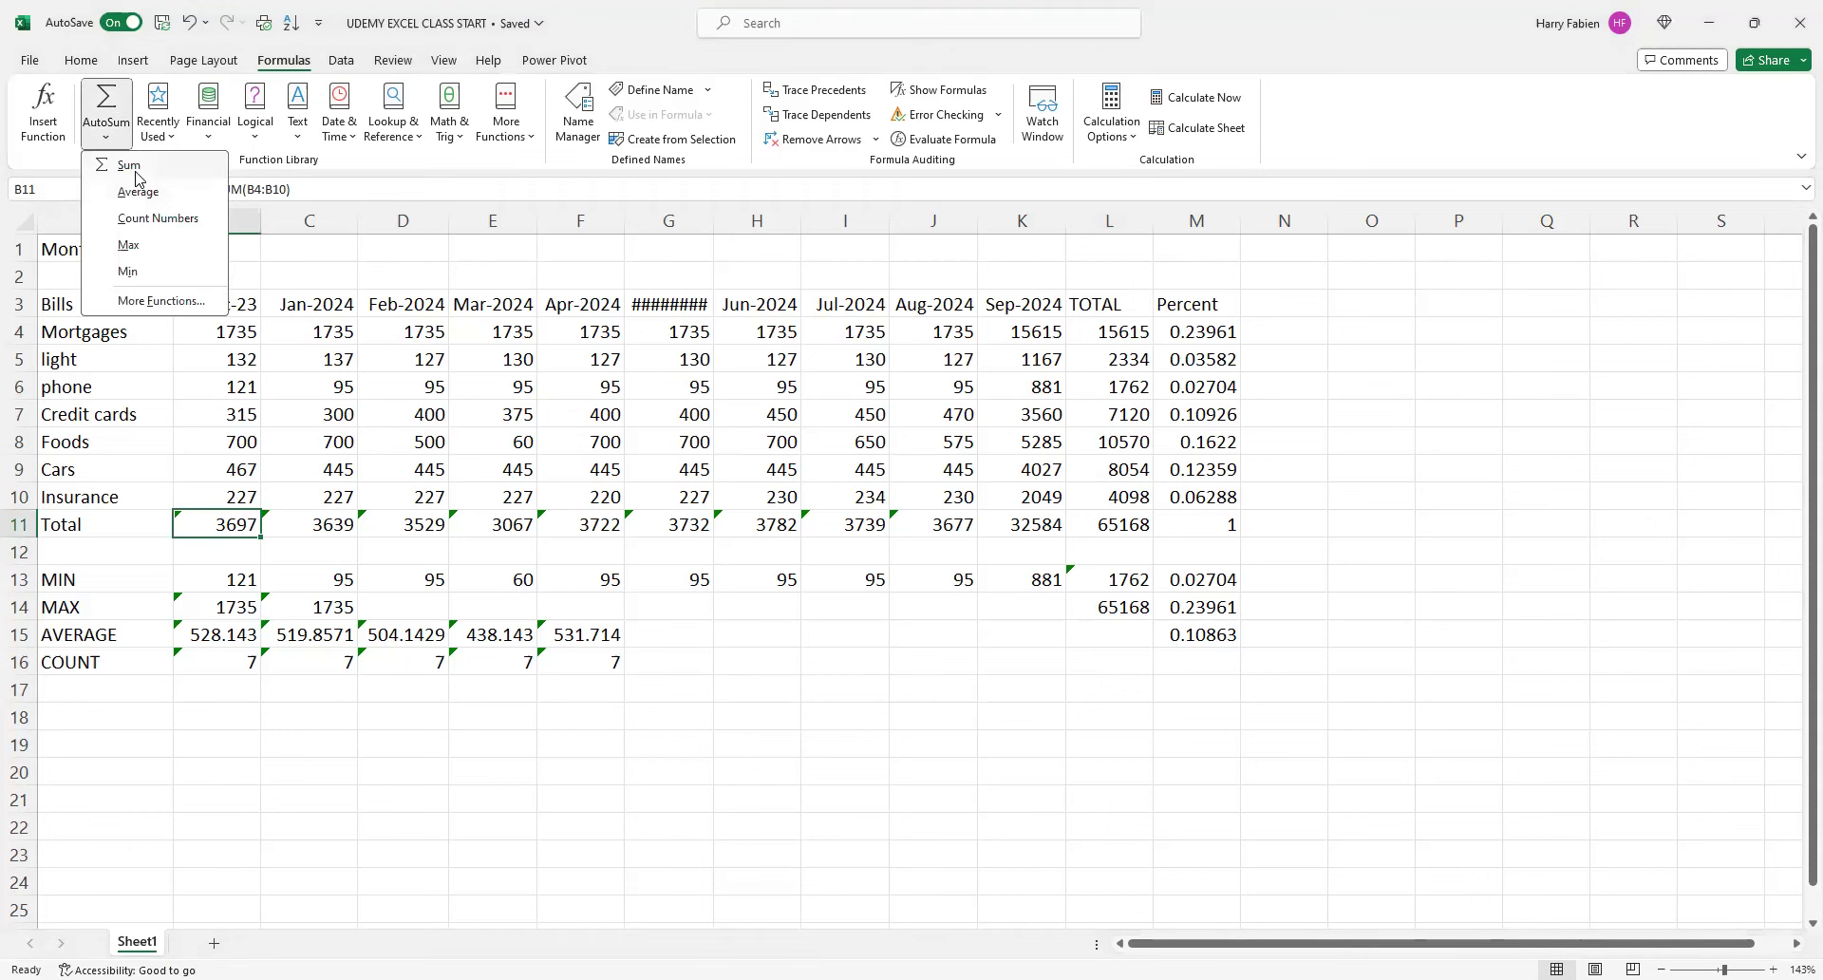
left_click(132, 169)
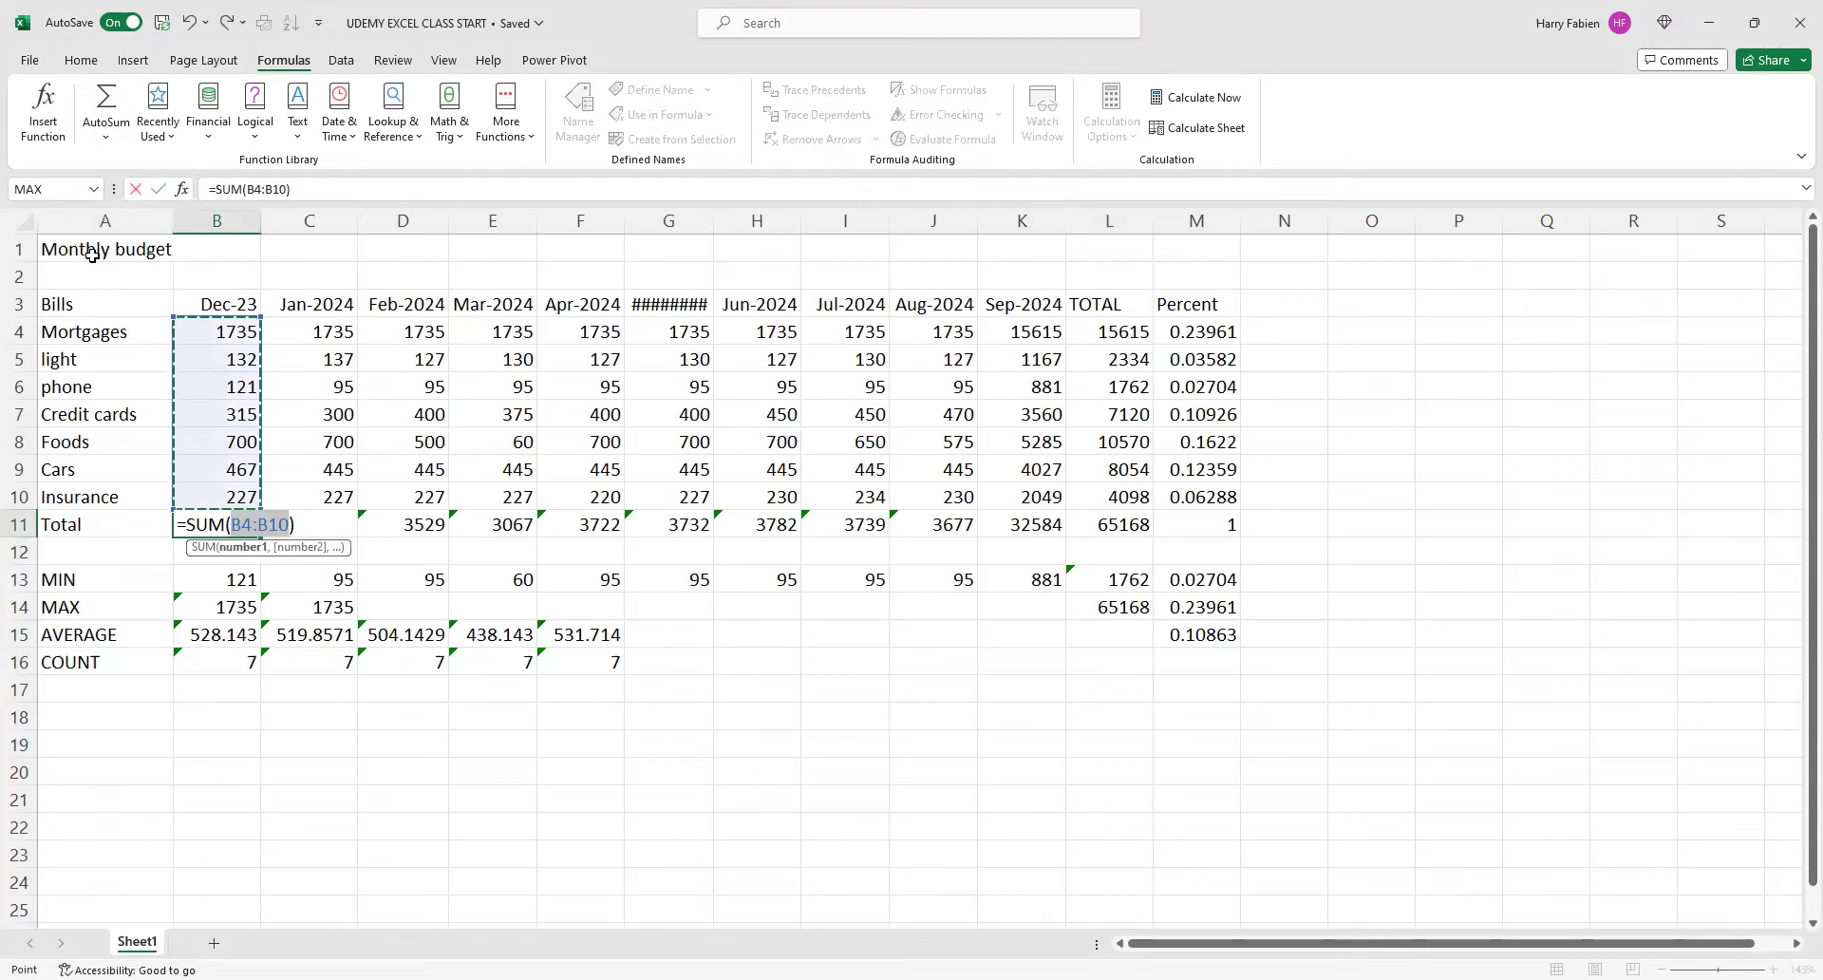
key("Return")
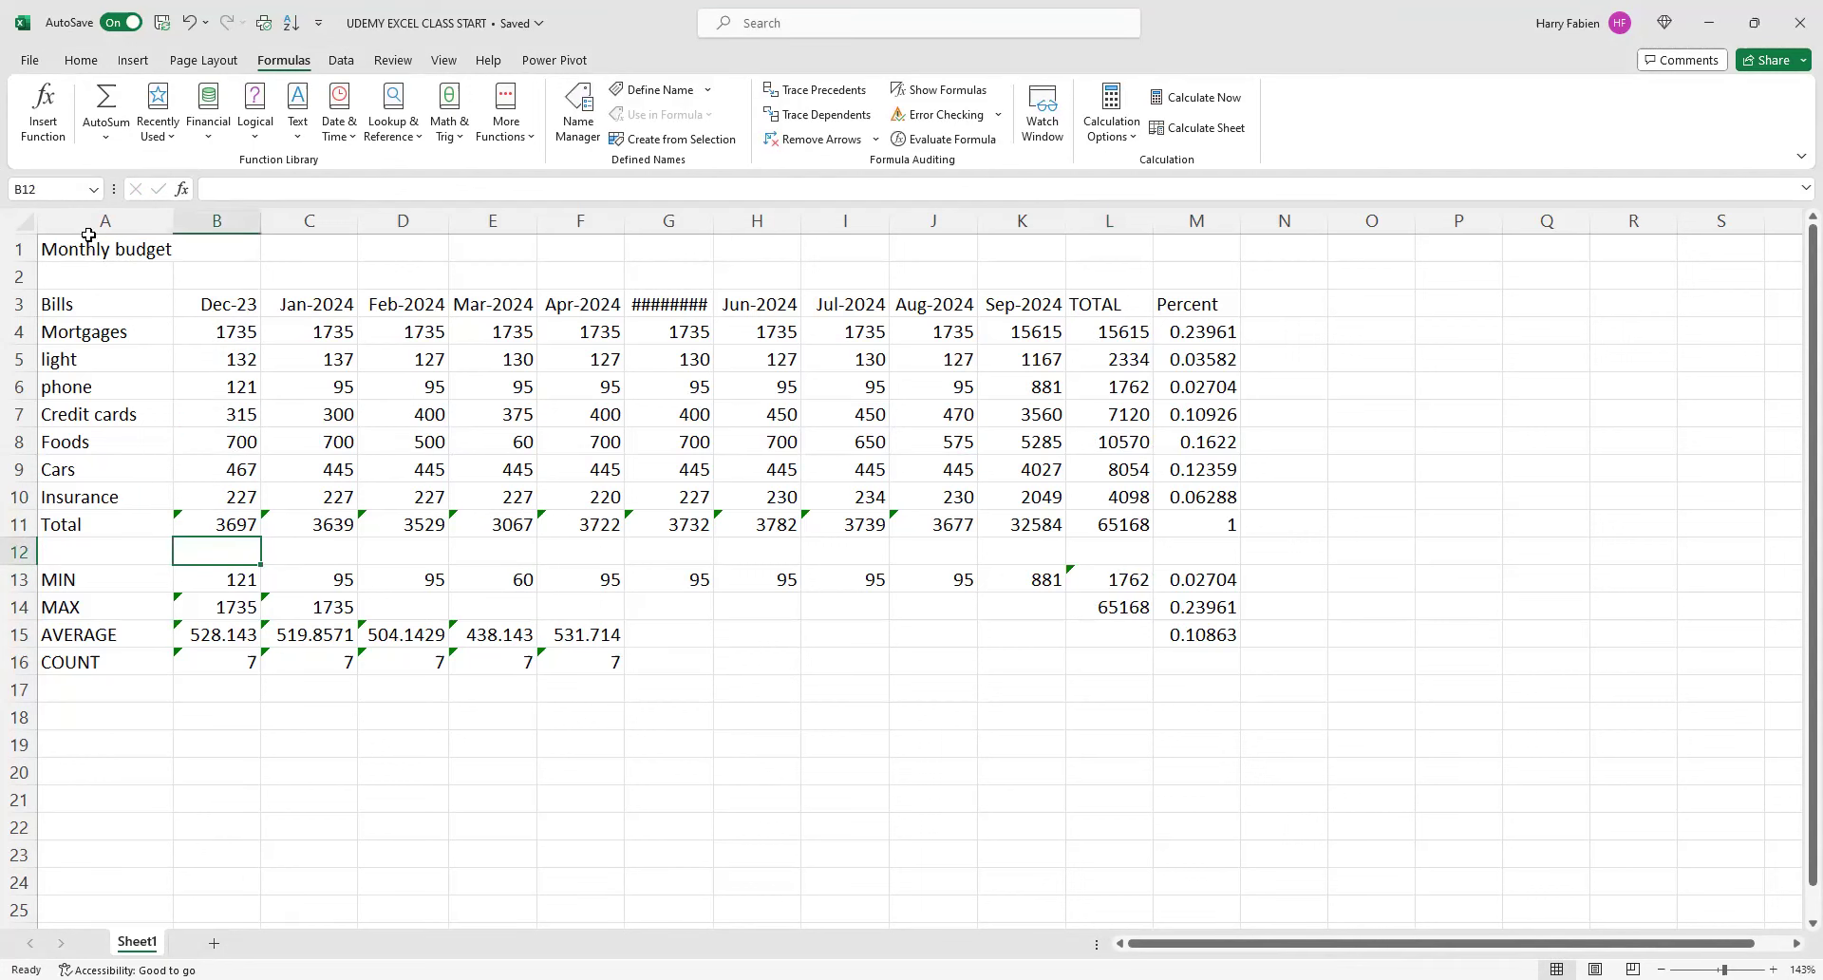
- Re-enter the Insurance total in L10 with AutoSum over the range B10:K10
left_click(1127, 501)
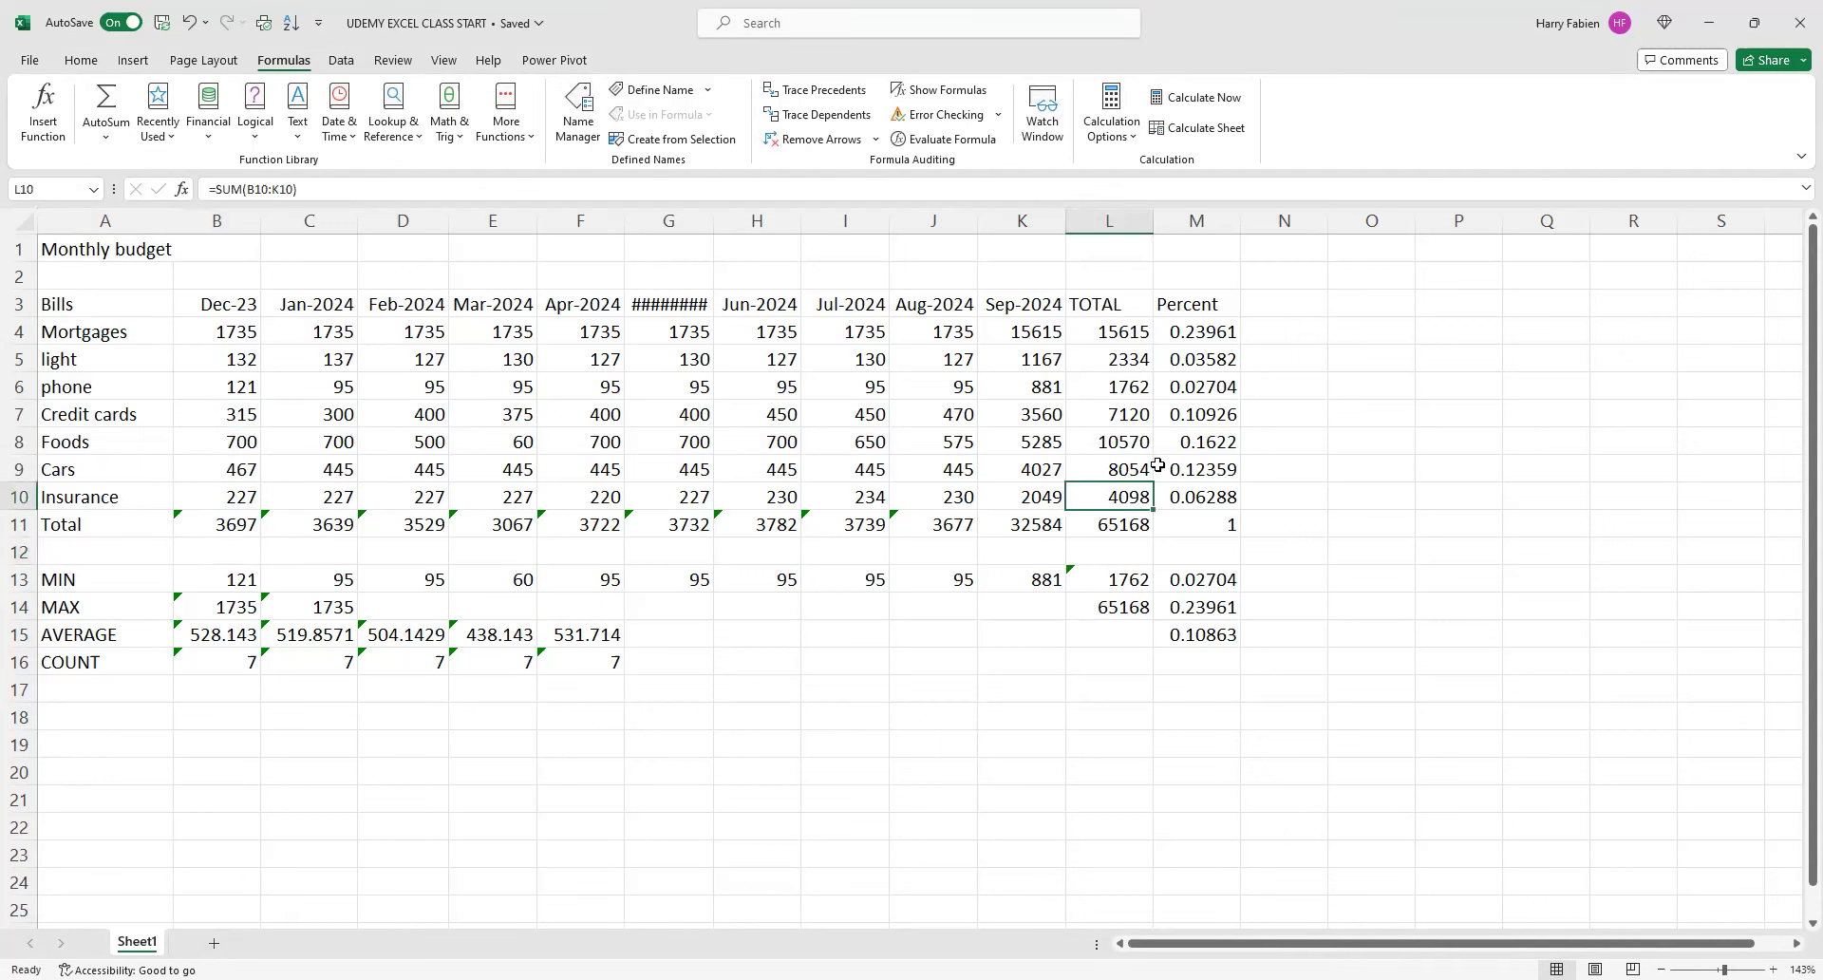
left_click(114, 125)
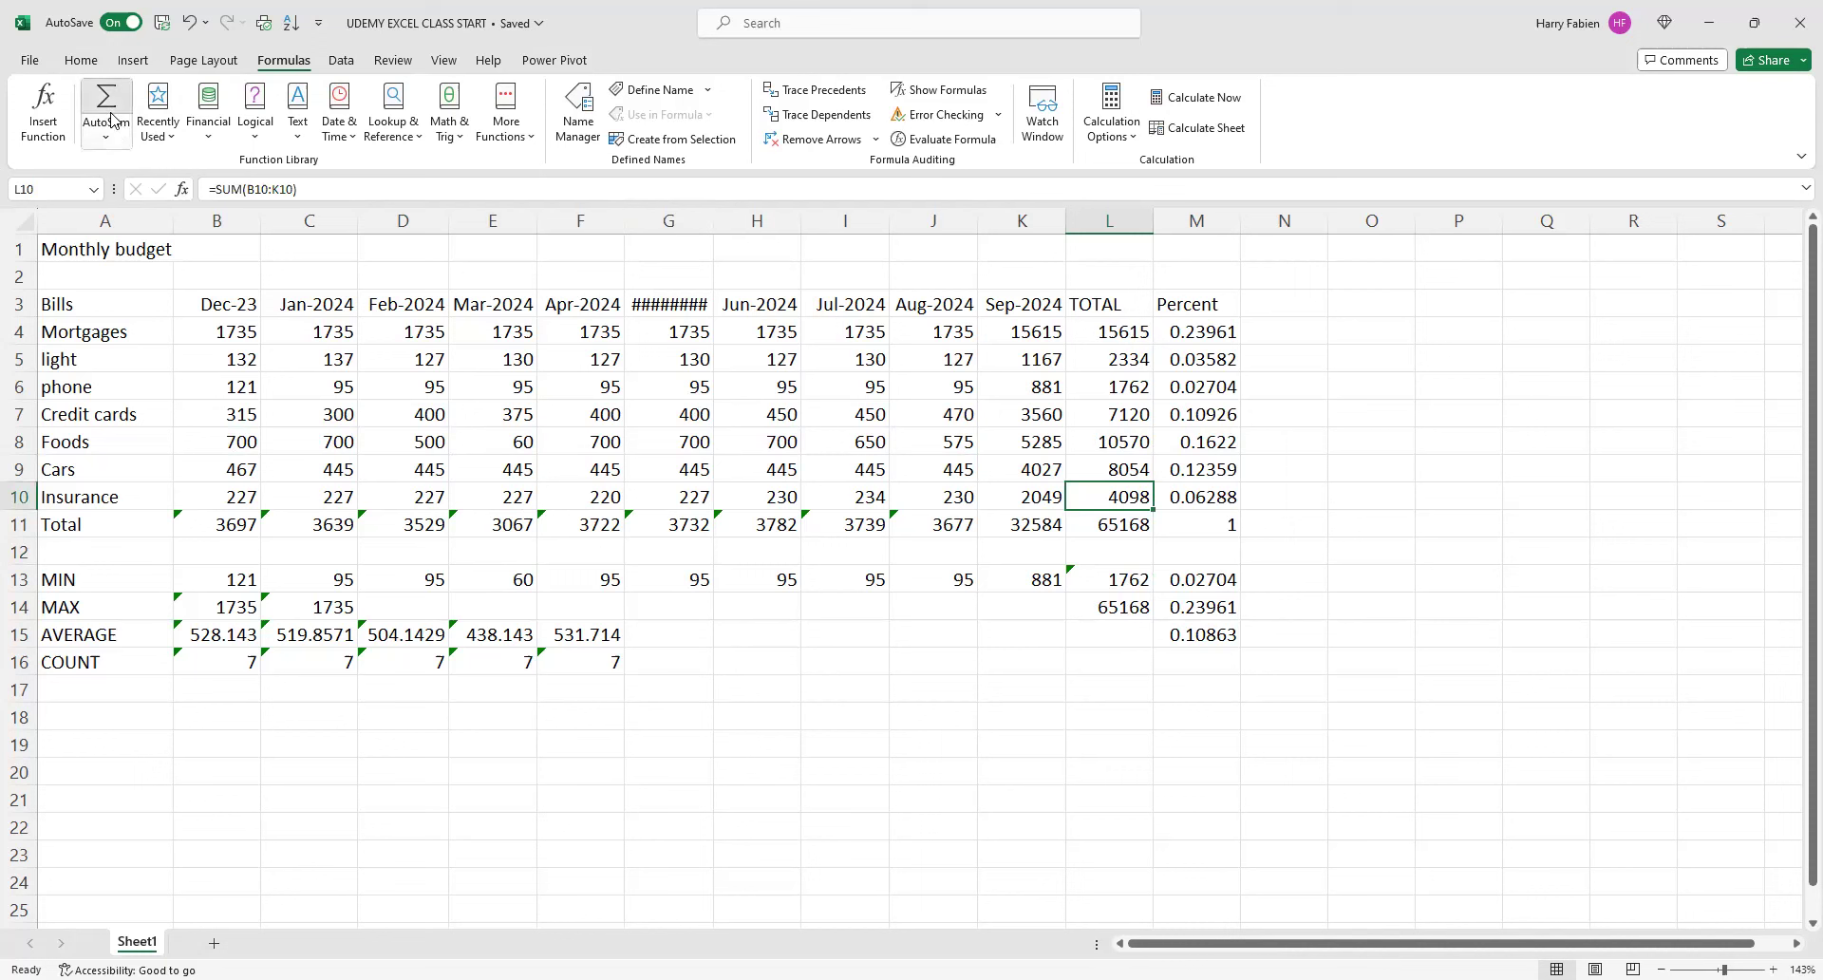
left_click_drag(219, 496, 347, 497)
left_click_drag(784, 506, 1023, 500)
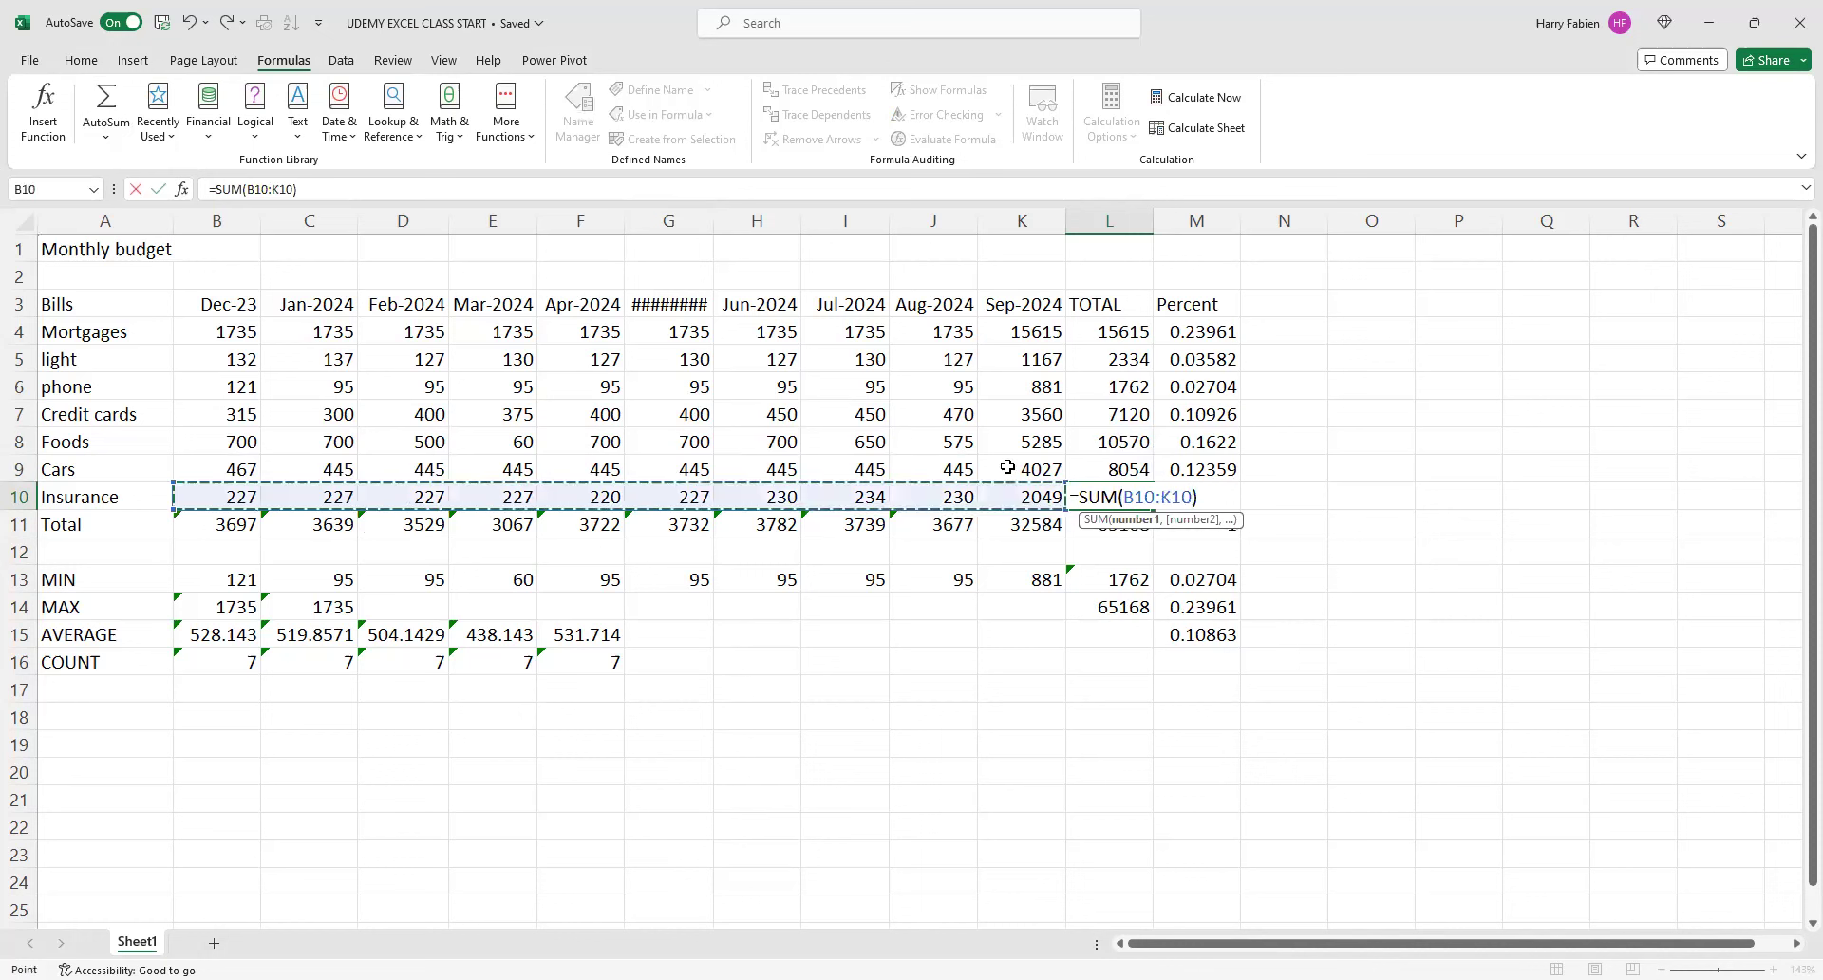
key("Return")
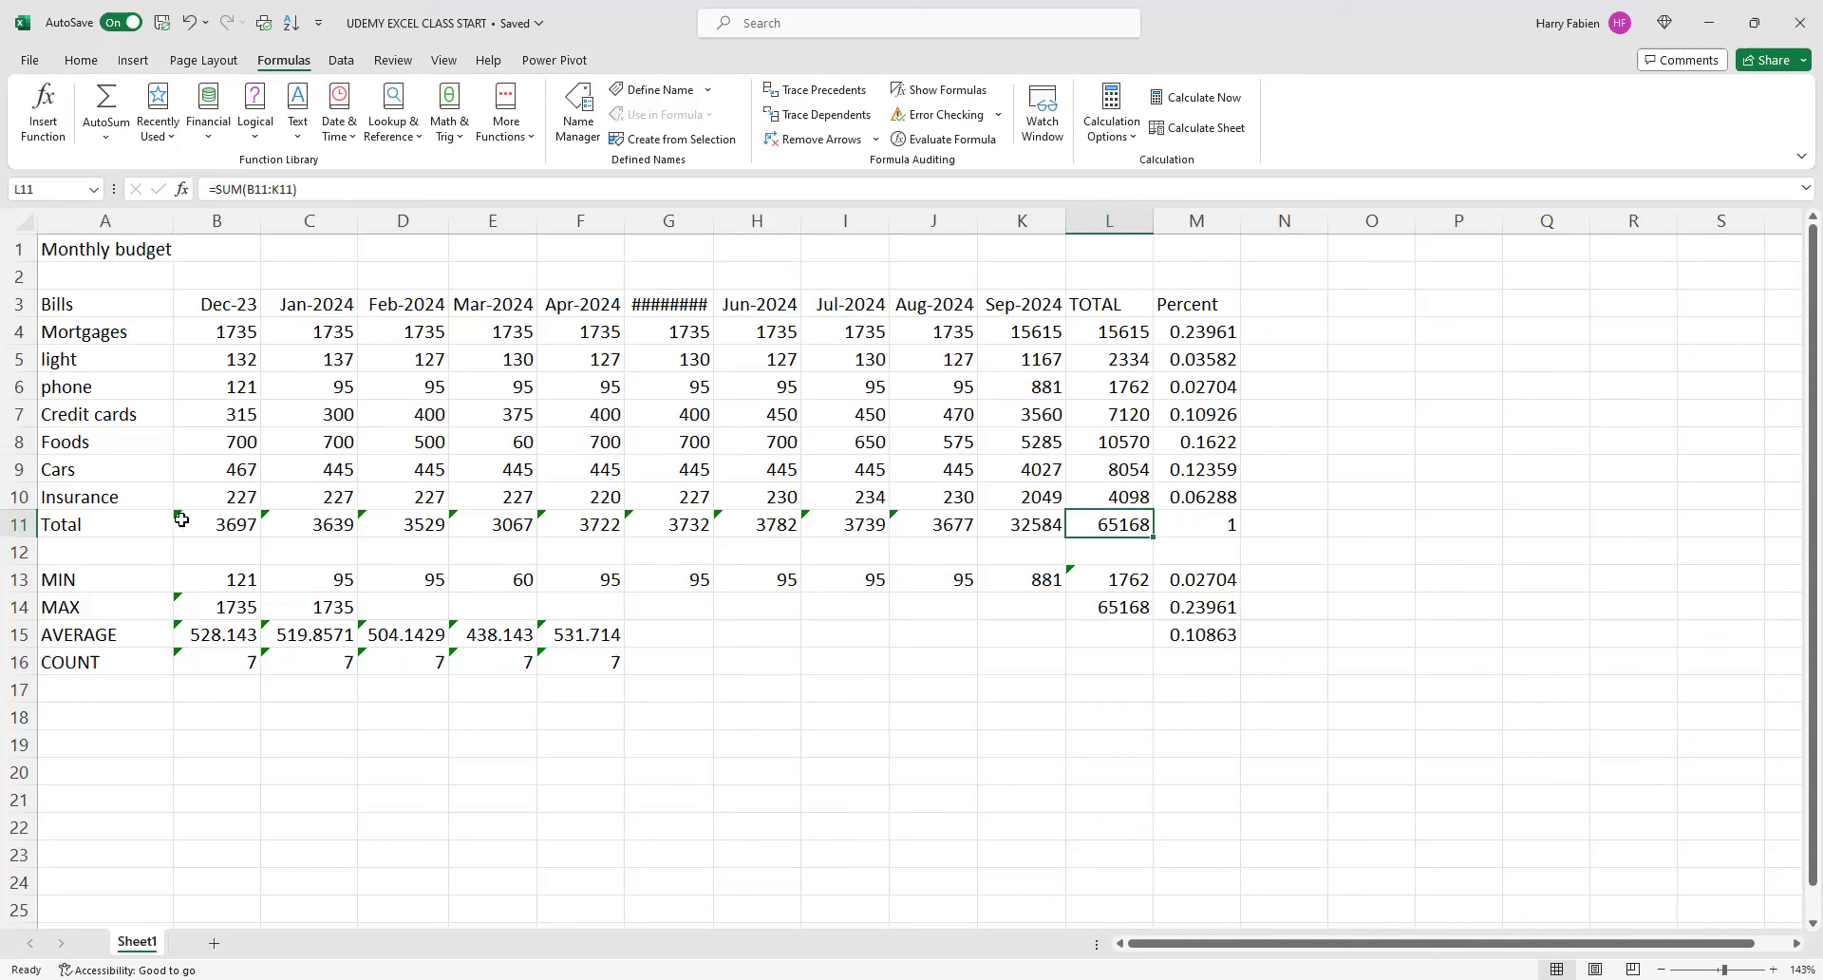
- Ignore the formula error flagged on the Total row cells B11:J11
left_click(227, 526)
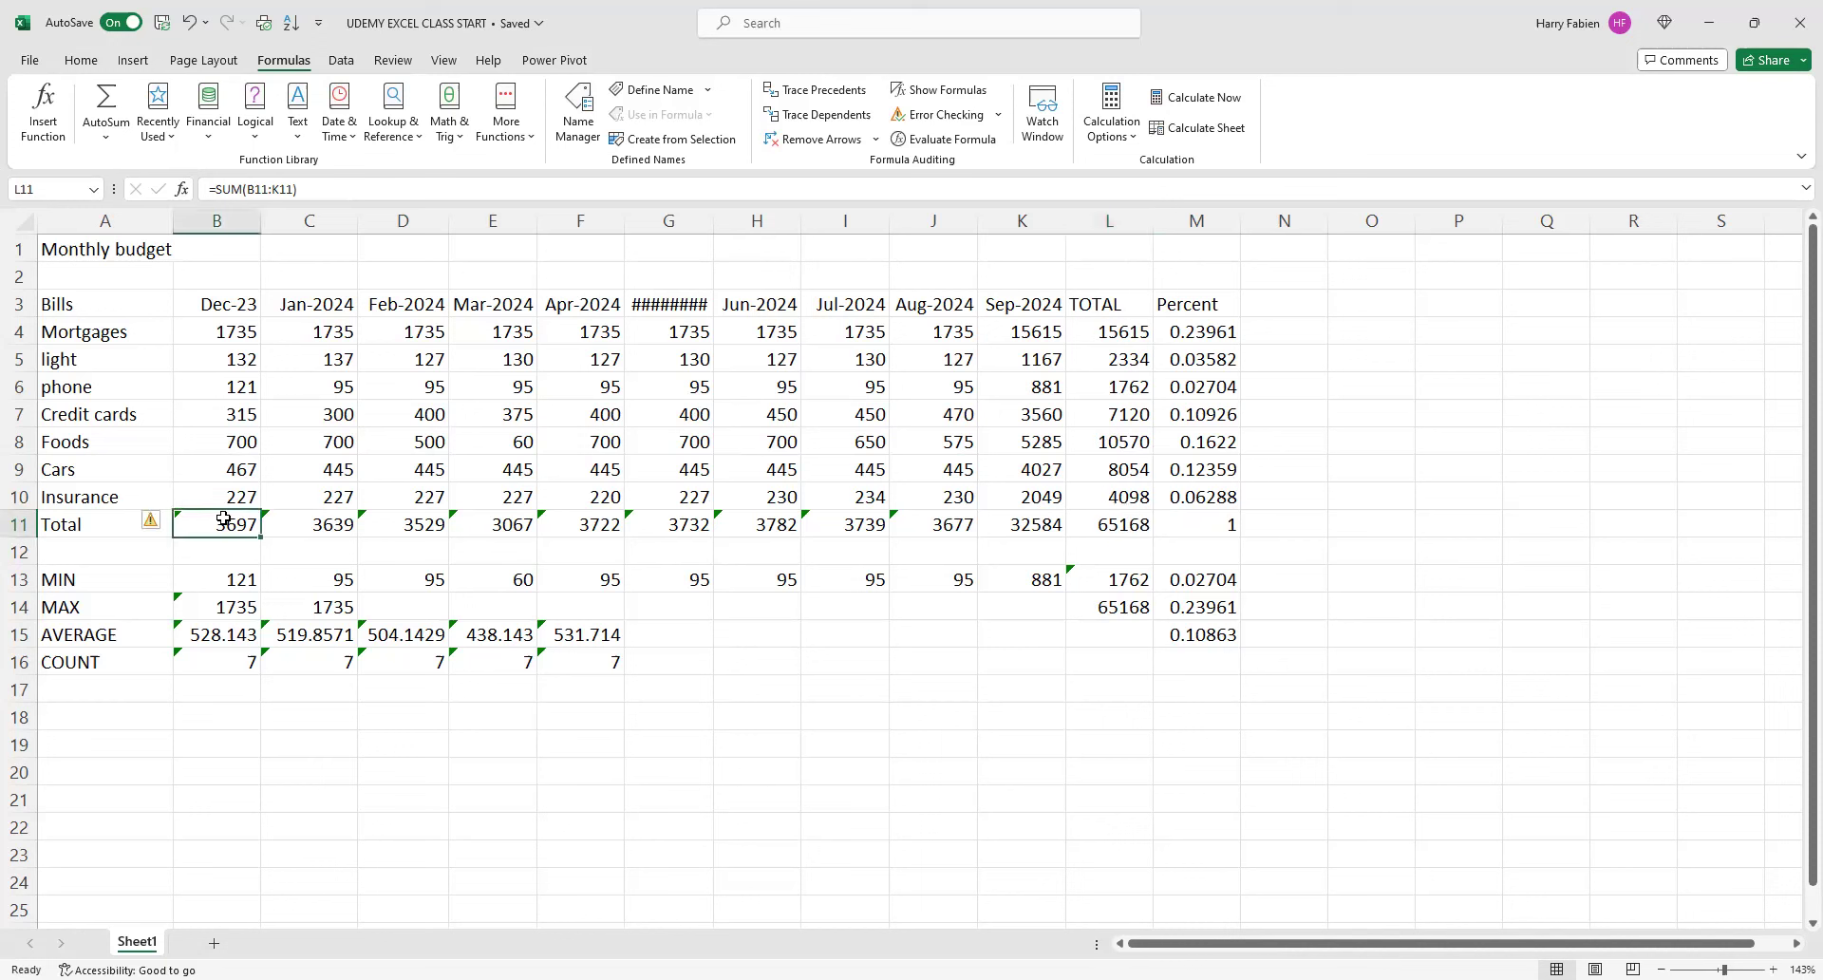
left_click_drag(269, 527, 896, 529)
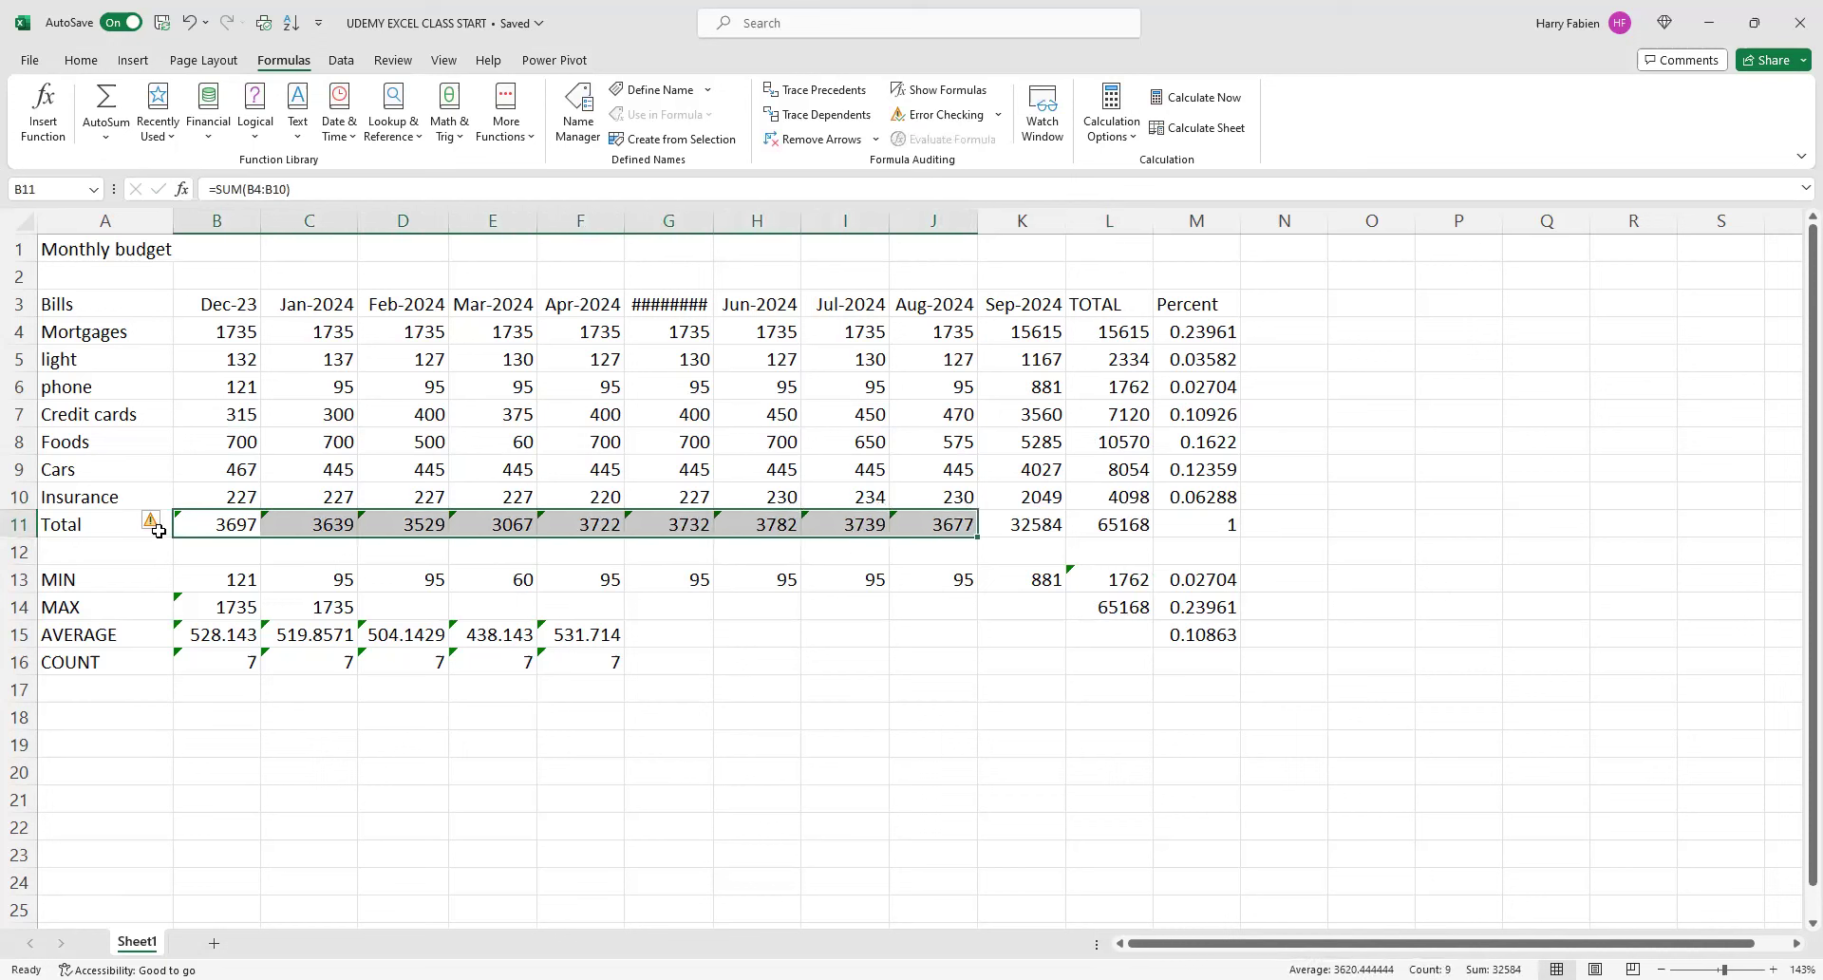
left_click(154, 522)
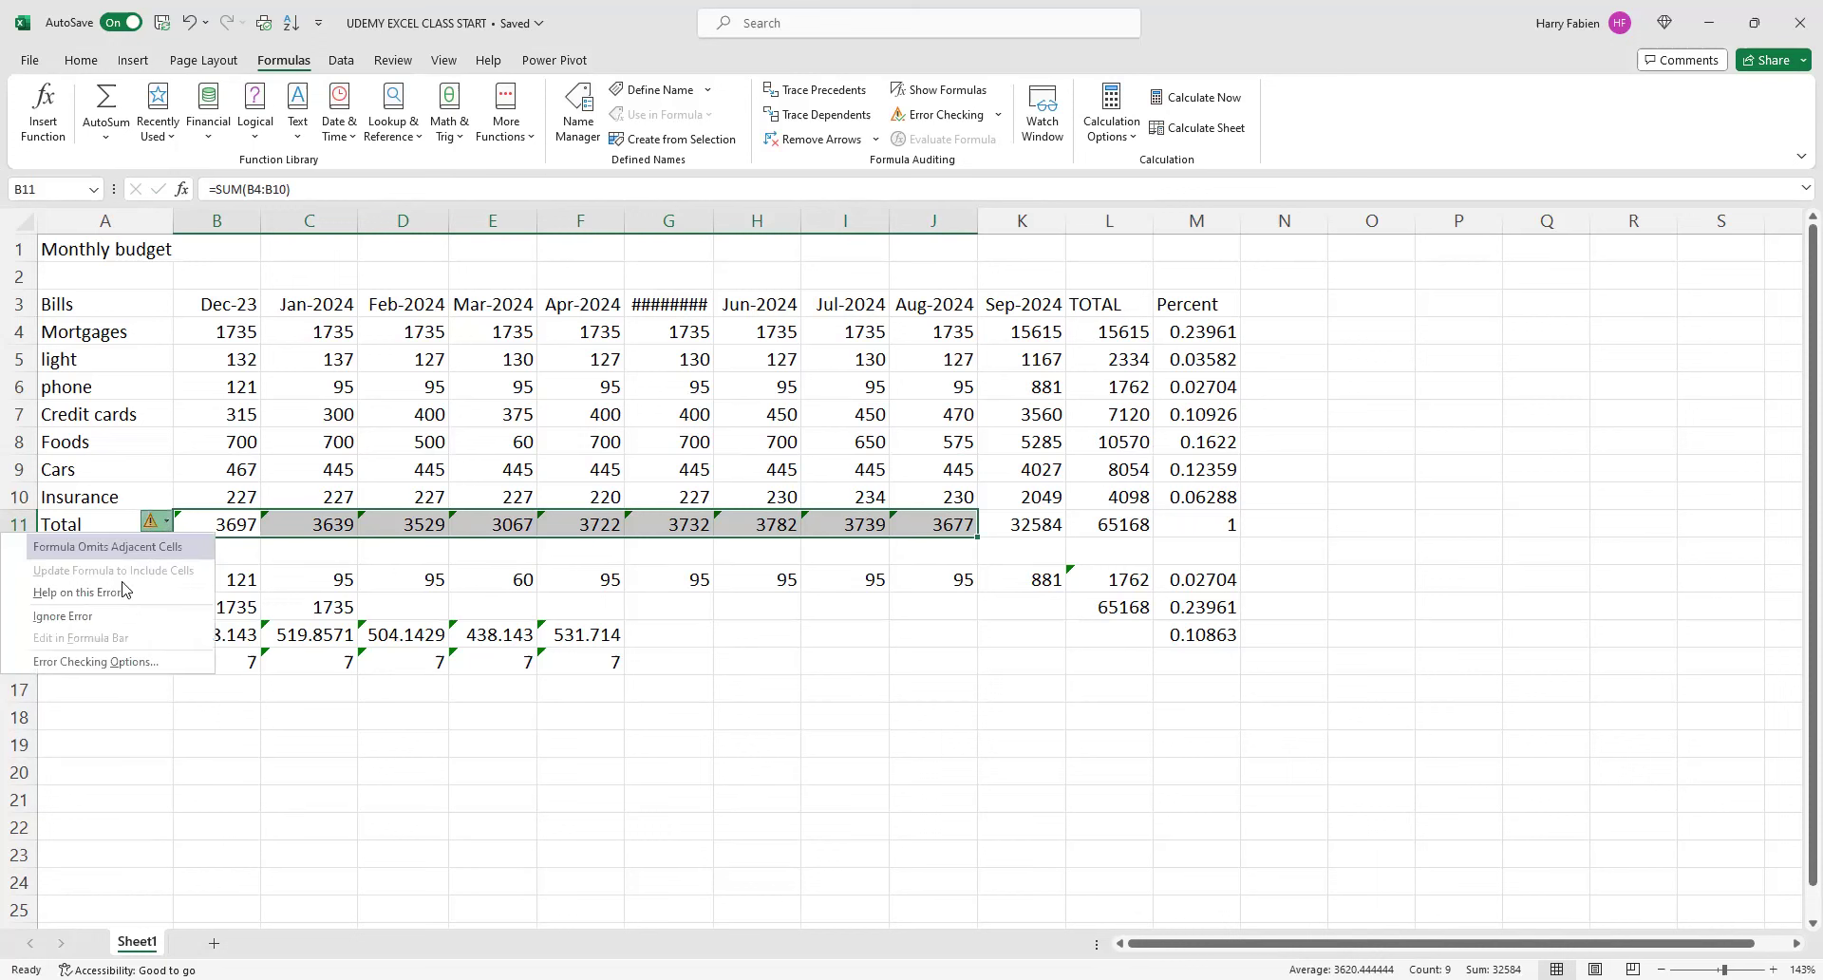
left_click(63, 617)
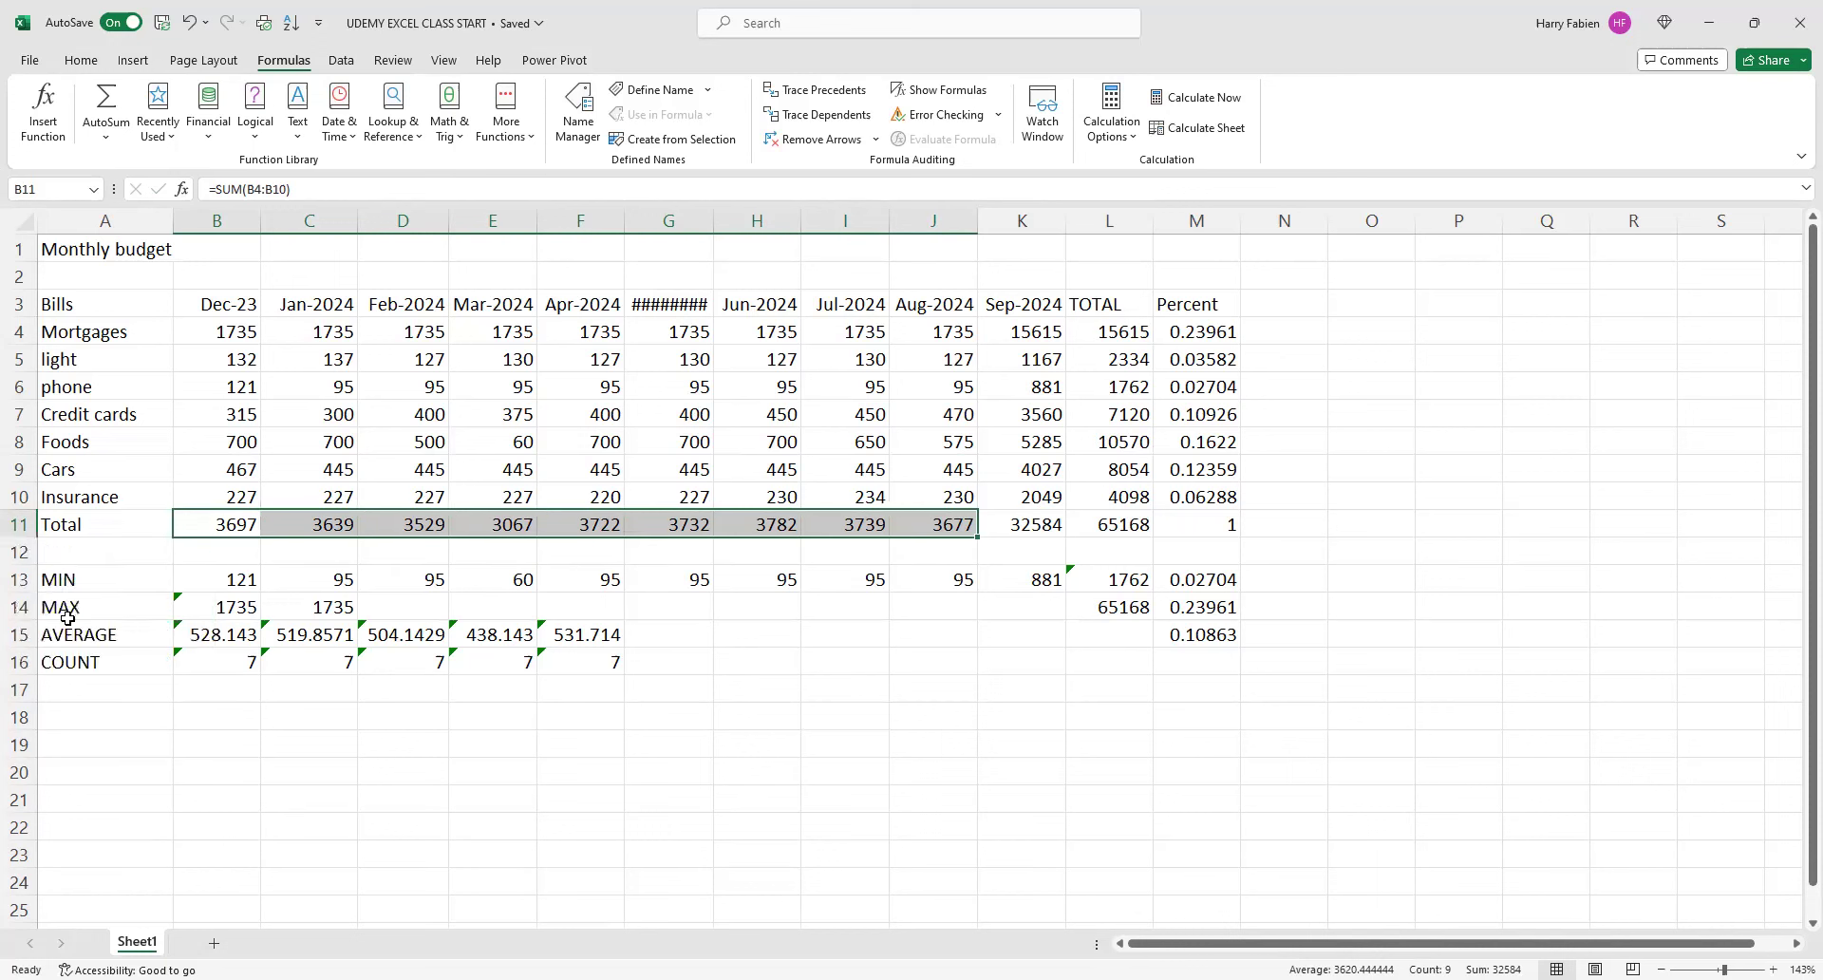
left_click(918, 655)
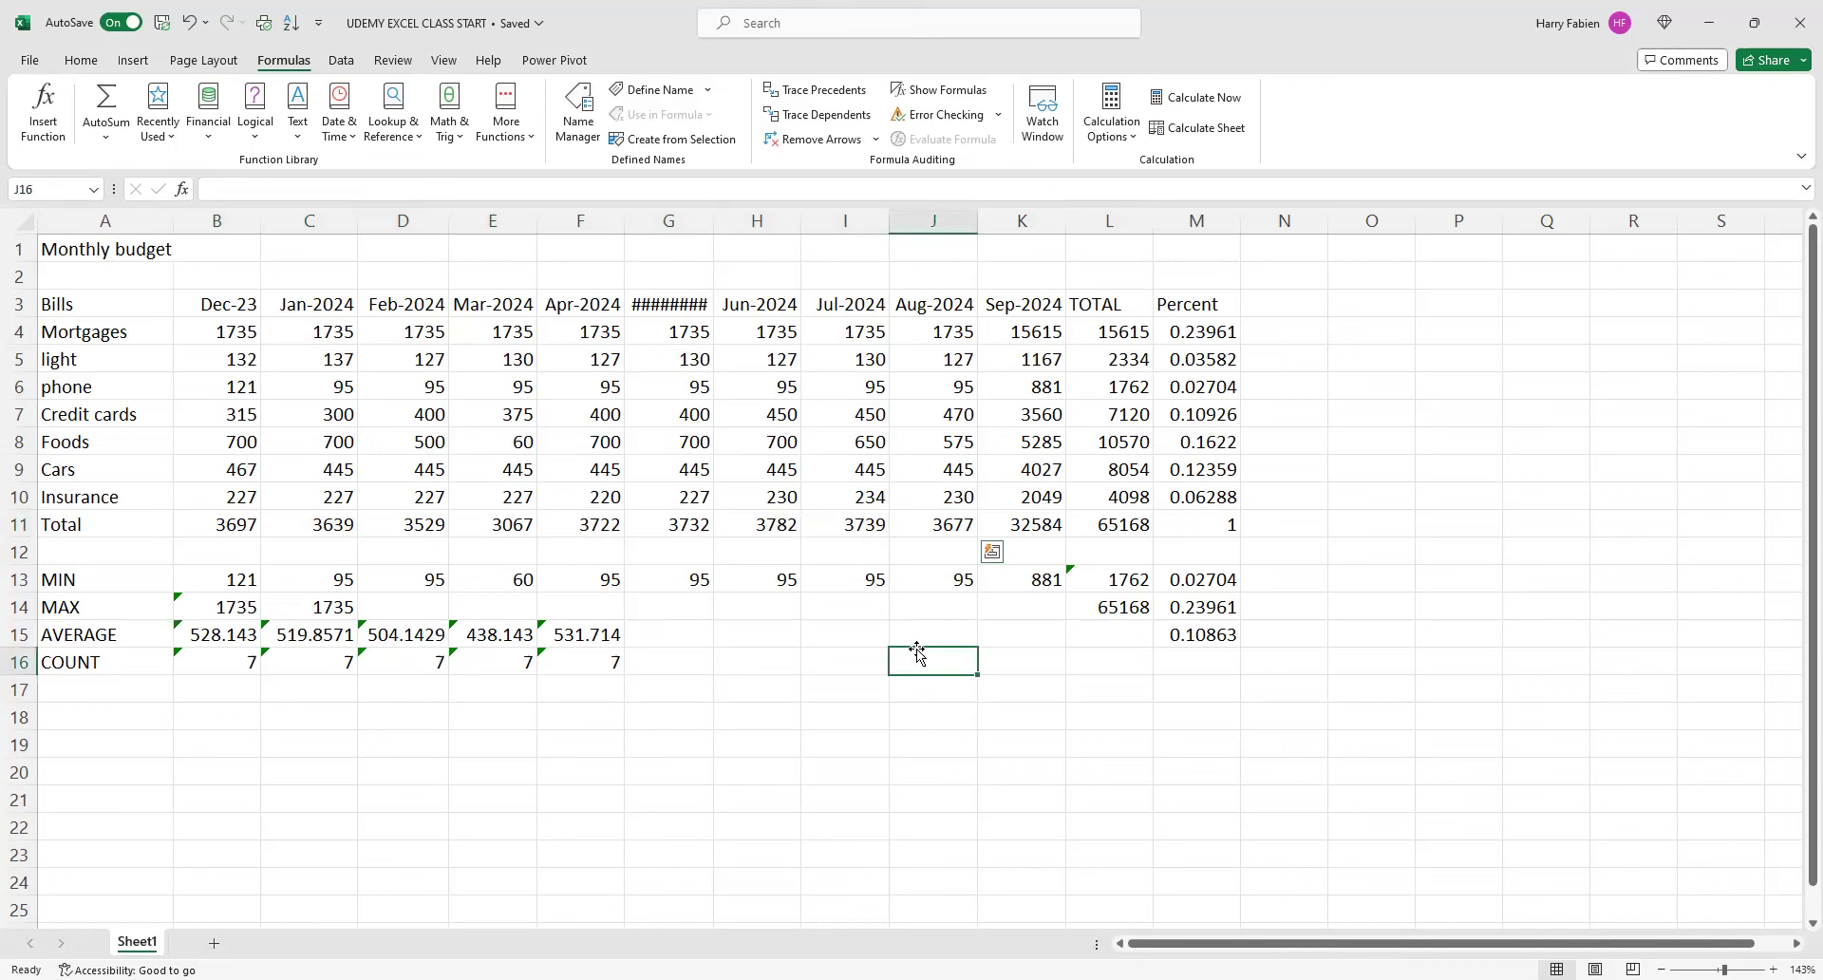
- Ignore the formula error flagged on the AVERAGE row cells B15:F15
left_click(177, 635)
left_click(195, 665)
left_click(217, 630)
left_click_drag(217, 630, 584, 635)
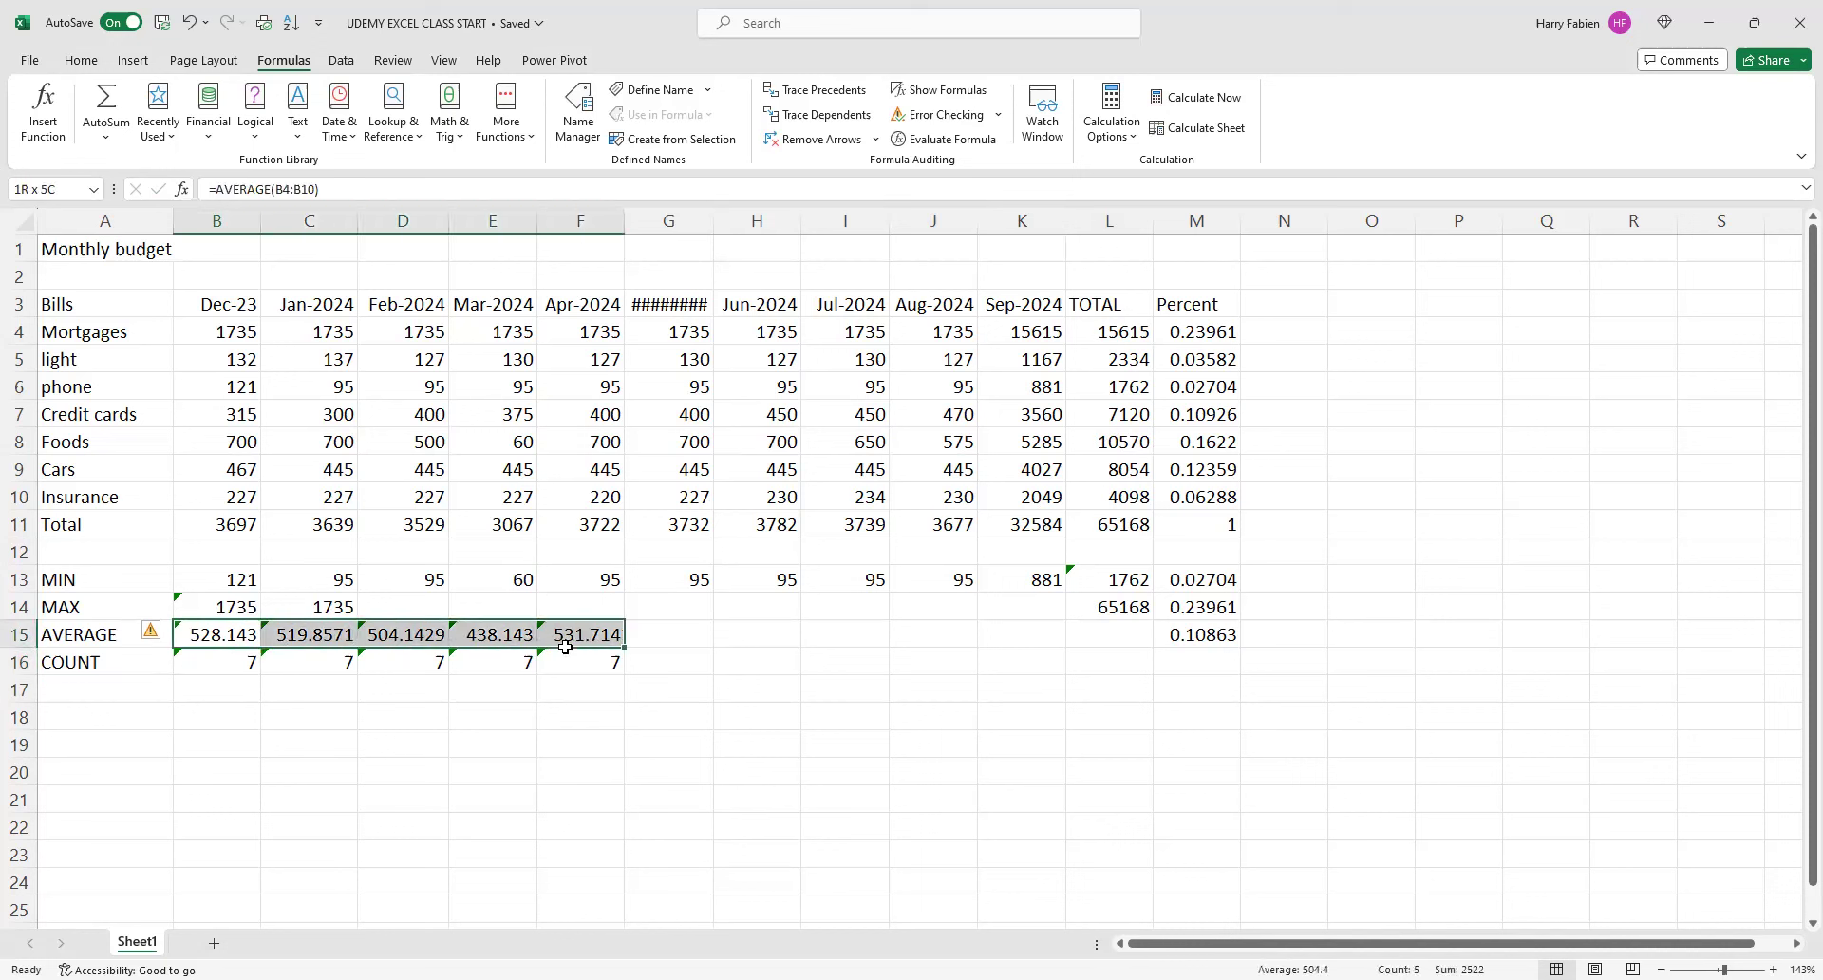
left_click(166, 635)
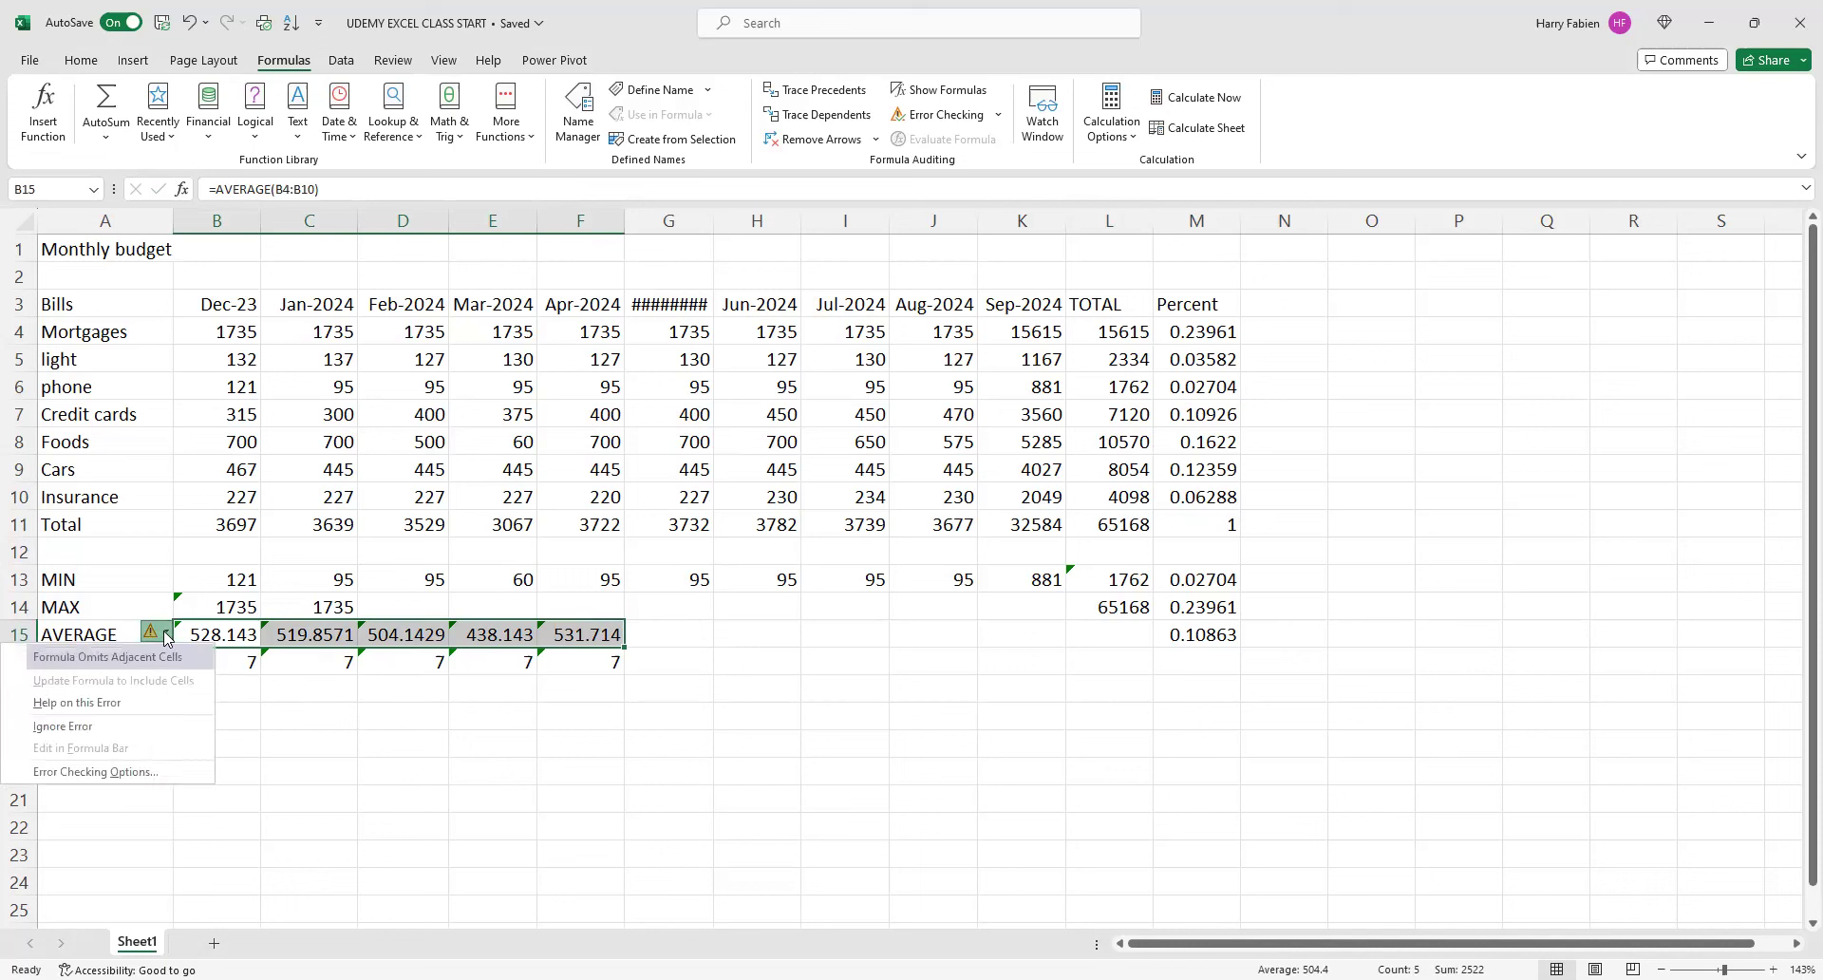
left_click(60, 729)
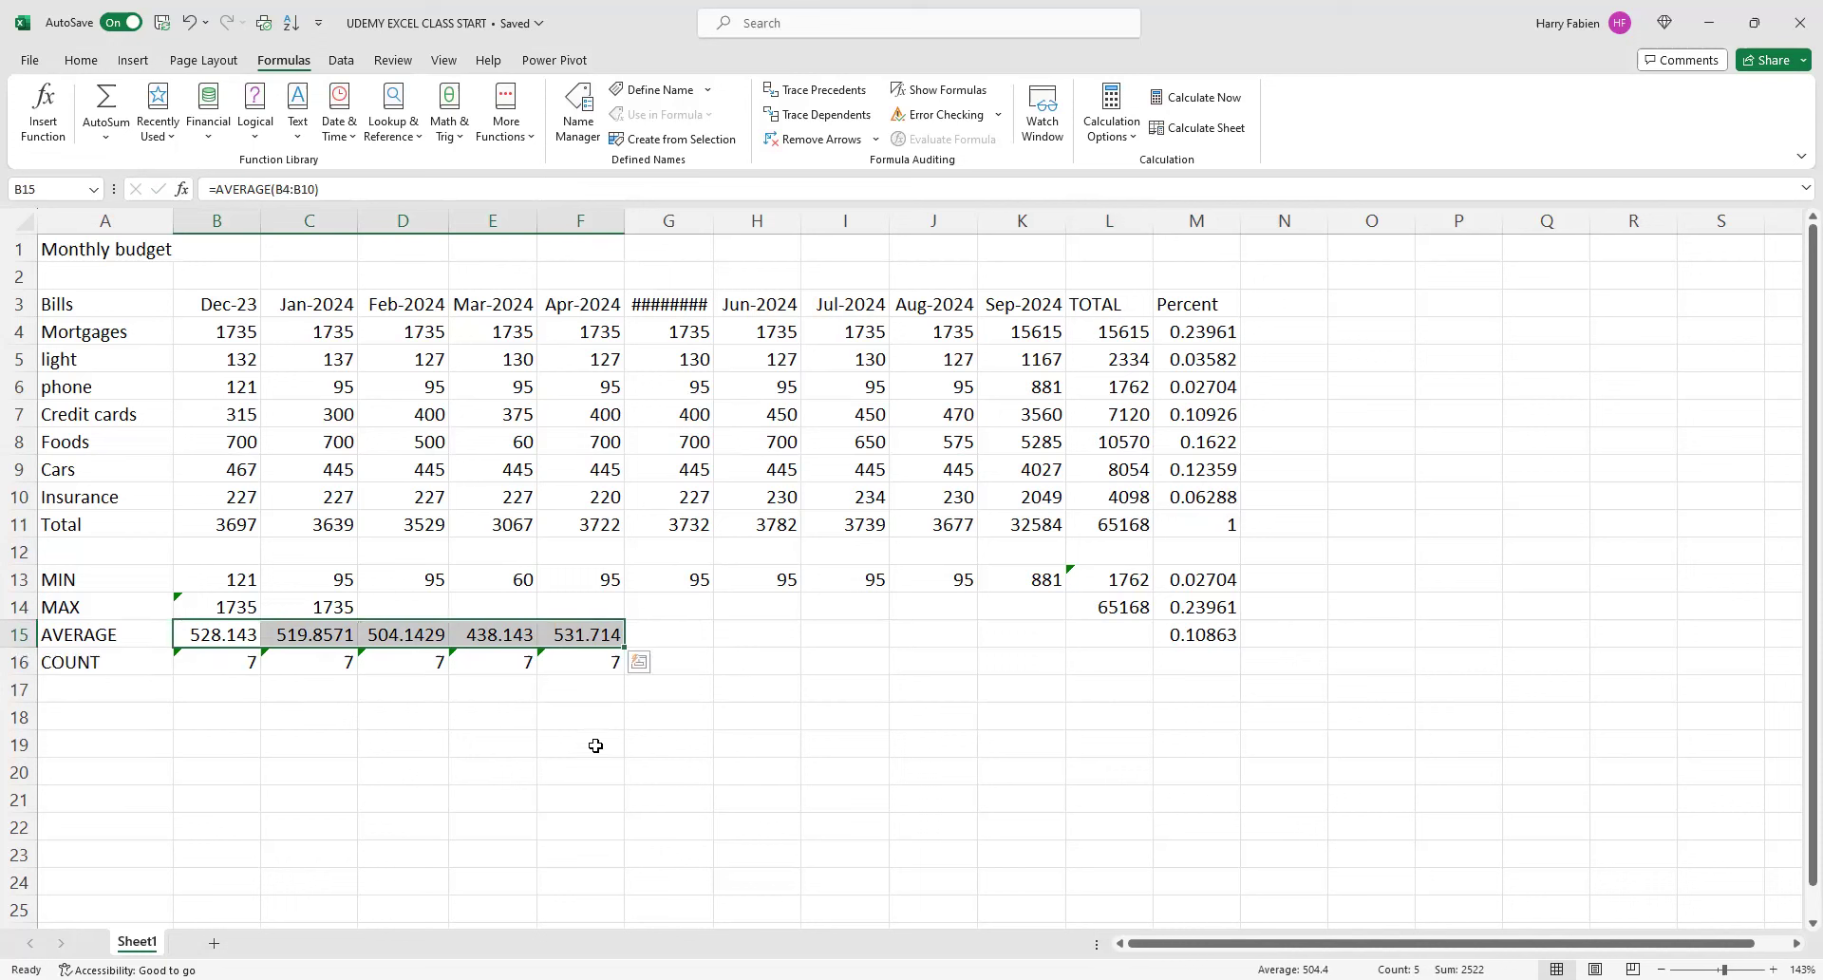
left_click(712, 720)
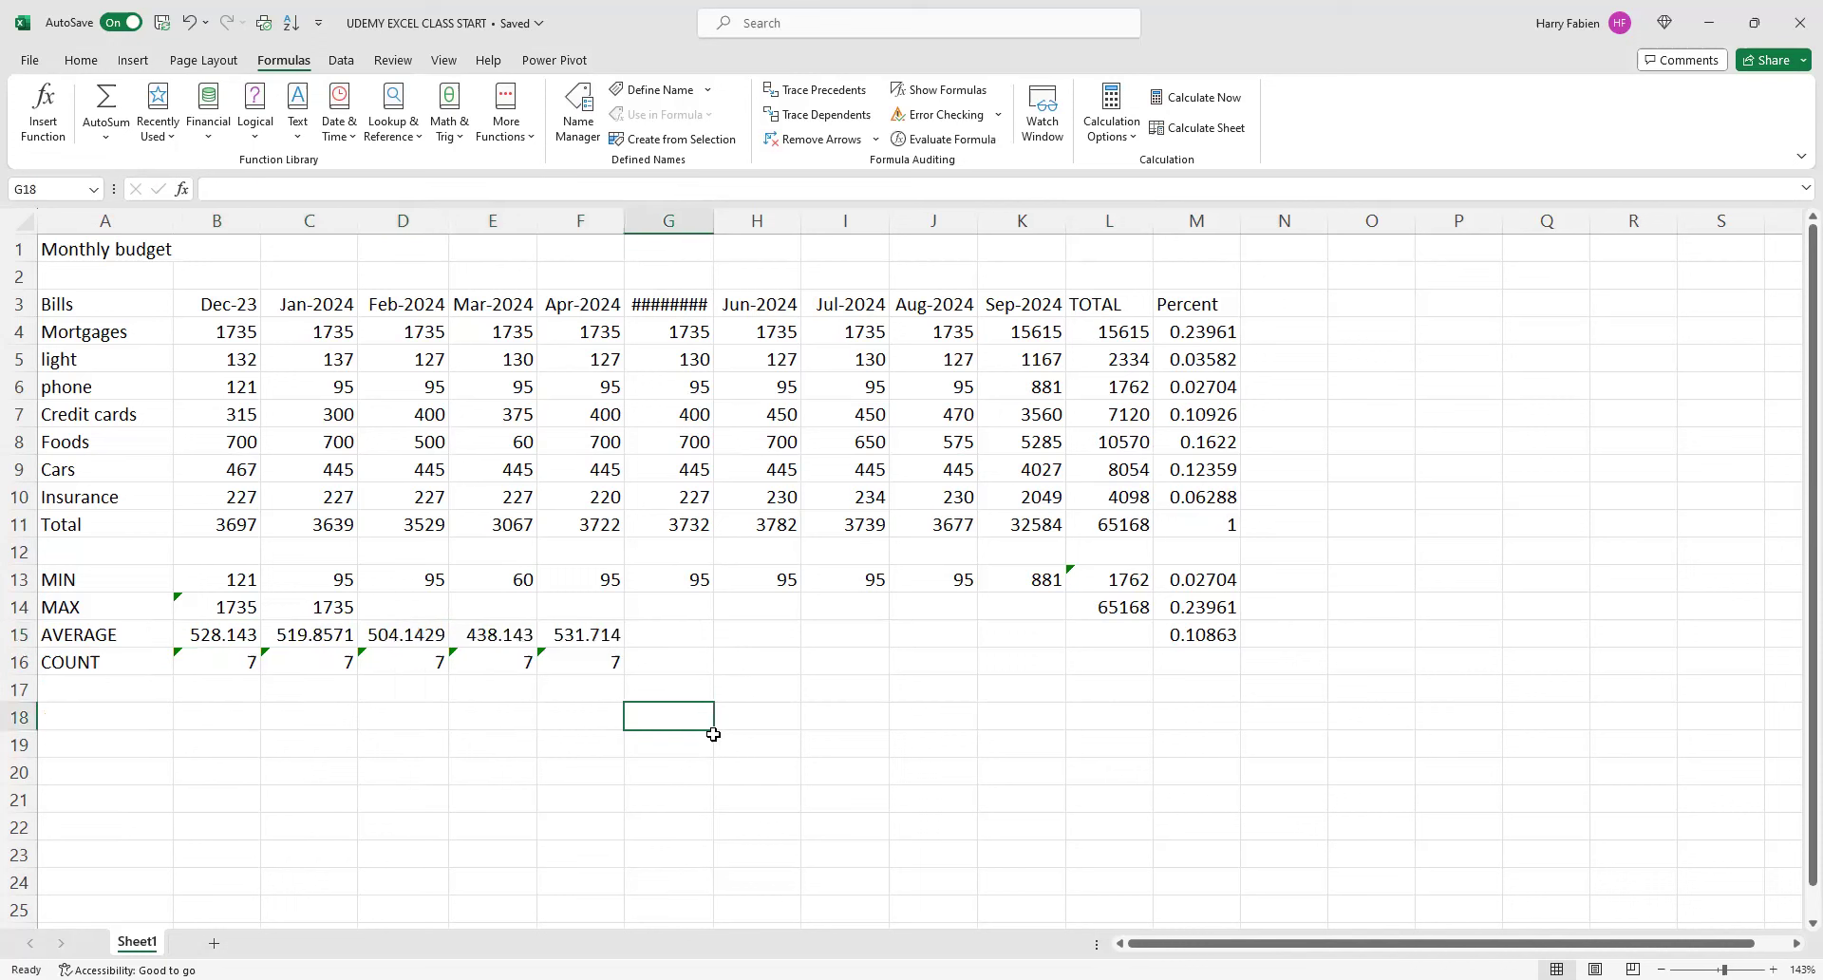
- Ignore the formula error flagged on the COUNT row cells B16:F16
left_click(187, 658)
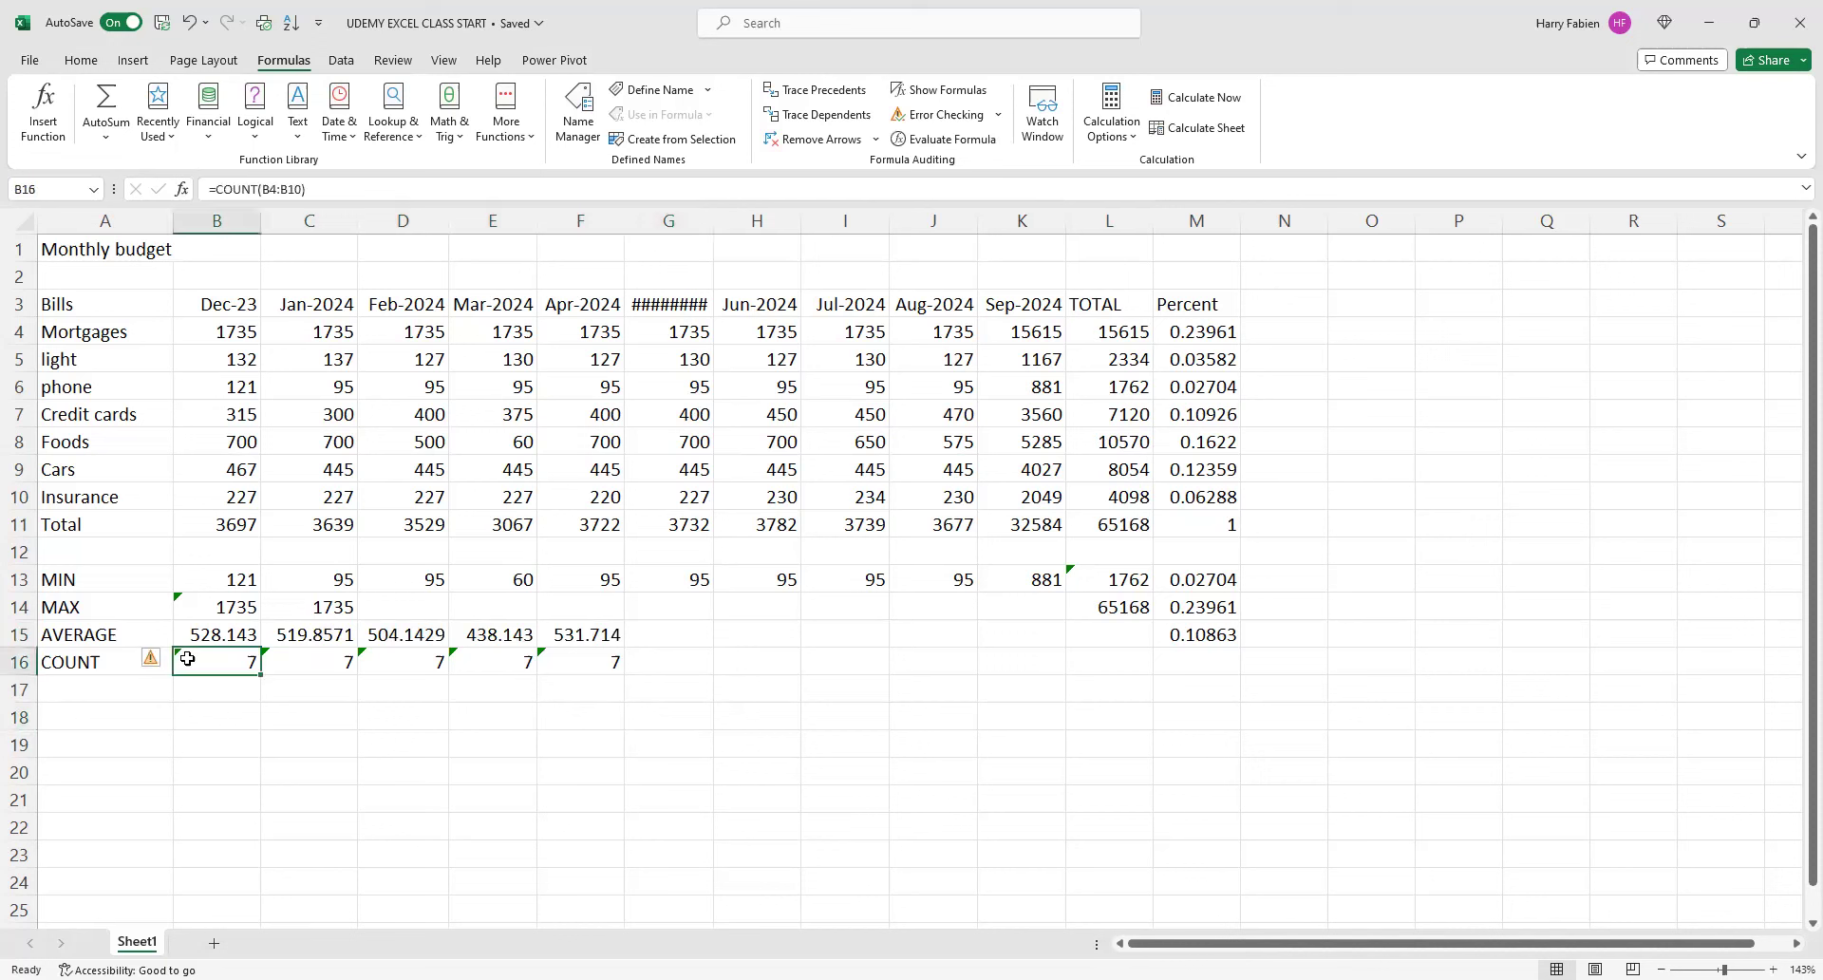
left_click(275, 660)
left_click(314, 720)
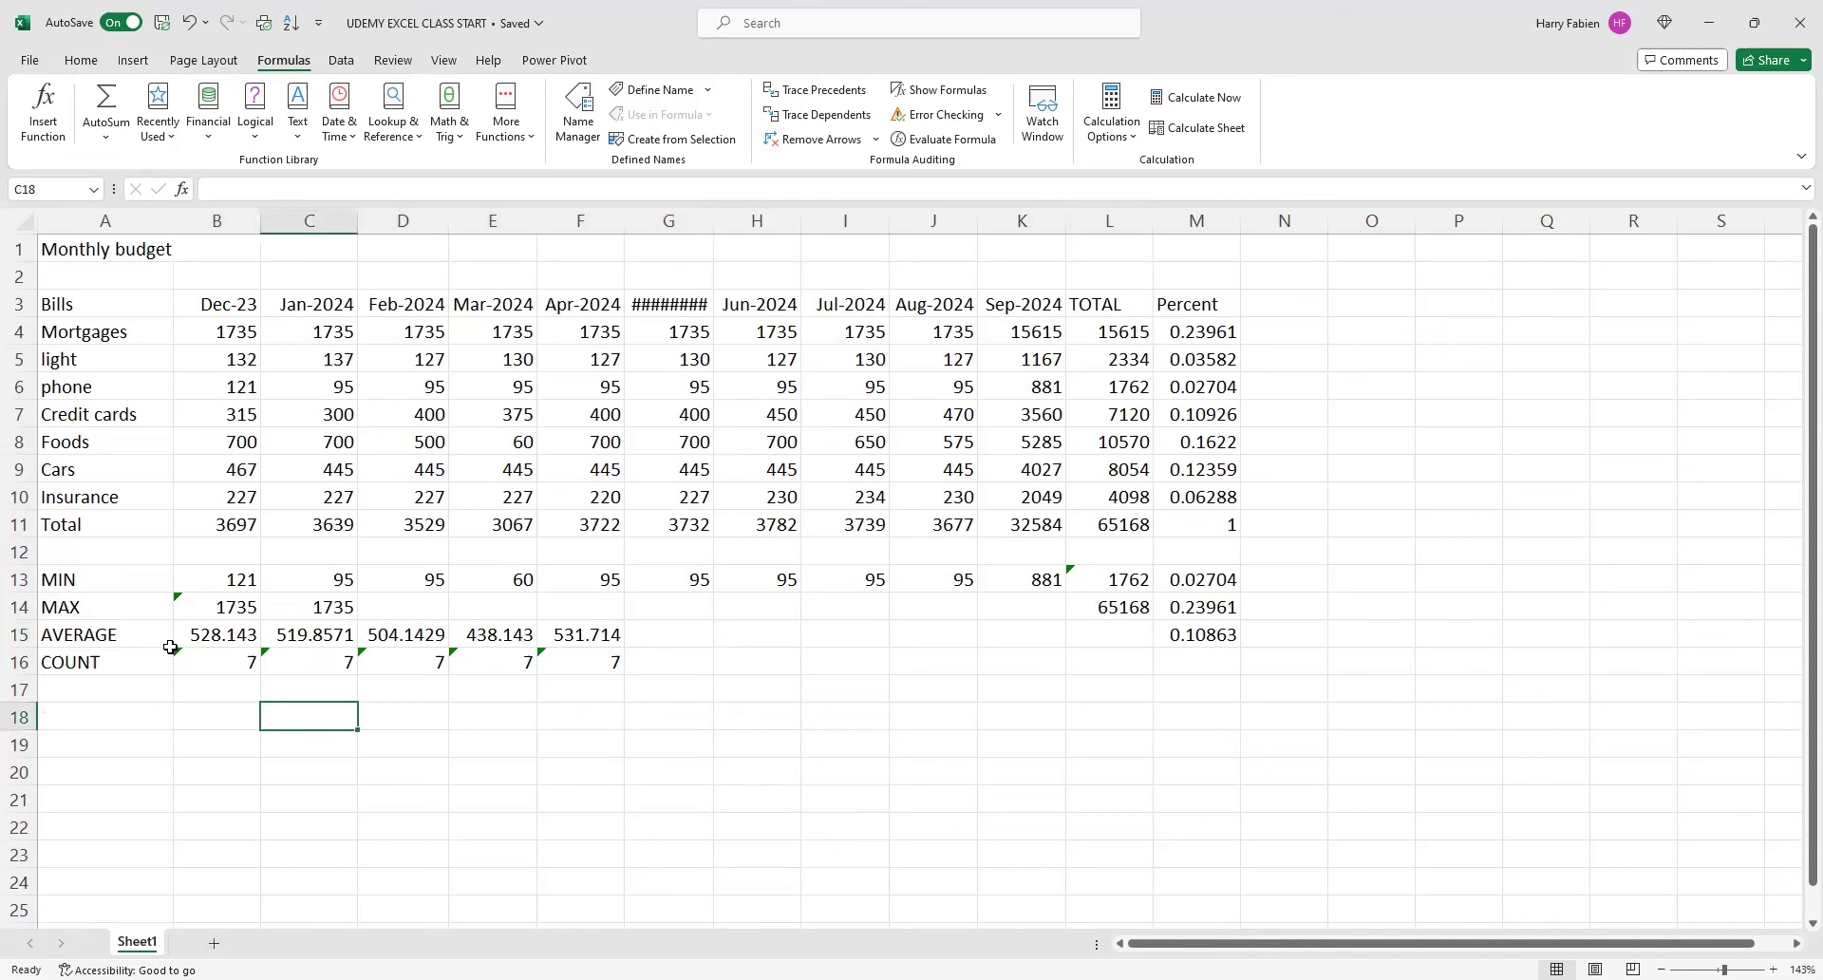
left_click_drag(190, 662, 540, 663)
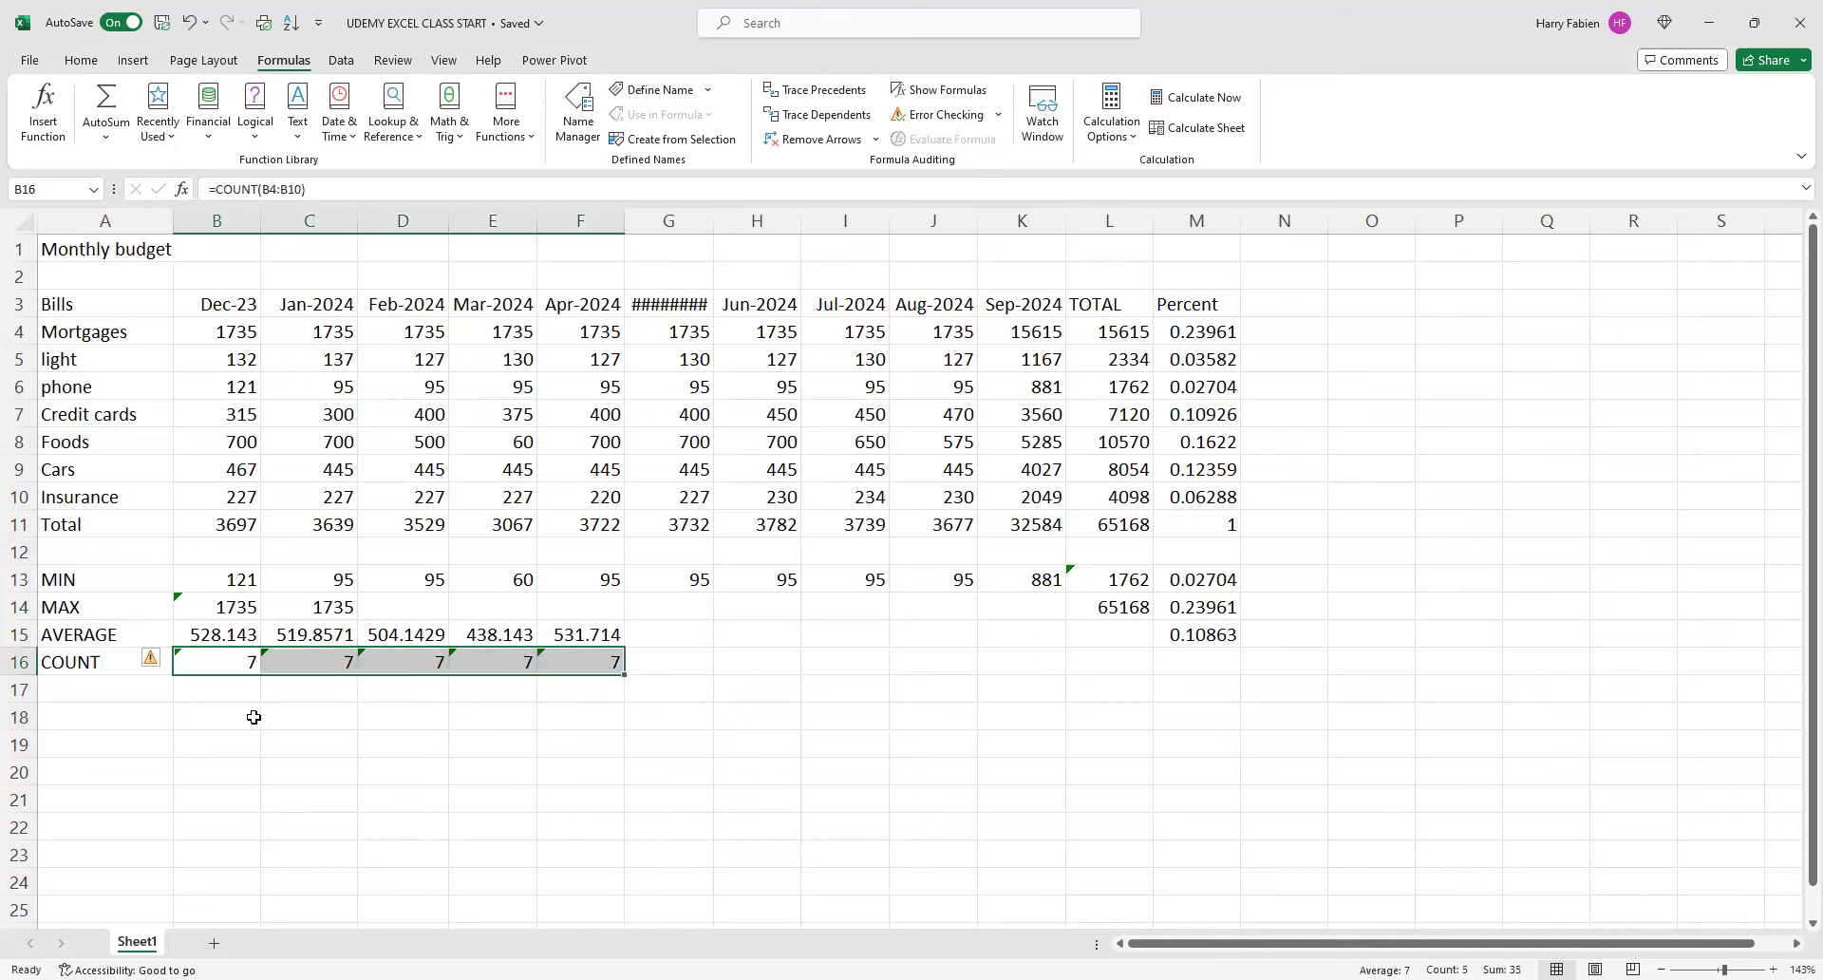
left_click(163, 665)
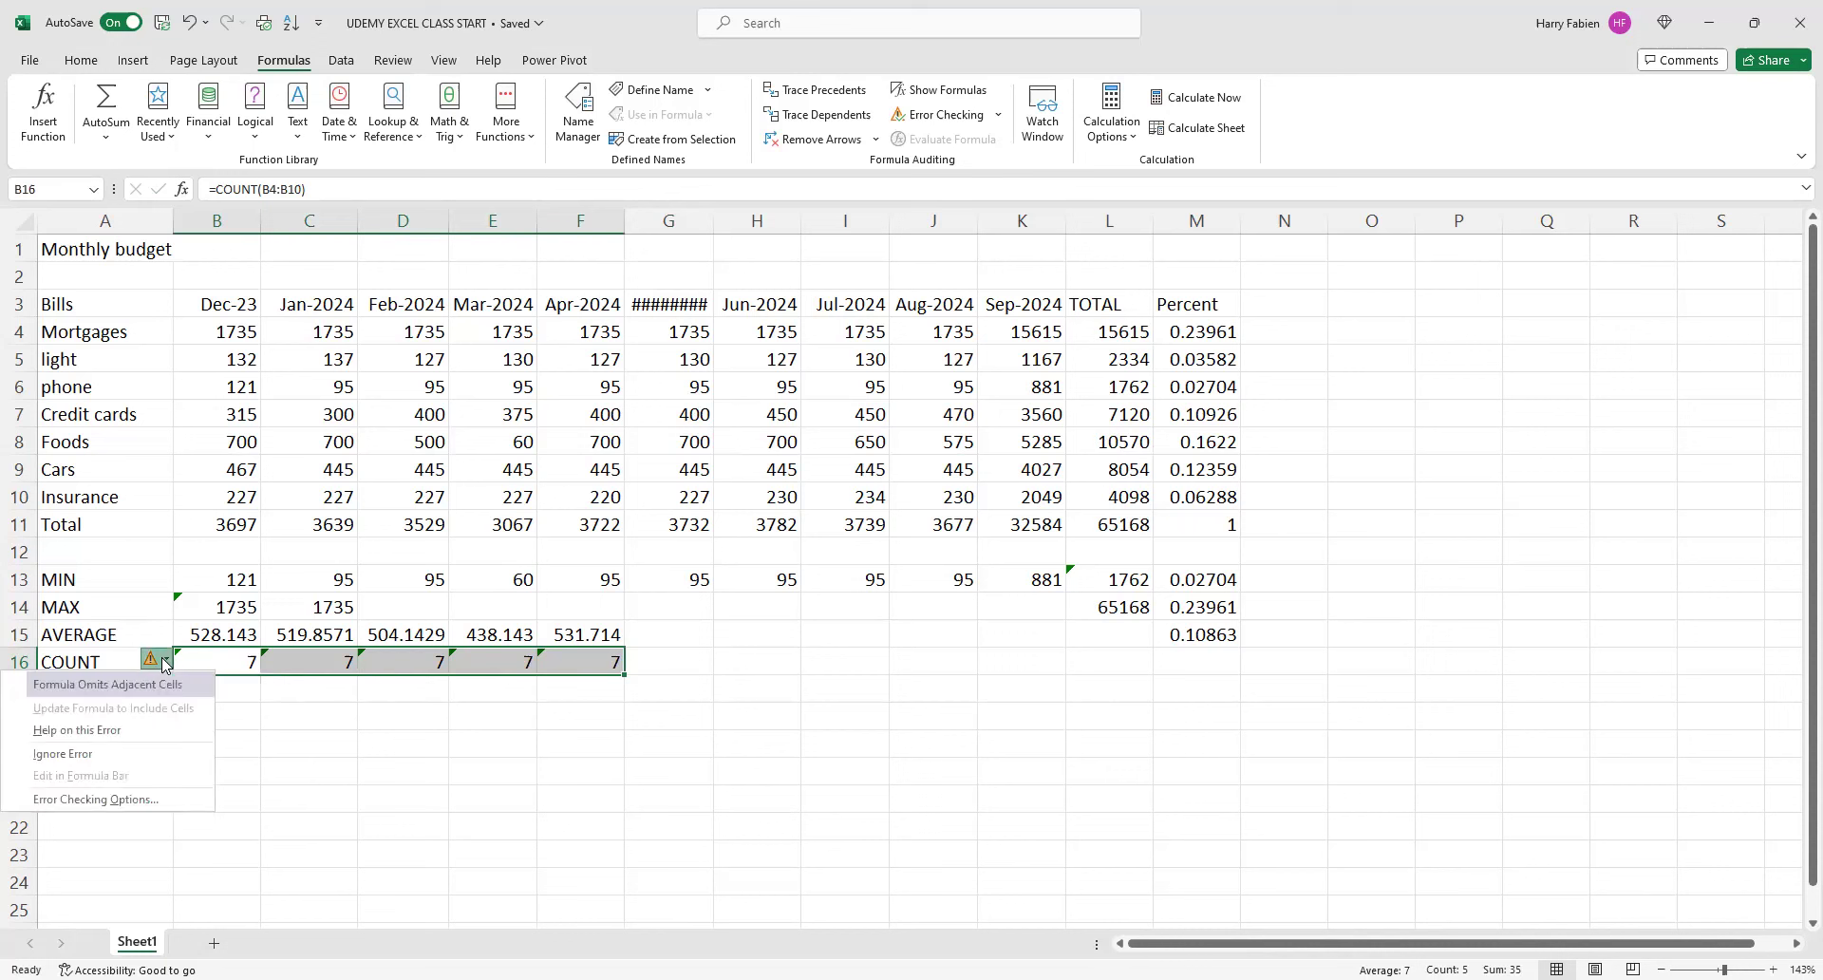
left_click(83, 756)
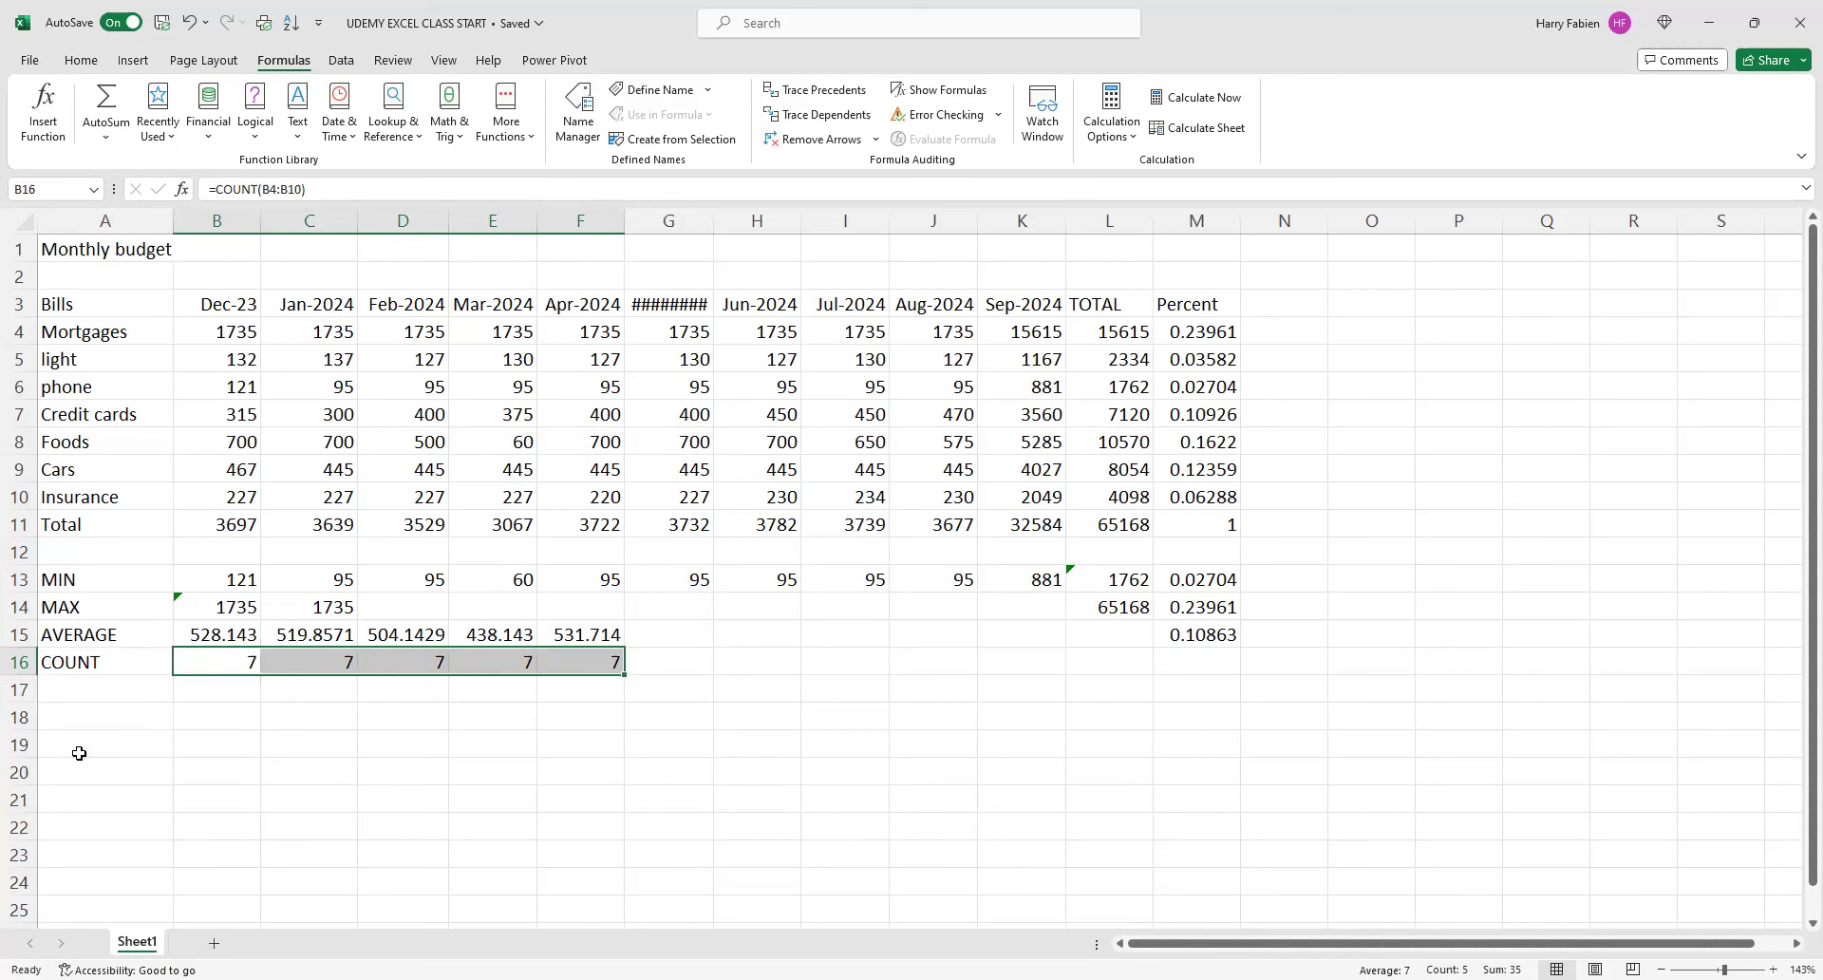
- Ignore the formula error flagged on the Dec-23 MAX cell B14
left_click(195, 607)
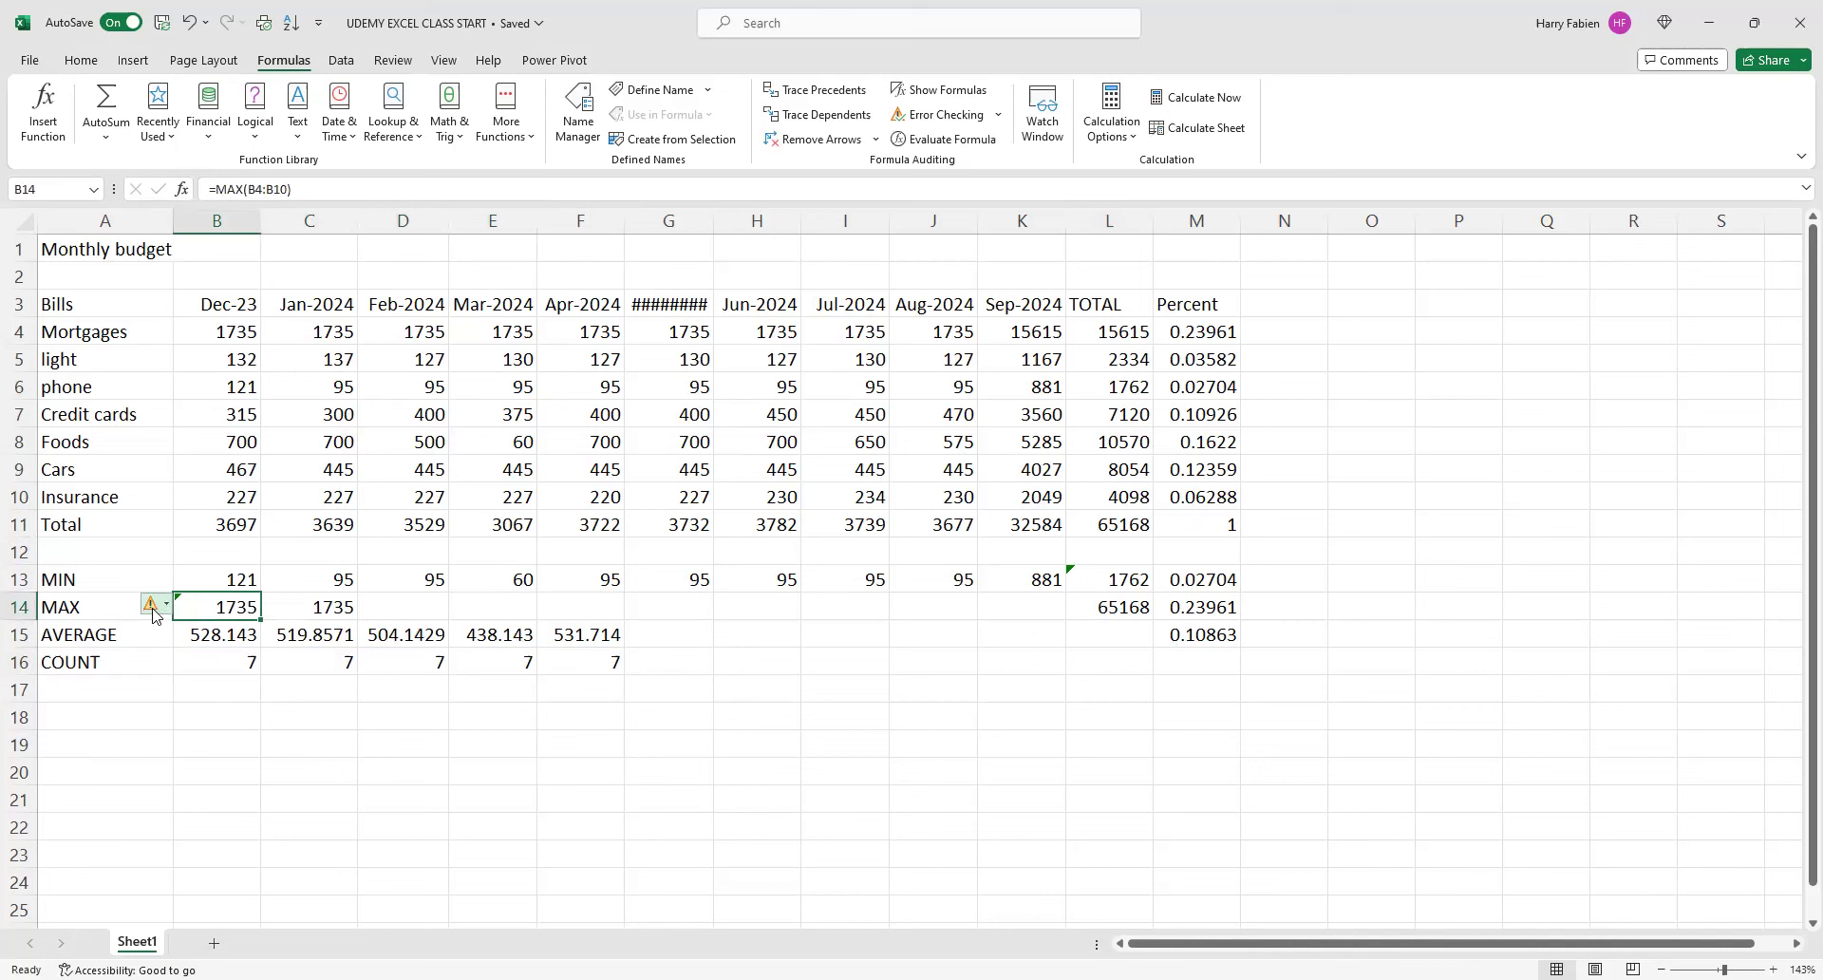
left_click(156, 605)
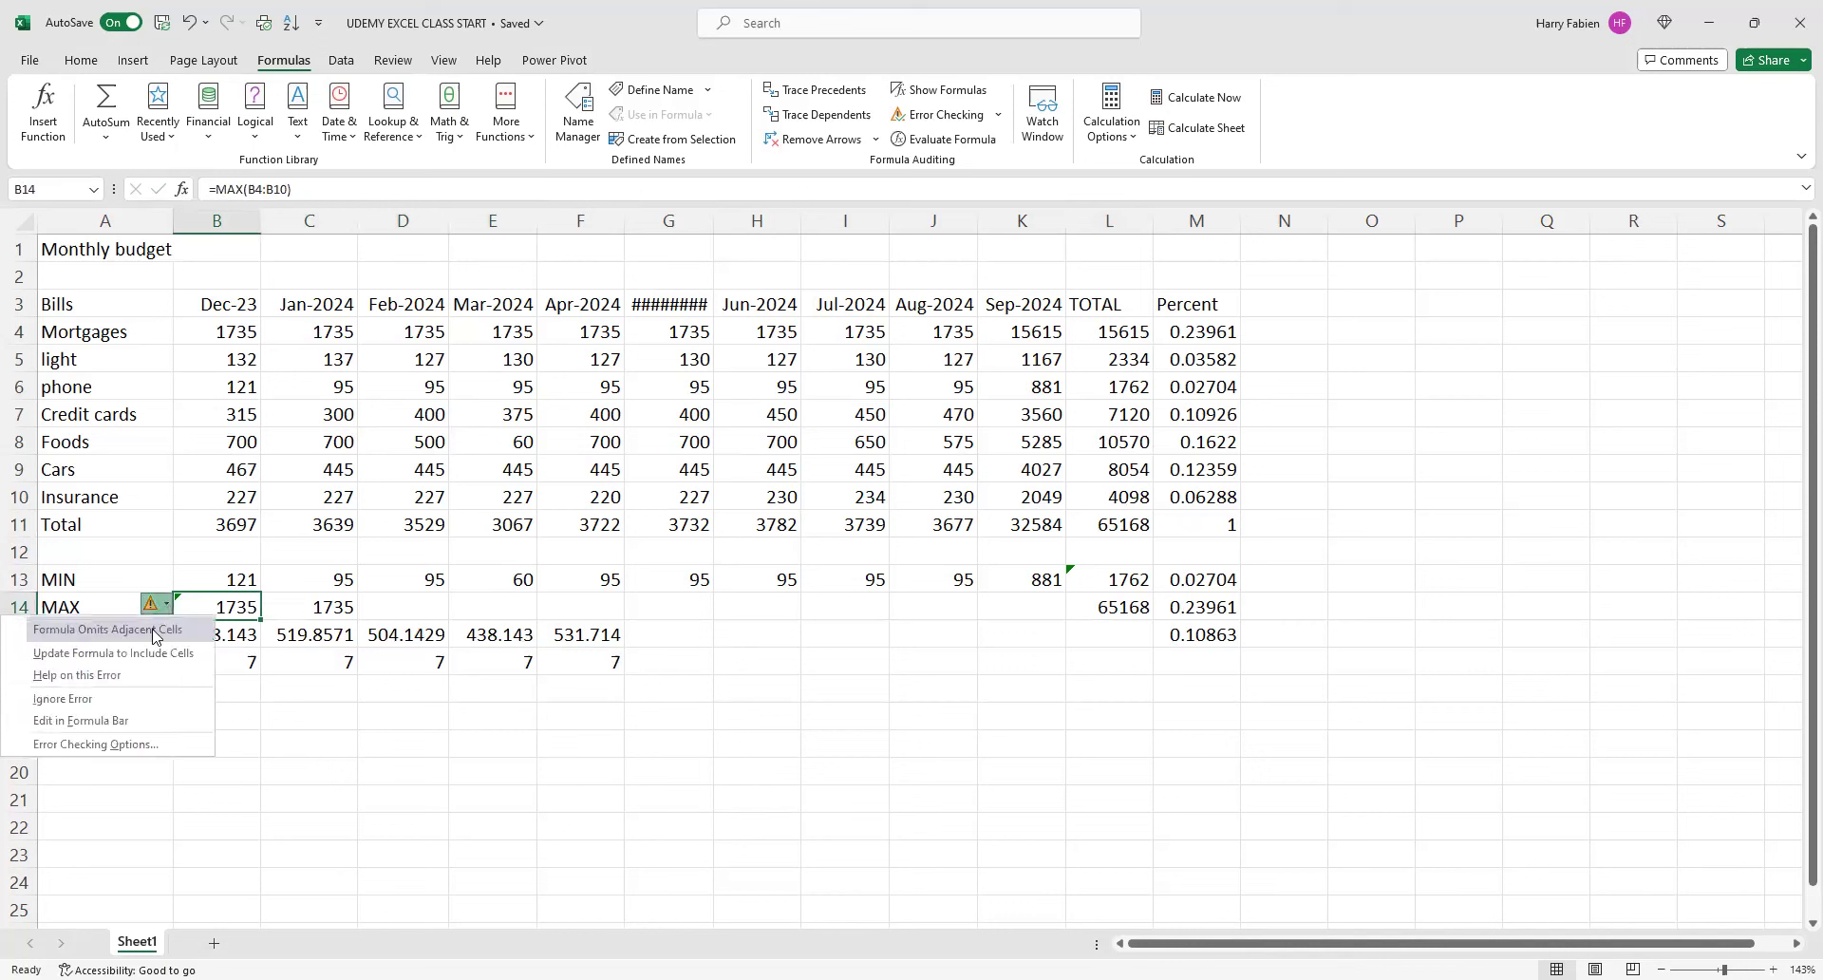
left_click(86, 702)
left_click(483, 793)
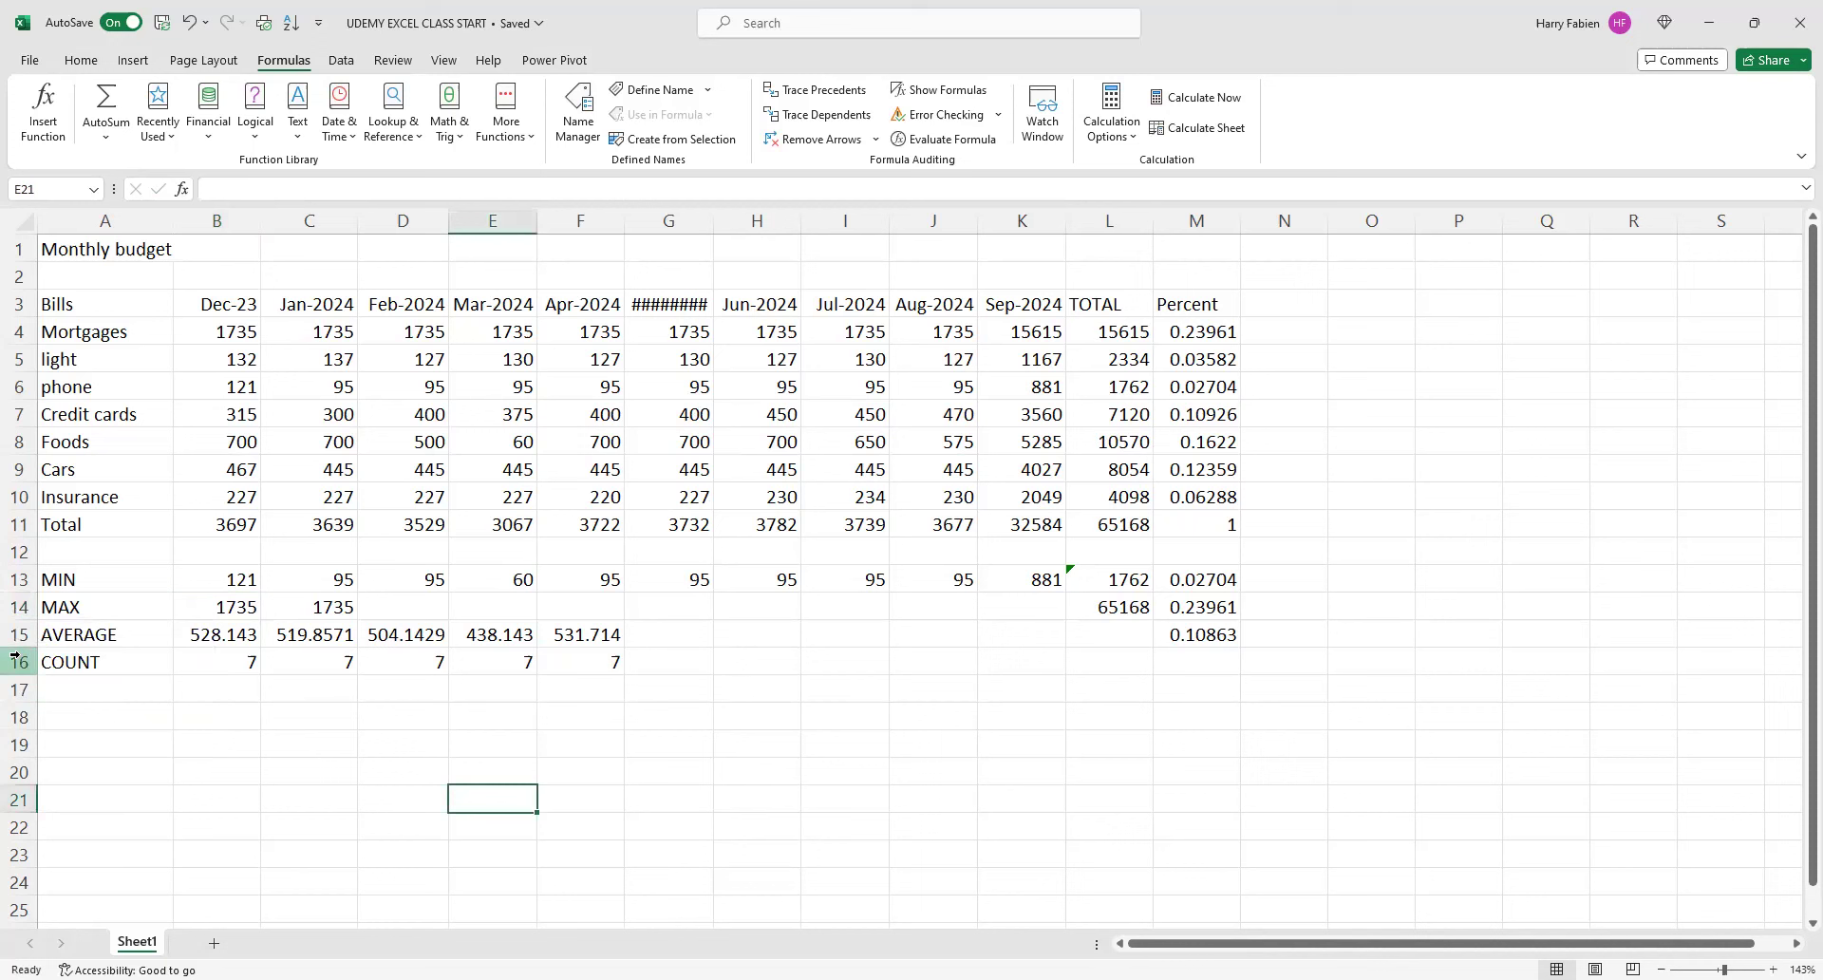